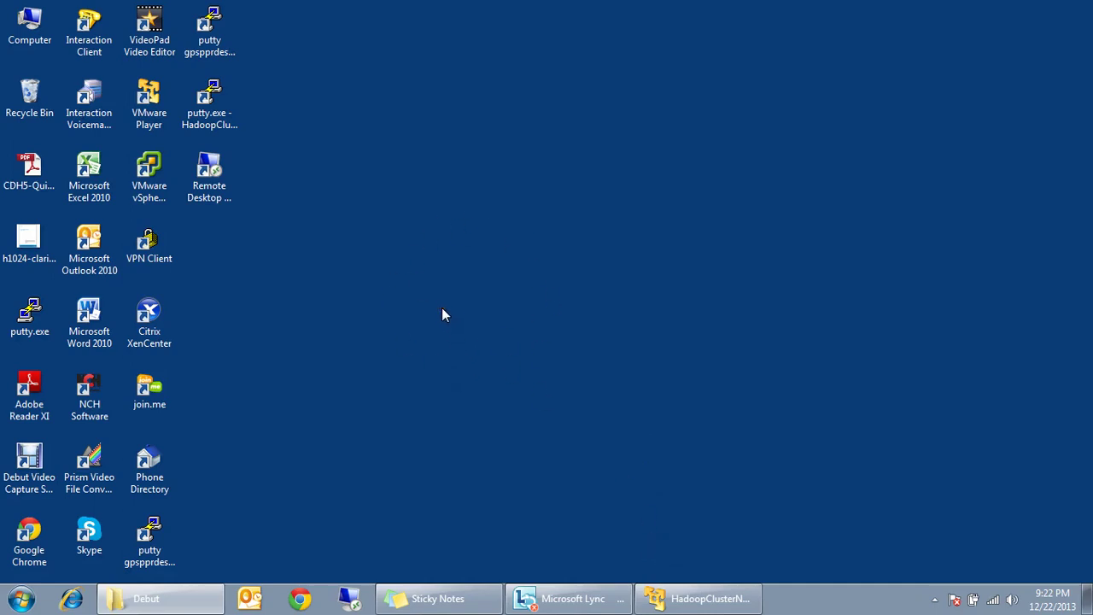
Step: Switch to the HadoopClusterNode virtual machine in VMware Player and display it full screen
left_click(699, 598)
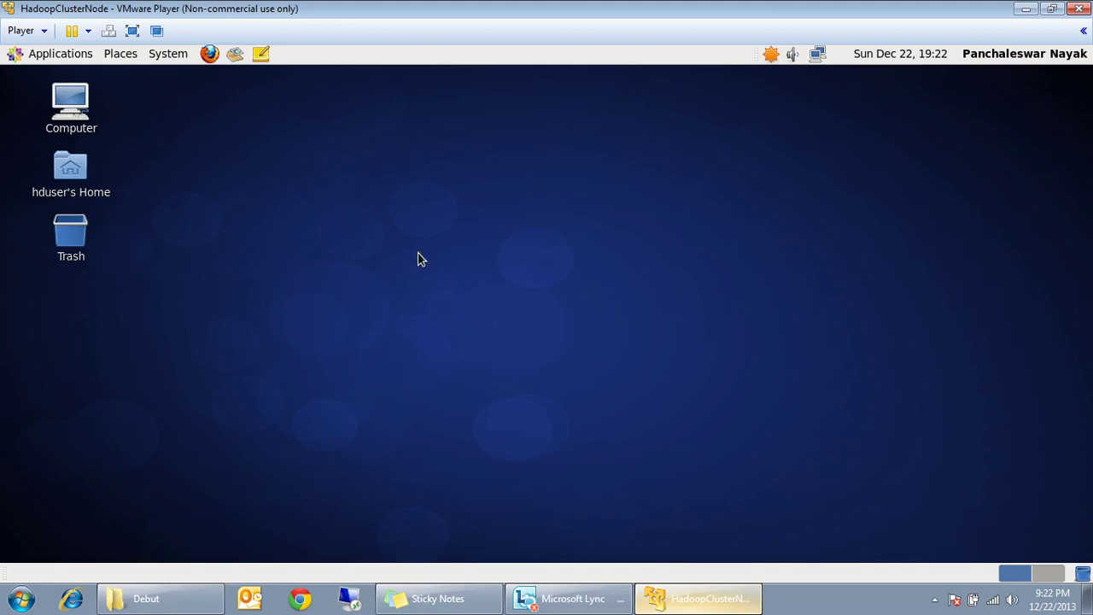
left_click(133, 31)
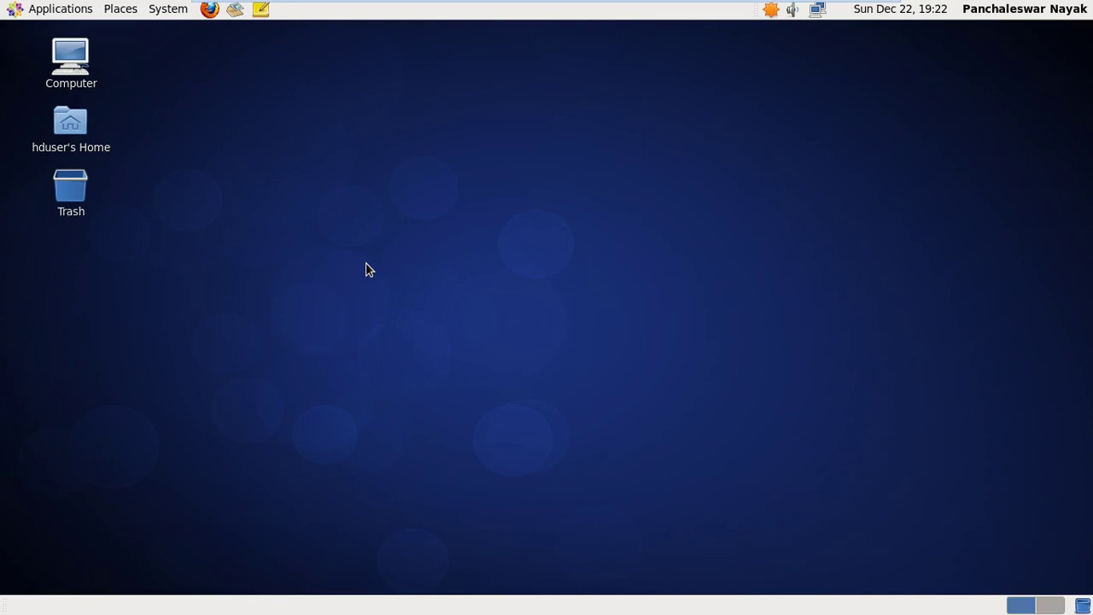
left_click(312, 224)
Step: Open Firefox in the virtual machine and search Google for "oracle java download"
left_click(210, 9)
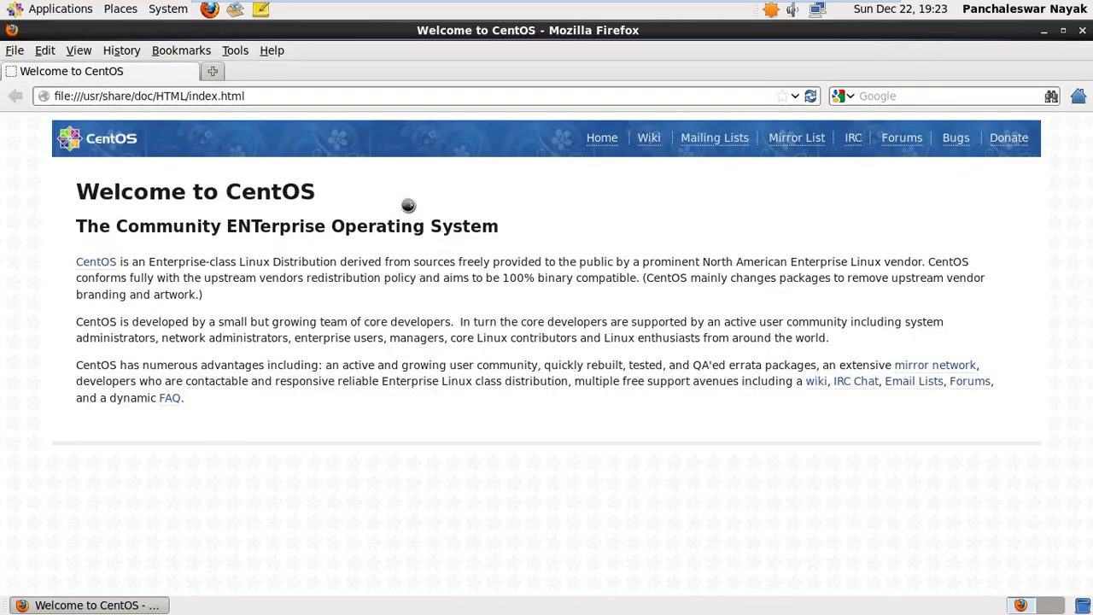
left_click(878, 98)
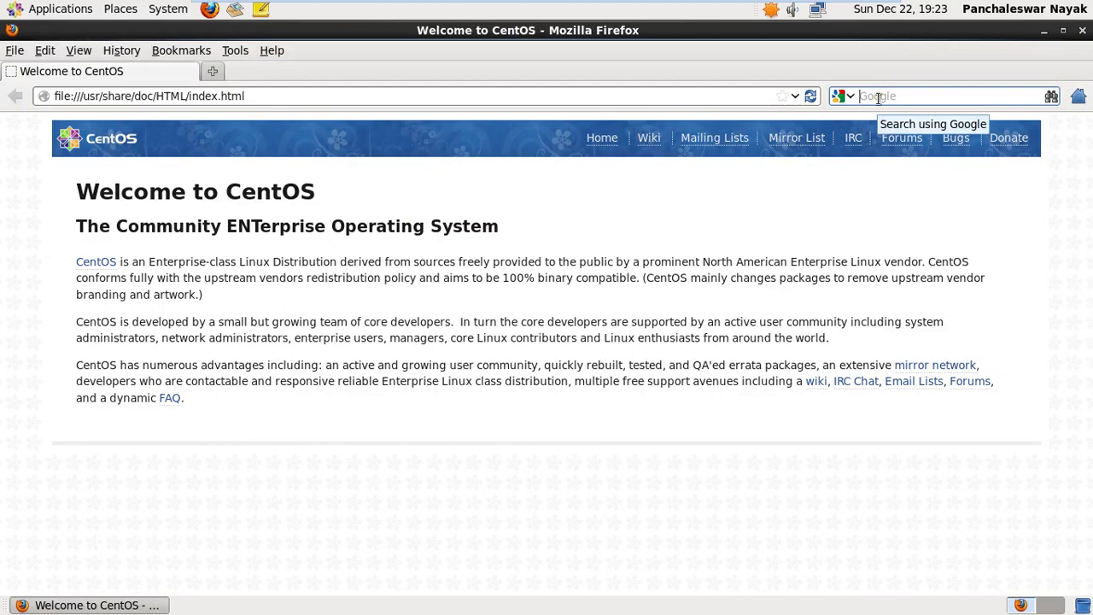
type("oracle")
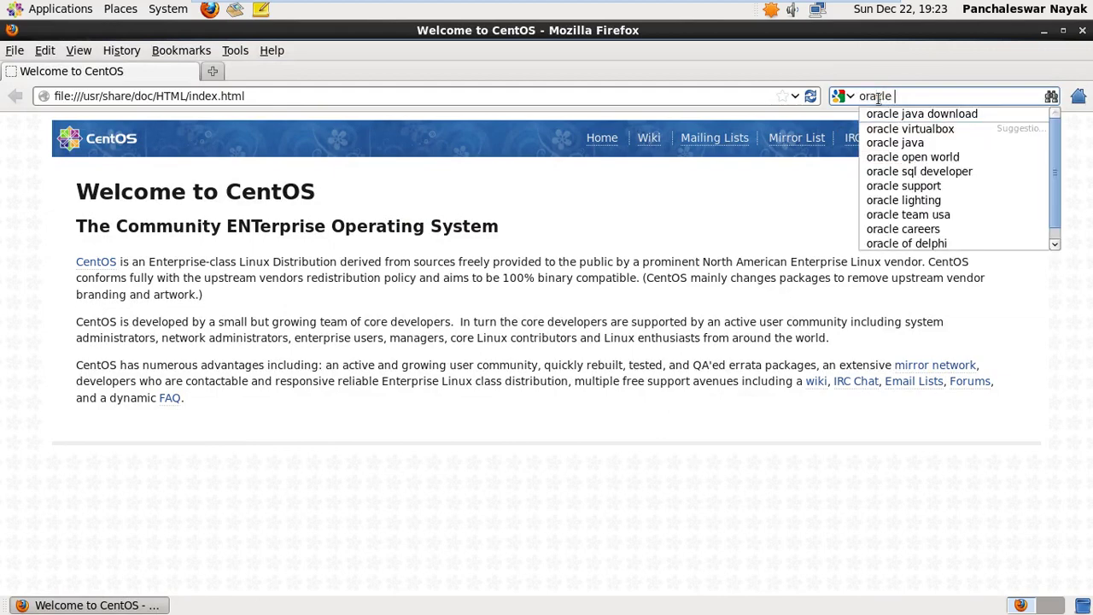
left_click(912, 111)
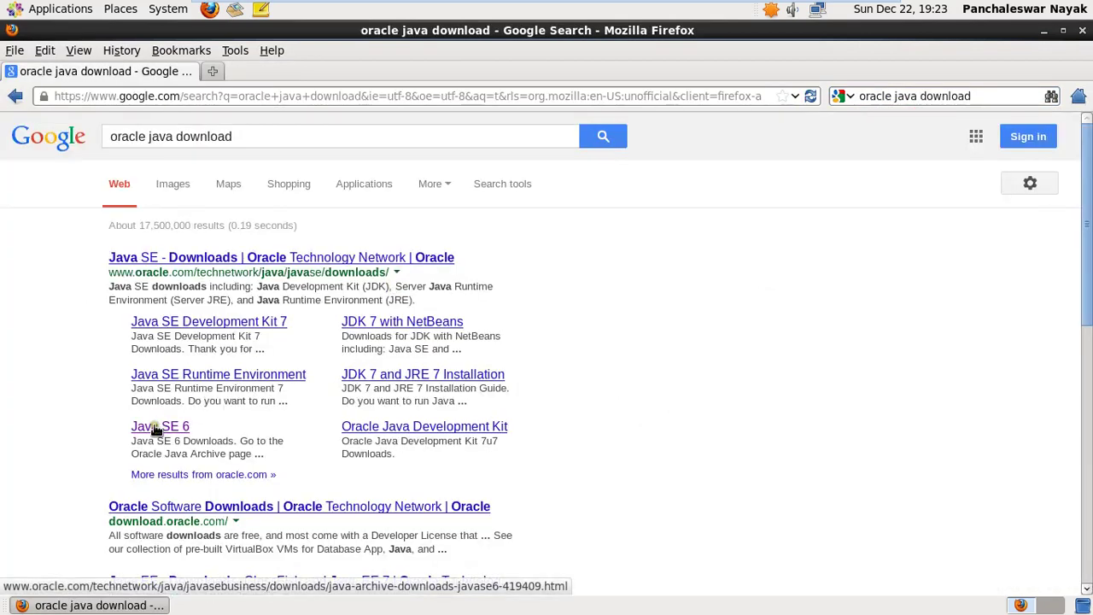
Step: From the Java SE 6 archive, accept the Java SE Development Kit 6u45 license and request jdk-6u45-linux-x64.bin
left_click(154, 424)
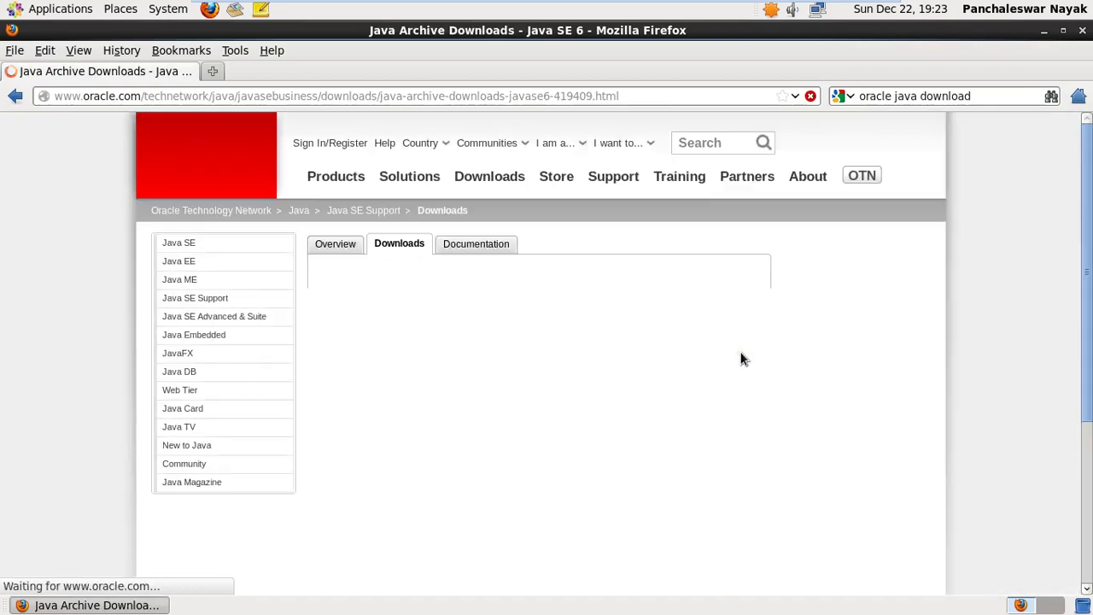
scroll(753, 313, "down", 4)
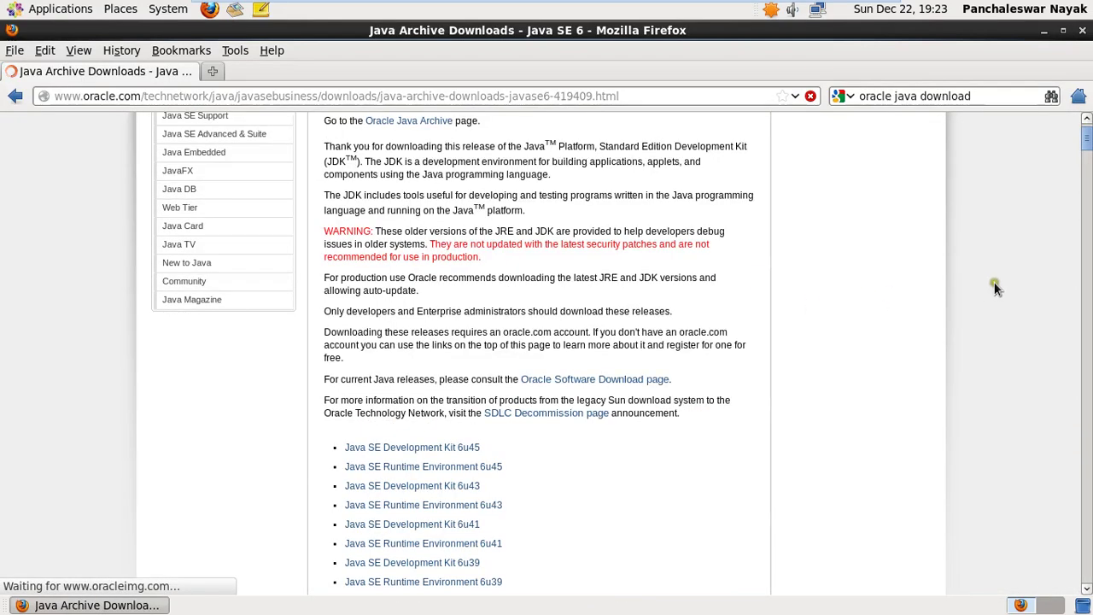
left_click(427, 448)
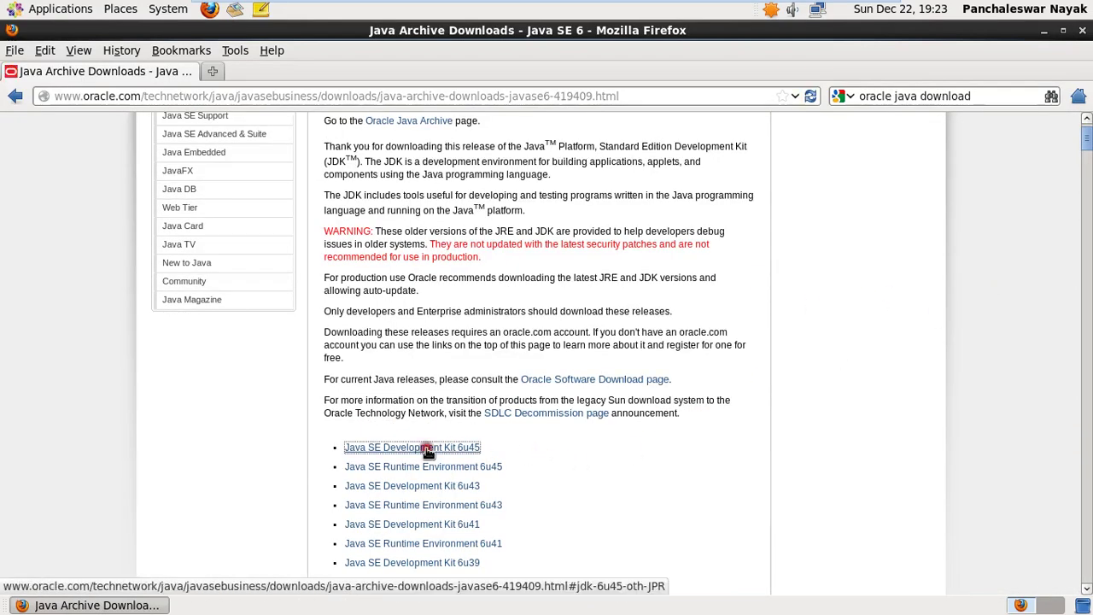
left_click(332, 166)
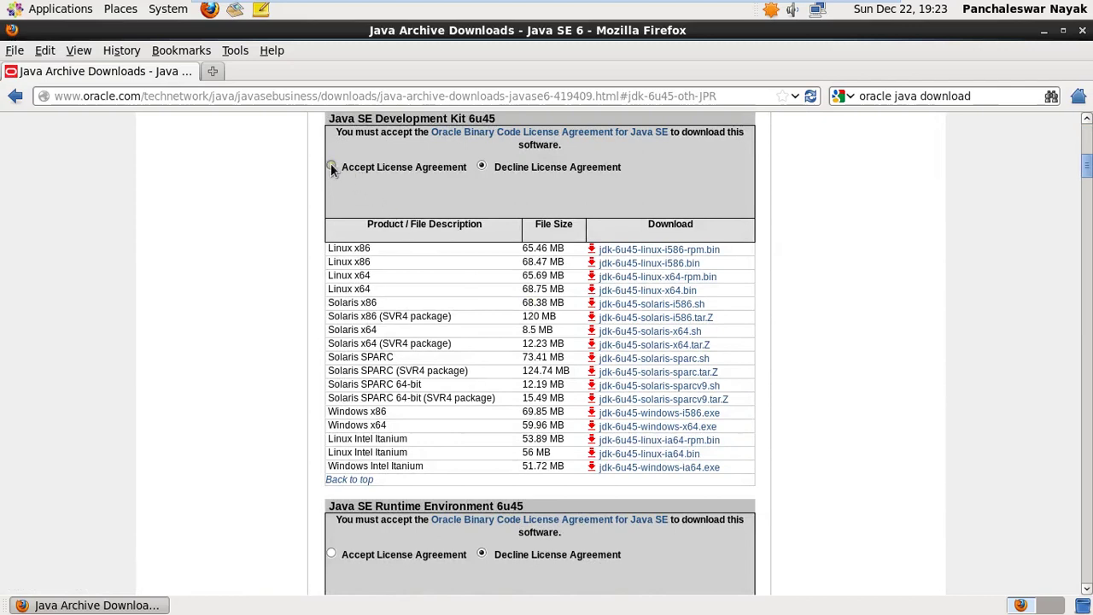
left_click(654, 292)
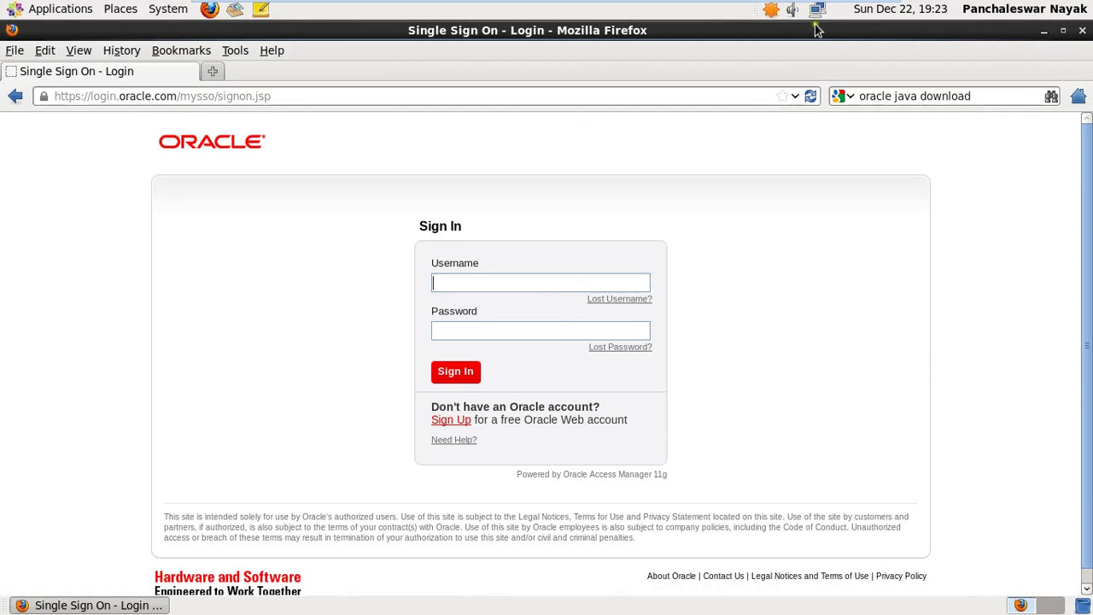
mouse_move(651, 7)
left_click(858, 11)
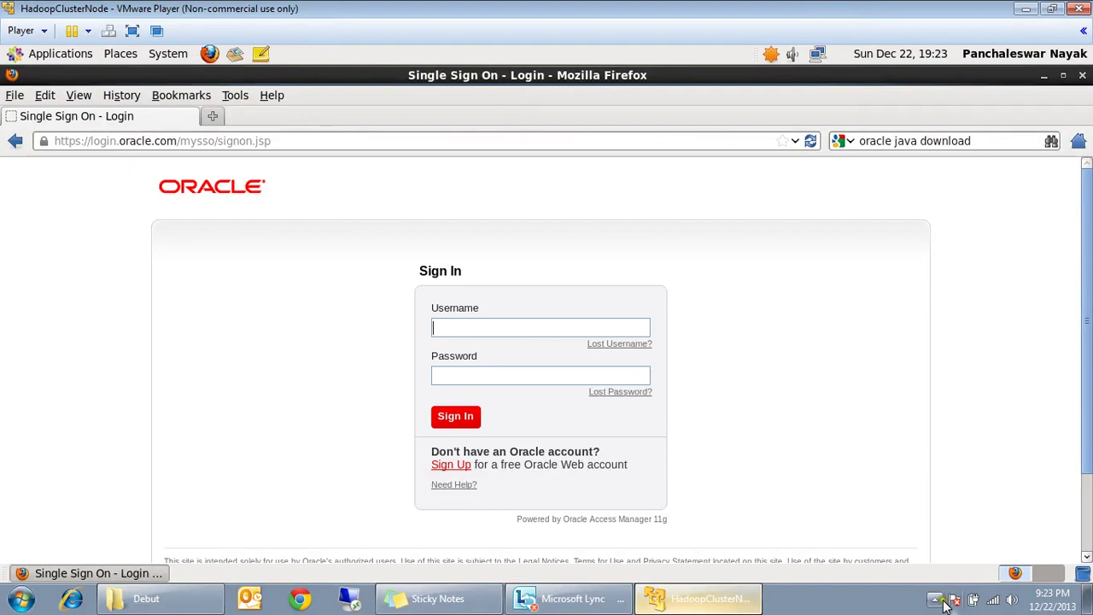
left_click(935, 601)
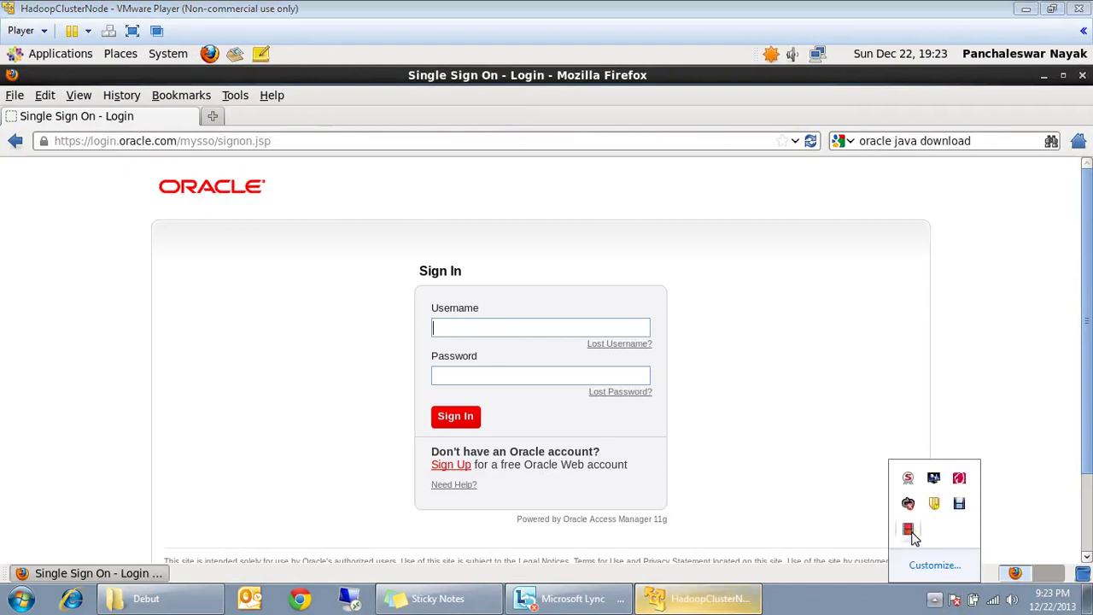
left_click(910, 531)
left_click(946, 480)
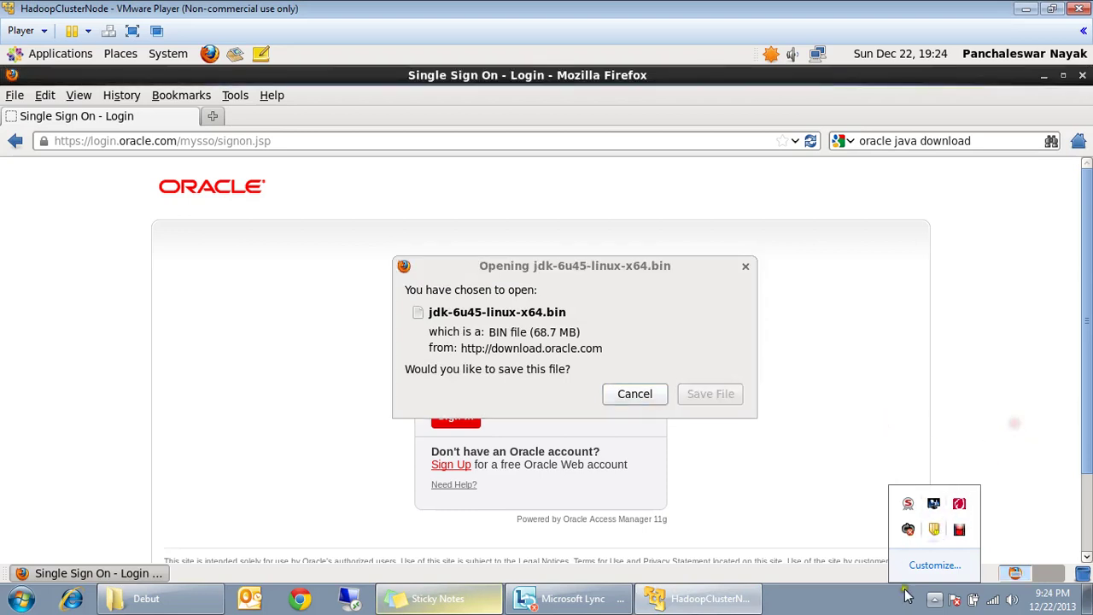
left_click(934, 603)
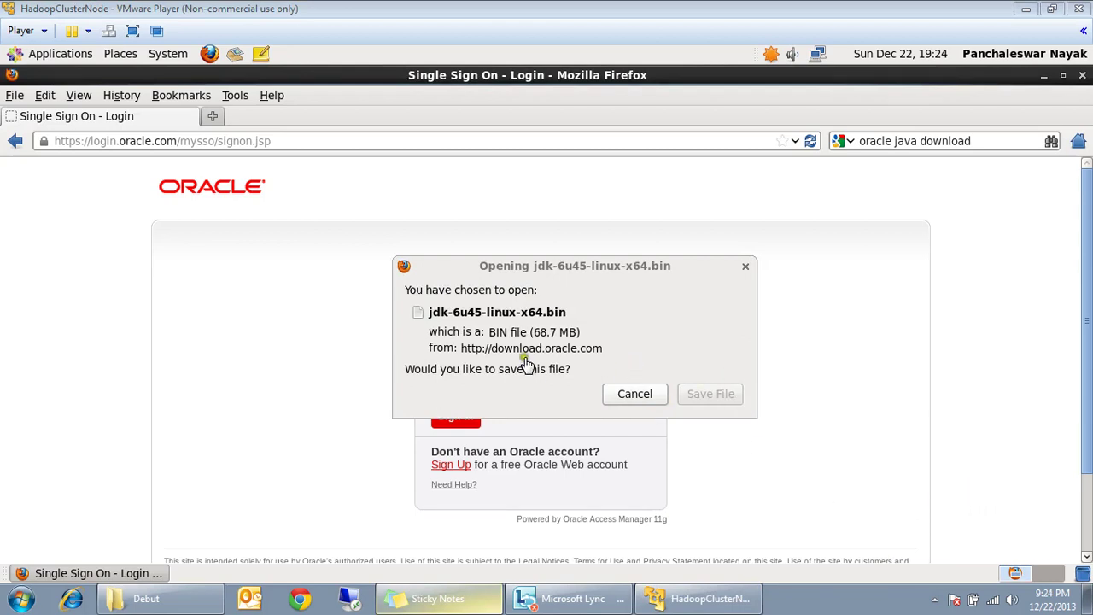
Step: Save the offered jdk-6u45-linux-x64.bin file to start its download
left_click(579, 270)
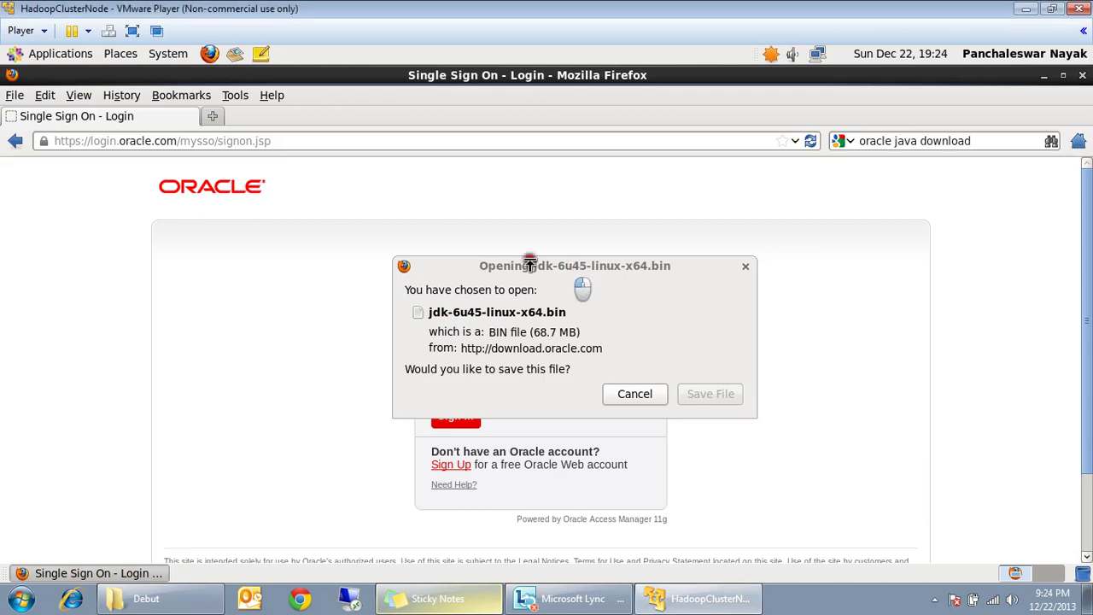
left_click(431, 312)
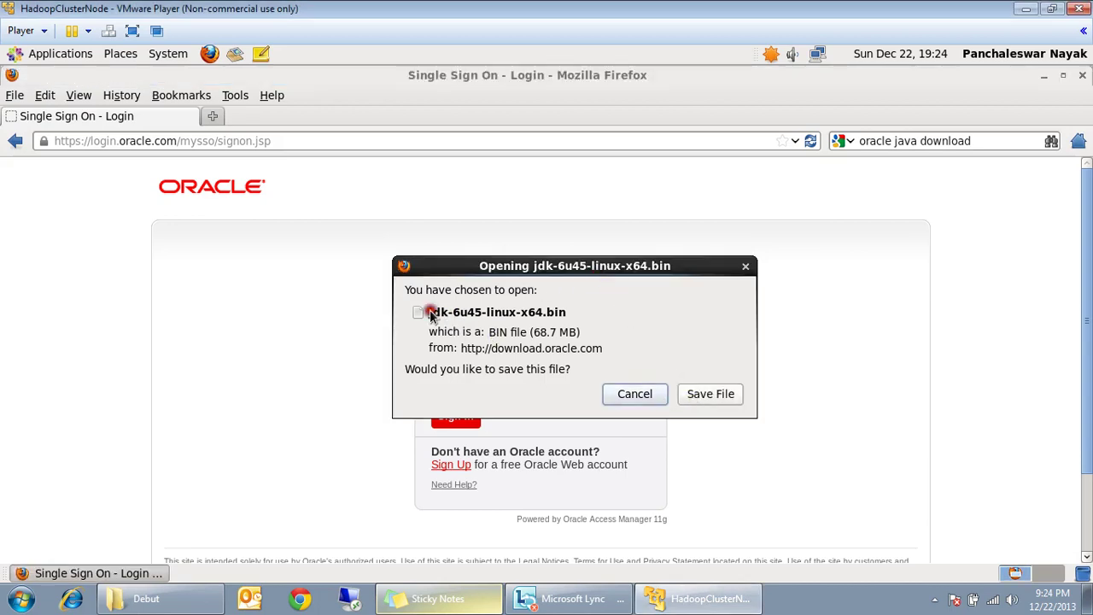
left_click(709, 393)
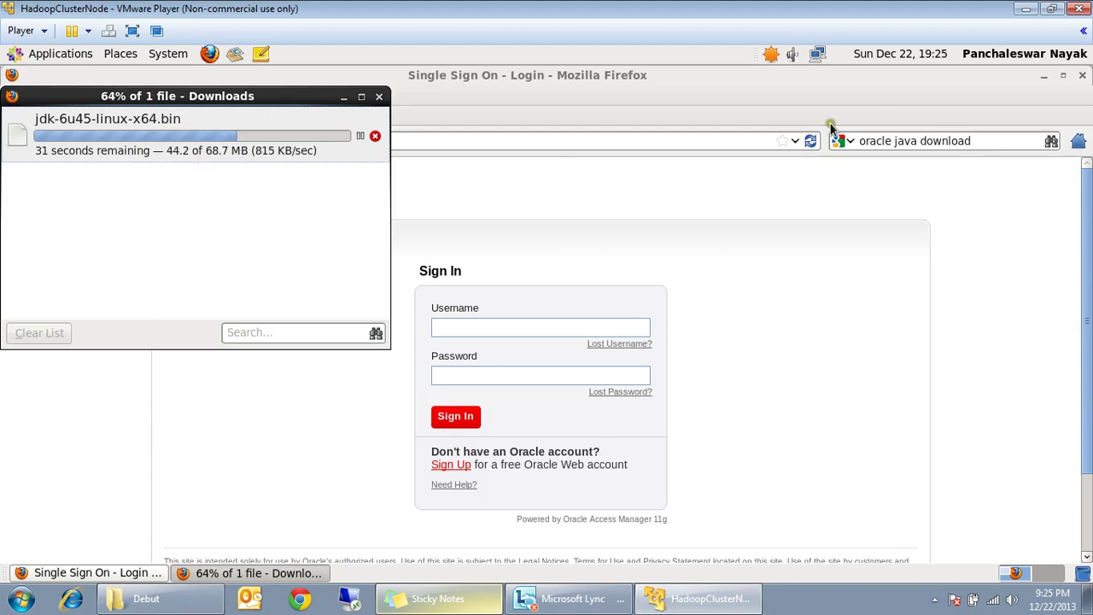
Step: Minimize the browser, move the download progress window towards the desktop's middle, and return the virtual machine to full screen
left_click(1044, 78)
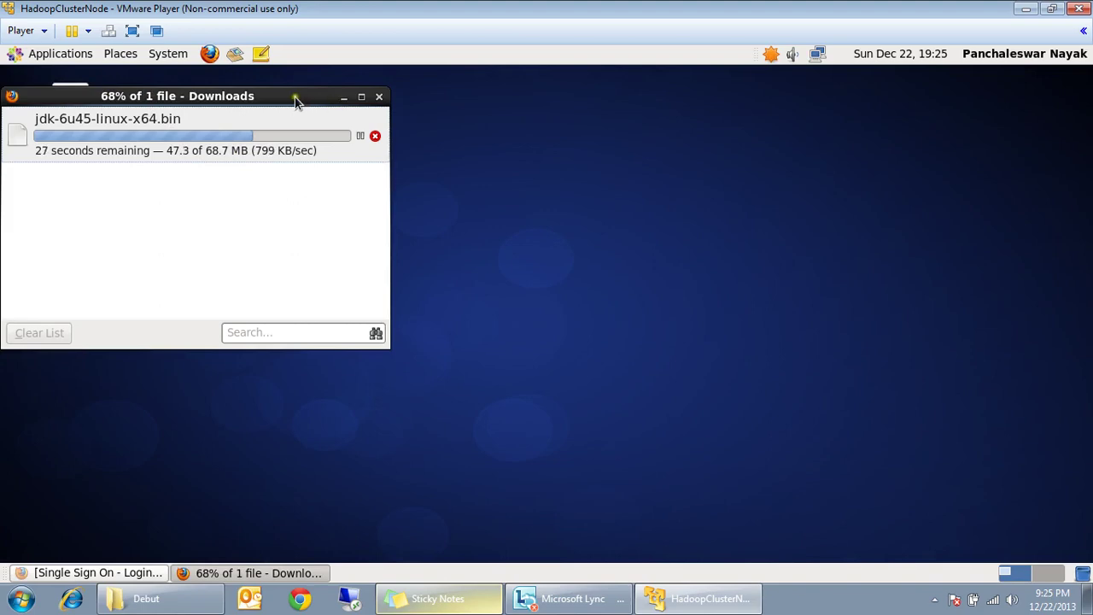
left_click_drag(295, 96, 429, 109)
left_click_drag(354, 106, 460, 128)
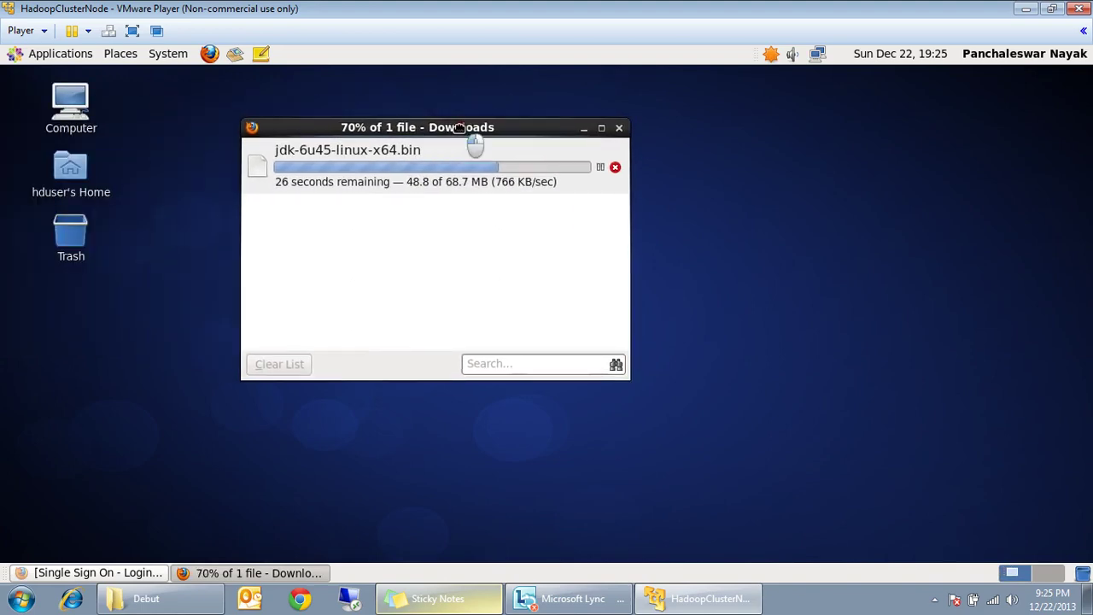
left_click(132, 31)
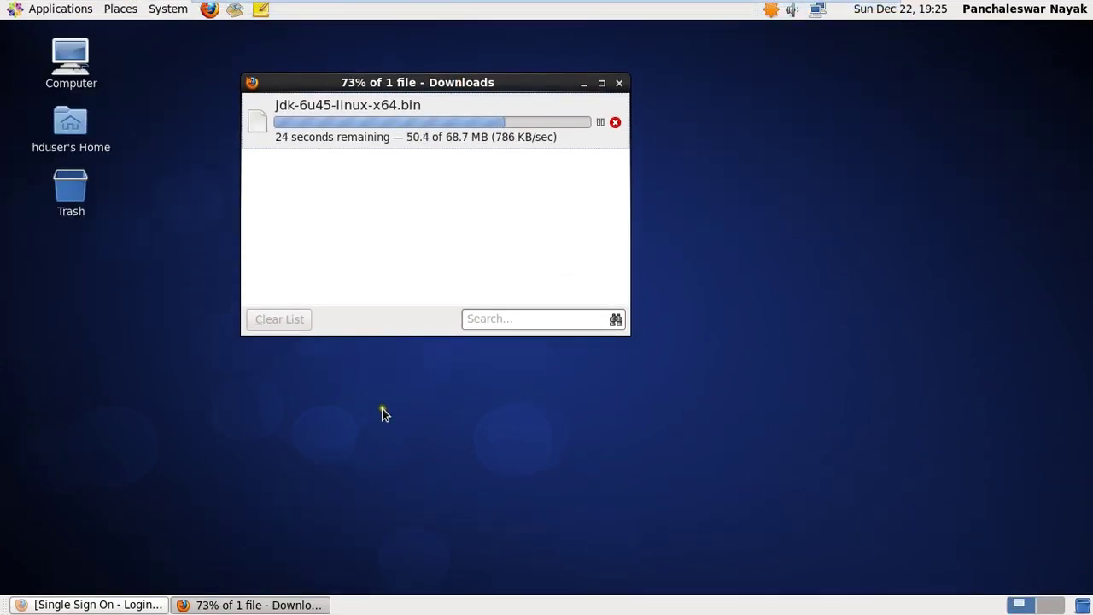
Step: Open the File Browser and go to the Downloads folder in the hduser home directory
left_click(56, 10)
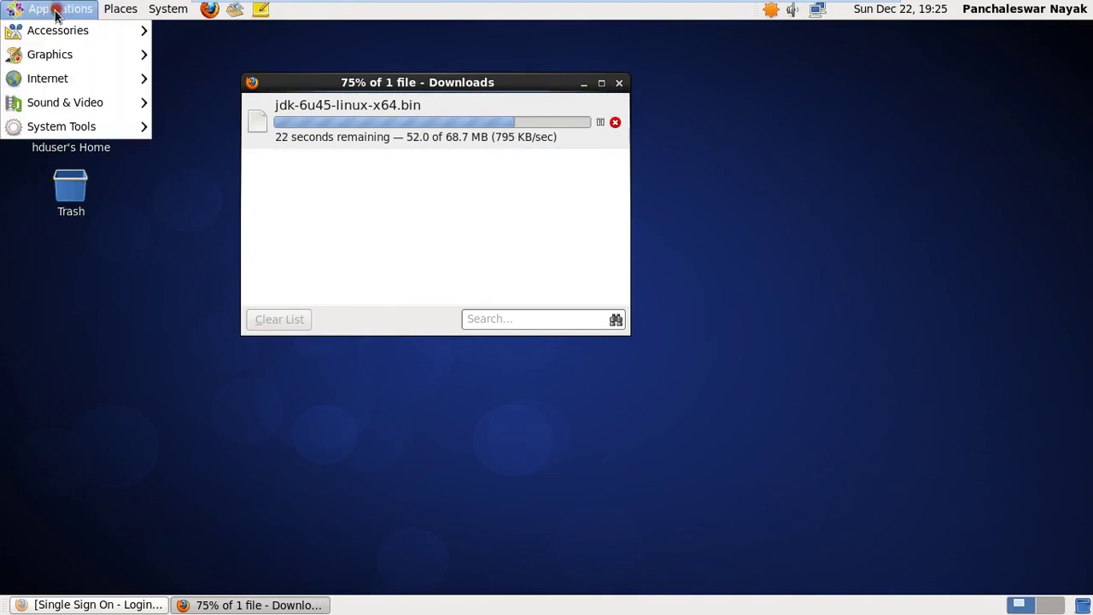
mouse_move(67, 136)
left_click(210, 195)
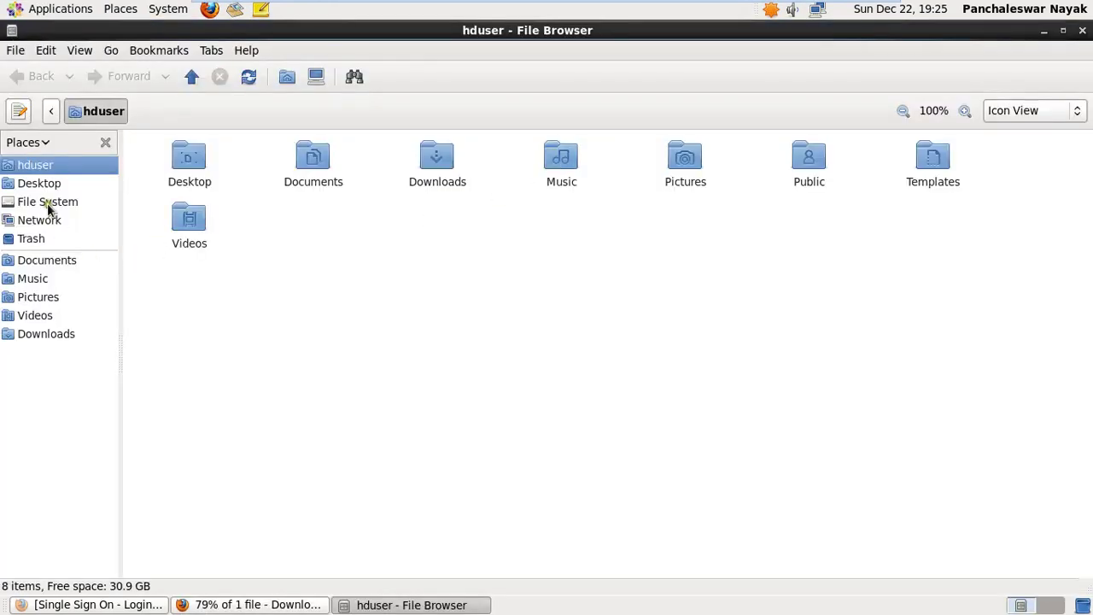
left_click(49, 202)
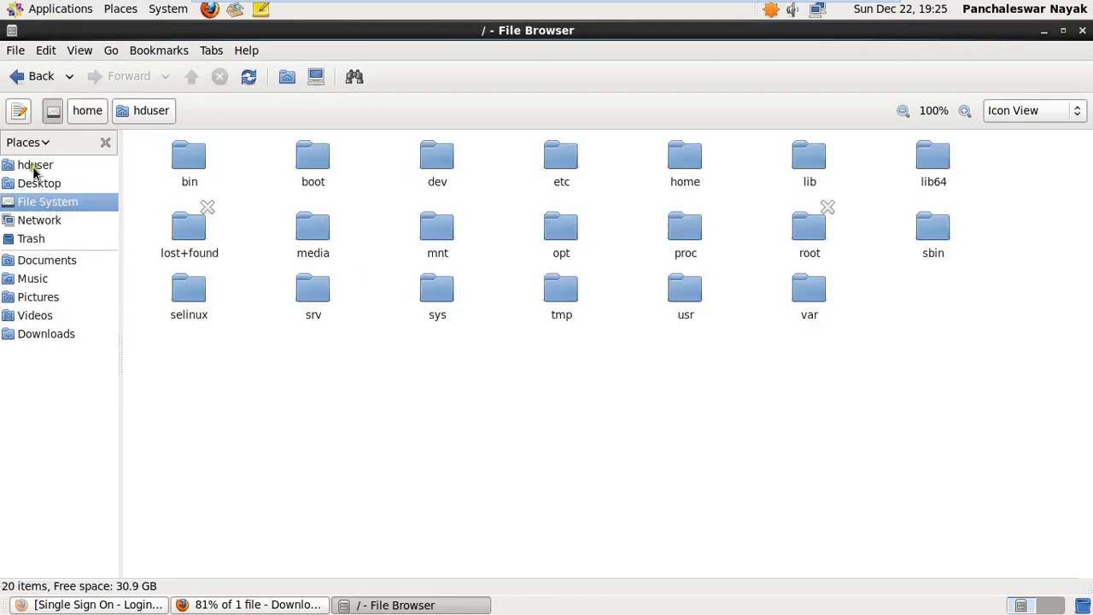
left_click(34, 165)
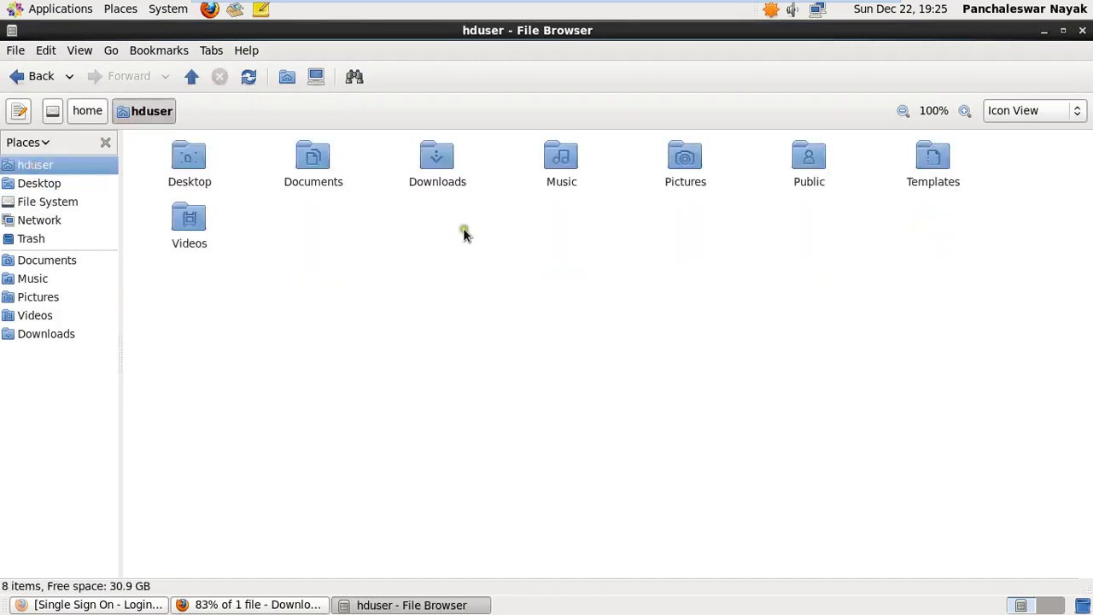
double_click(438, 156)
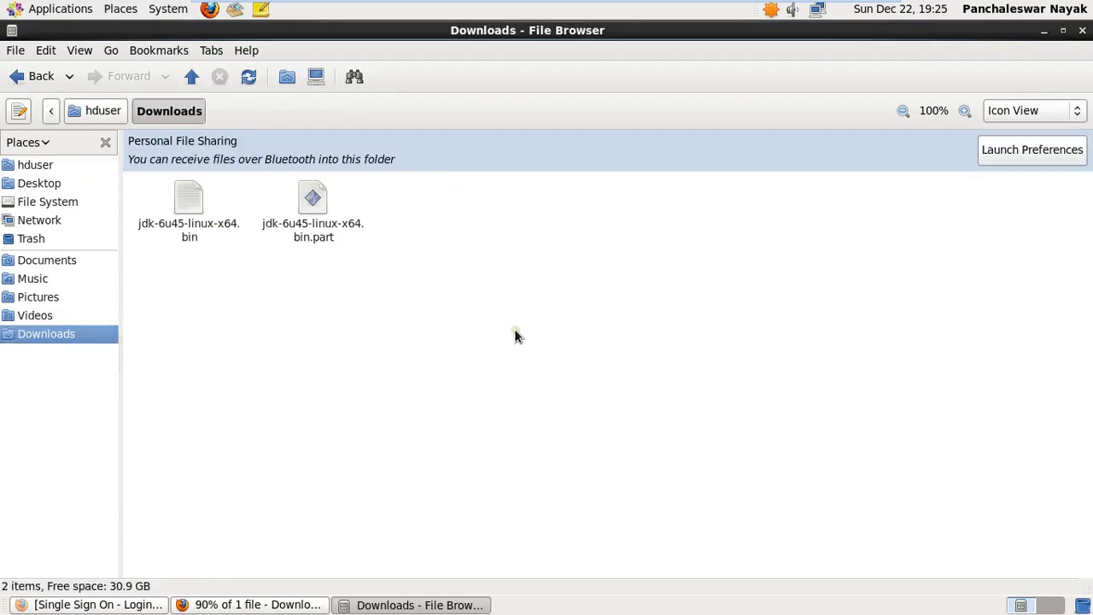
Step: Bring the download progress window forward, move it to the middle of the desktop, and minimize the File Browser
left_click(303, 606)
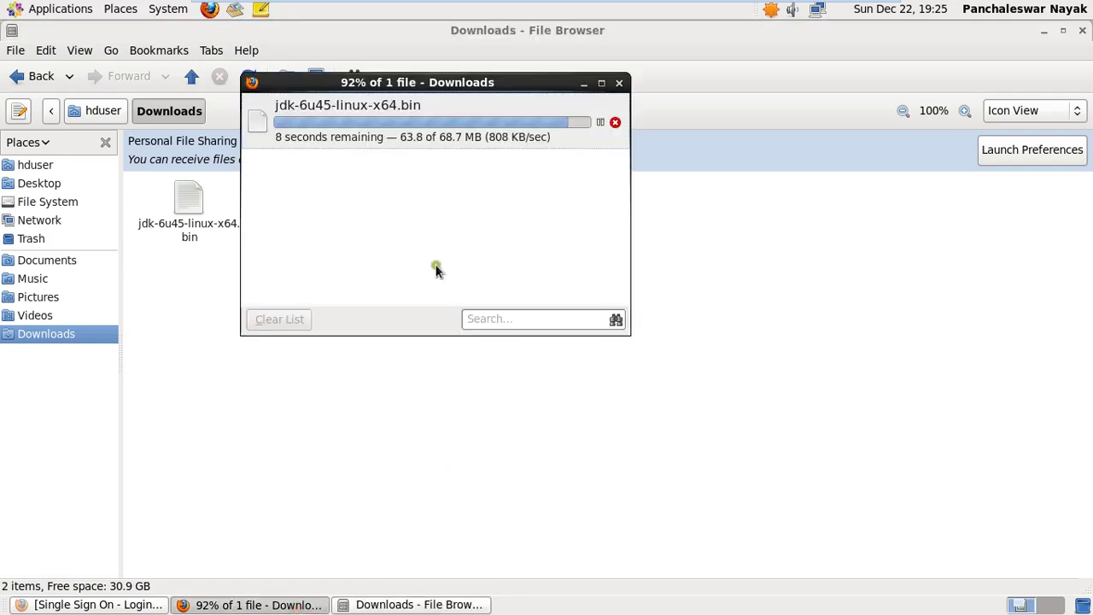
left_click_drag(464, 85, 579, 203)
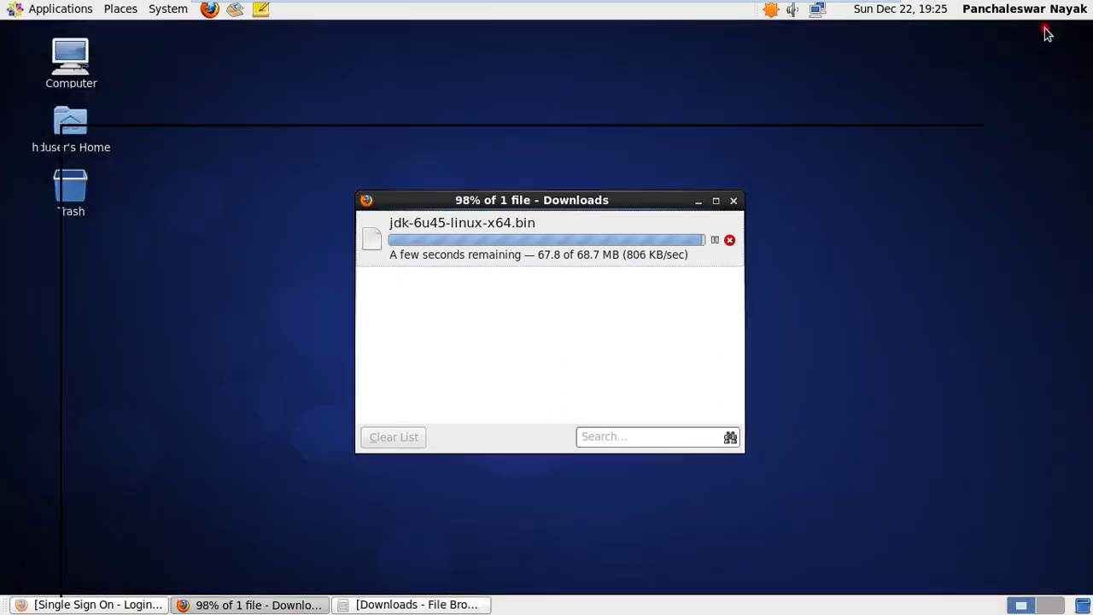
left_click(1043, 31)
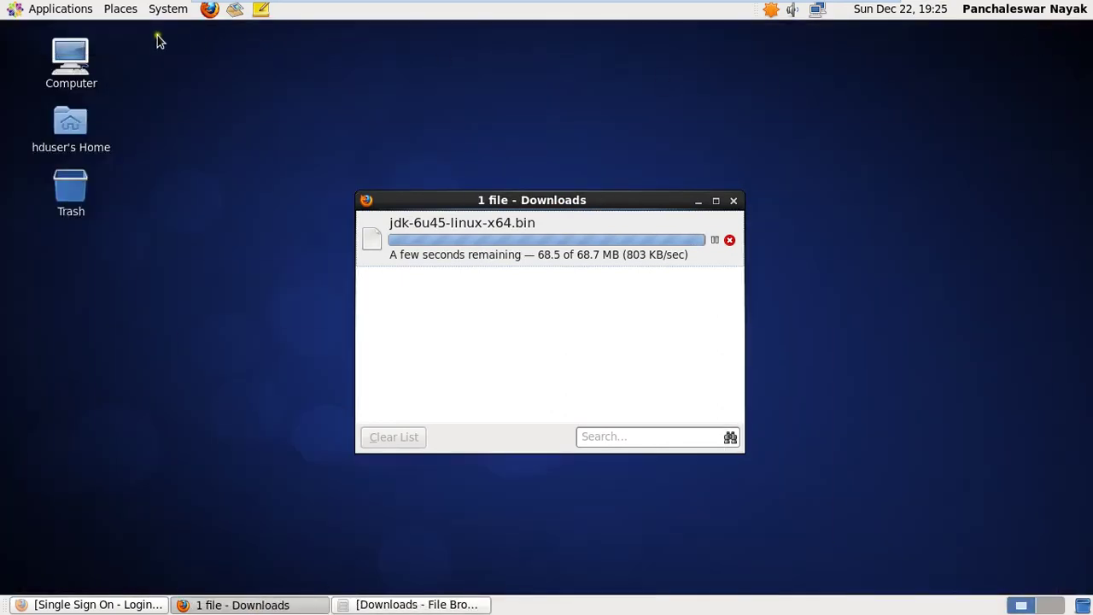
Step: Open a Terminal window and maximize it
left_click(69, 10)
mouse_move(71, 133)
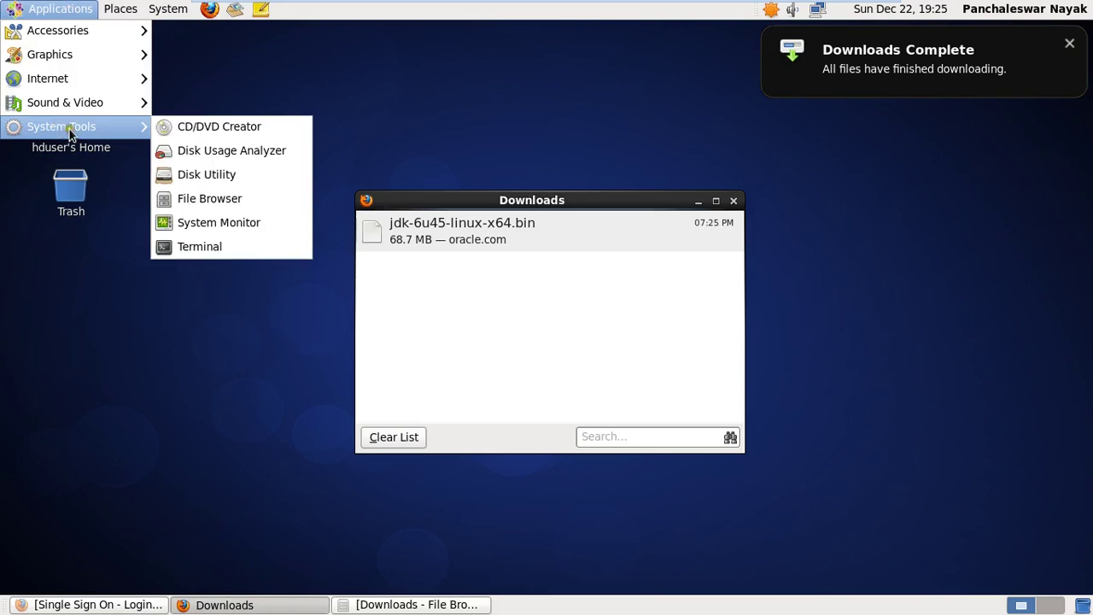
left_click(213, 246)
left_click_drag(395, 31, 606, 183)
left_click(697, 180)
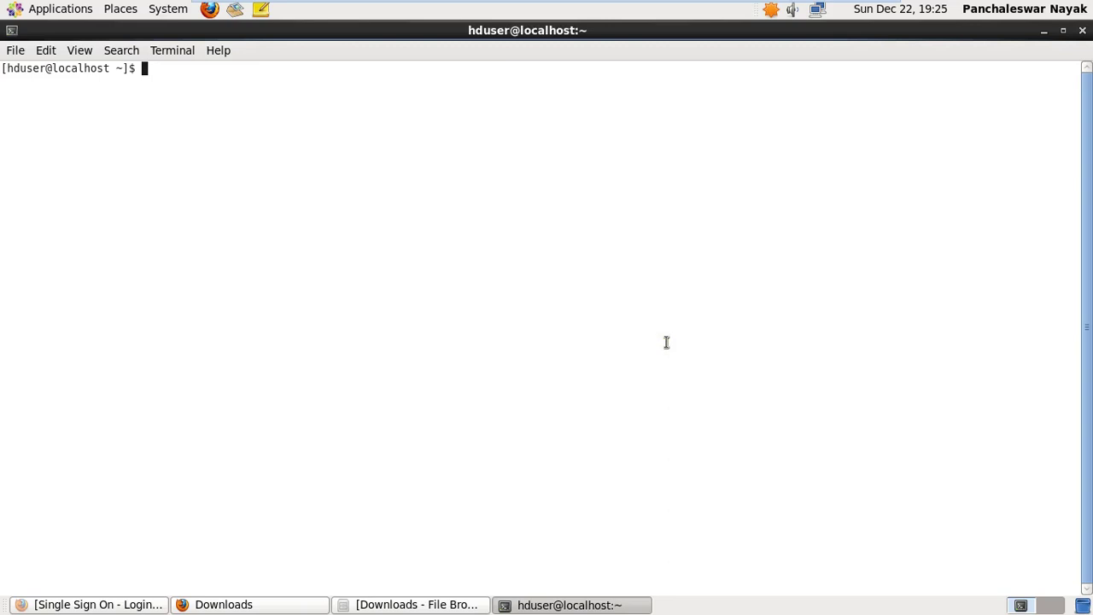
Step: Print the current working directory with pwd and list its contents with ls
type("pwd")
key("Return")
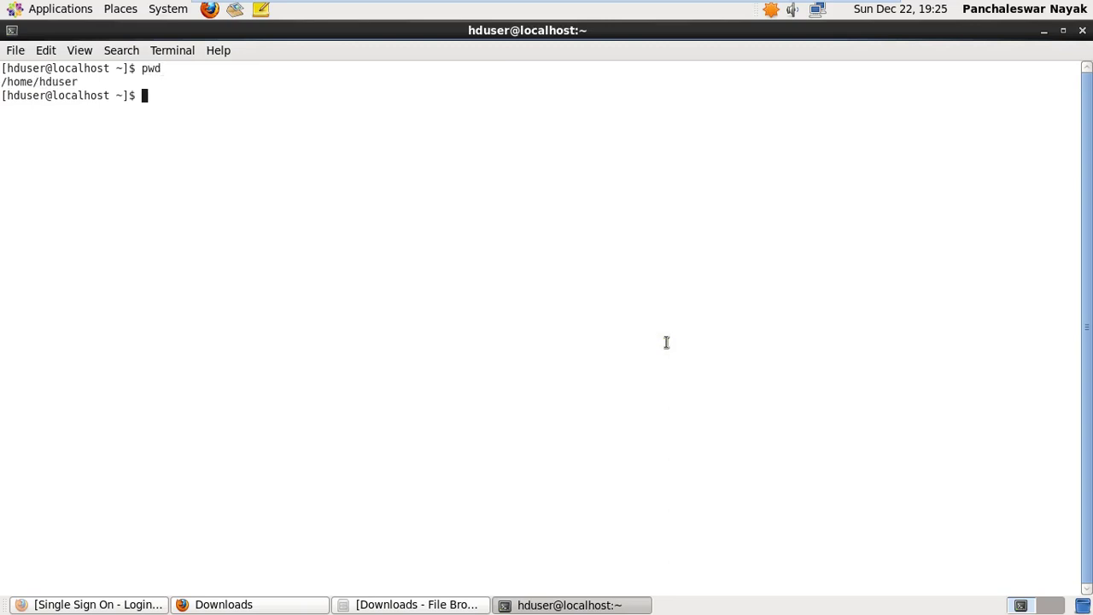
type("ls")
key("Return")
Step: Change into the Downloads directory in the terminal and list its files
type("c")
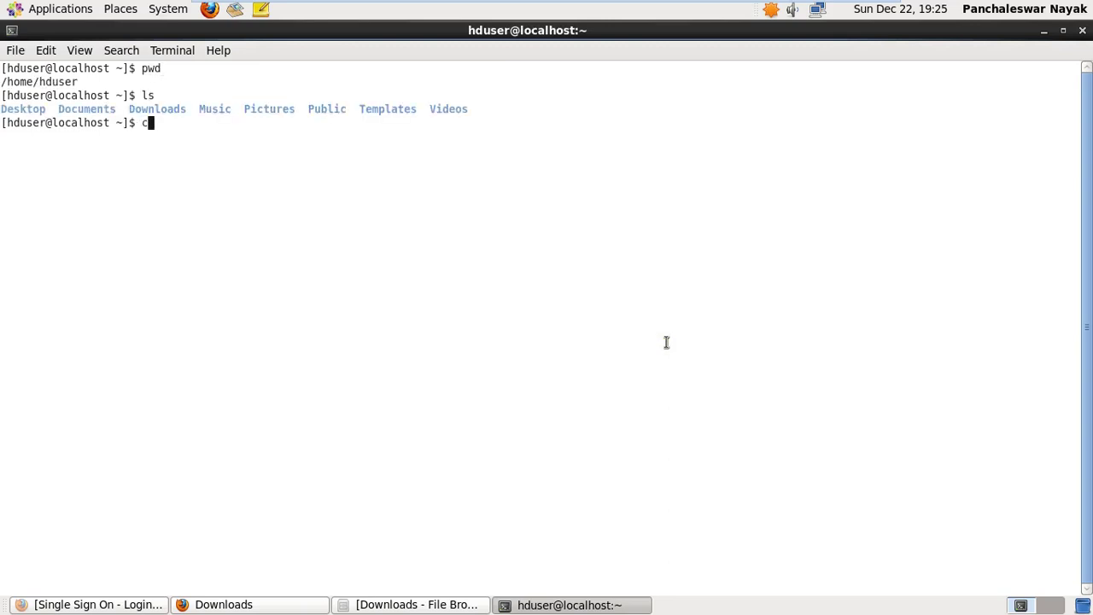
type("d Dow")
key("Tab")
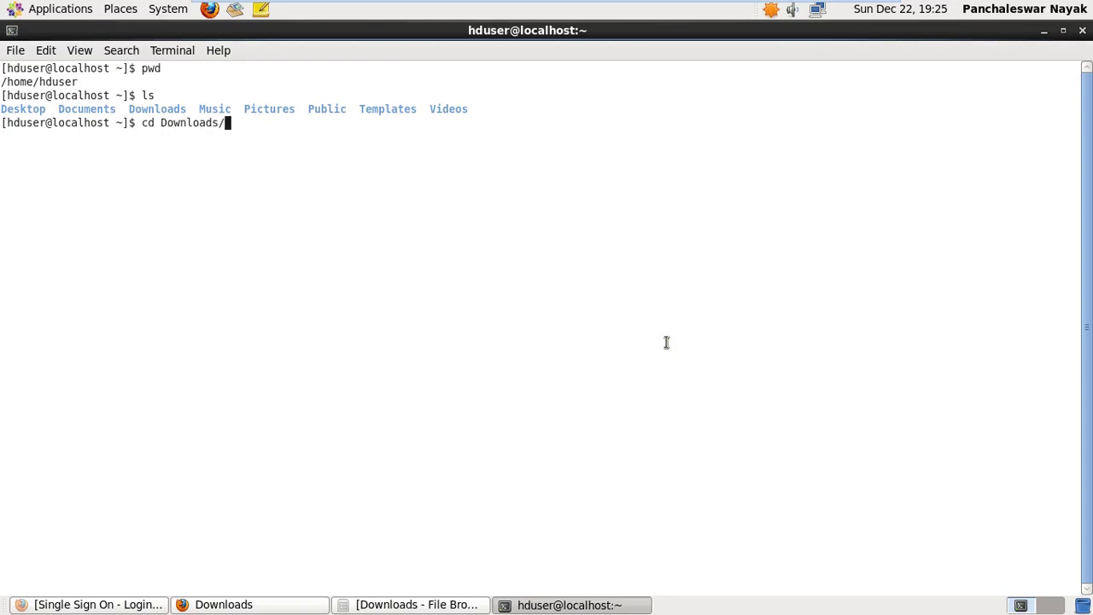
key("Return")
type("ls")
key("Return")
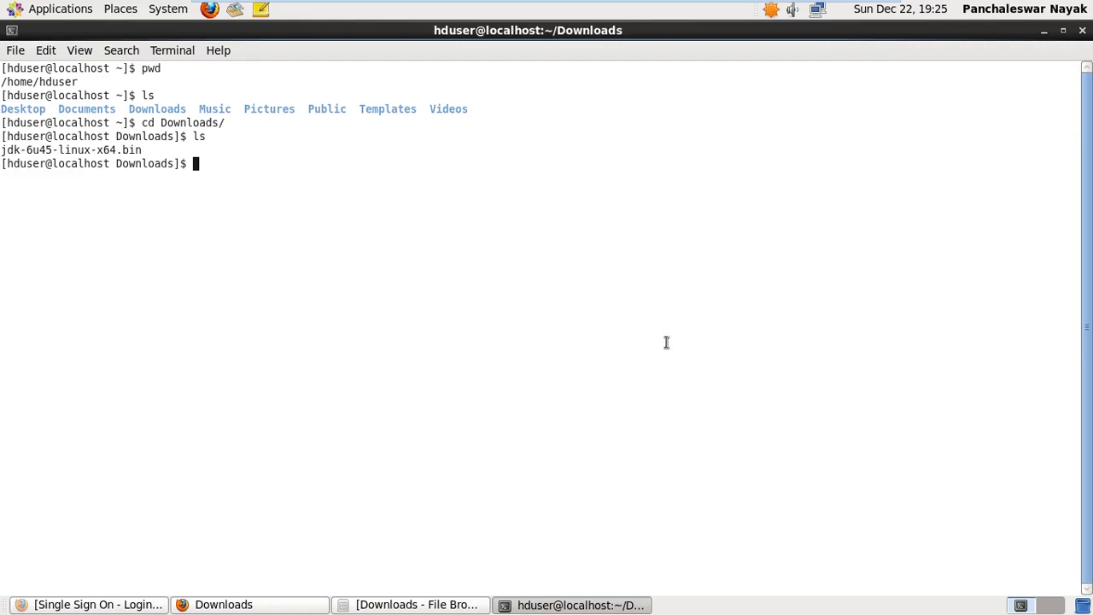
Step: List the Downloads files in long format with ls -al and examine the JDK binary's permissions
type("ls -al")
key("Return")
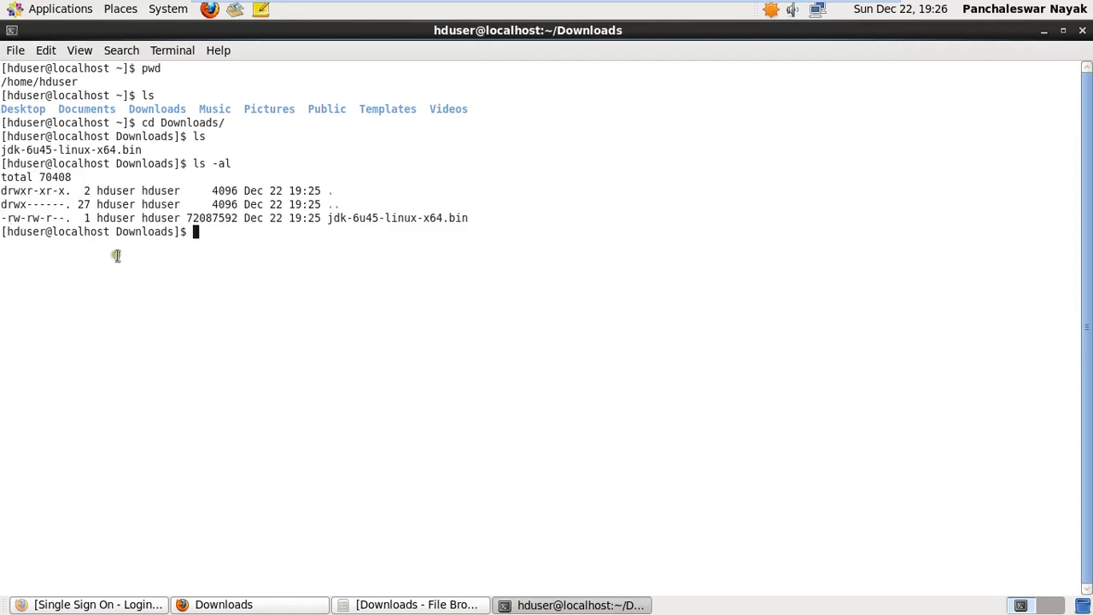
left_click_drag(4, 217, 71, 219)
left_click(471, 367)
Step: Make jdk-6u45-linux-x64.bin executable with chmod +x and list the directory with ls and ls -al
type("chmod +x jd")
key("Tab")
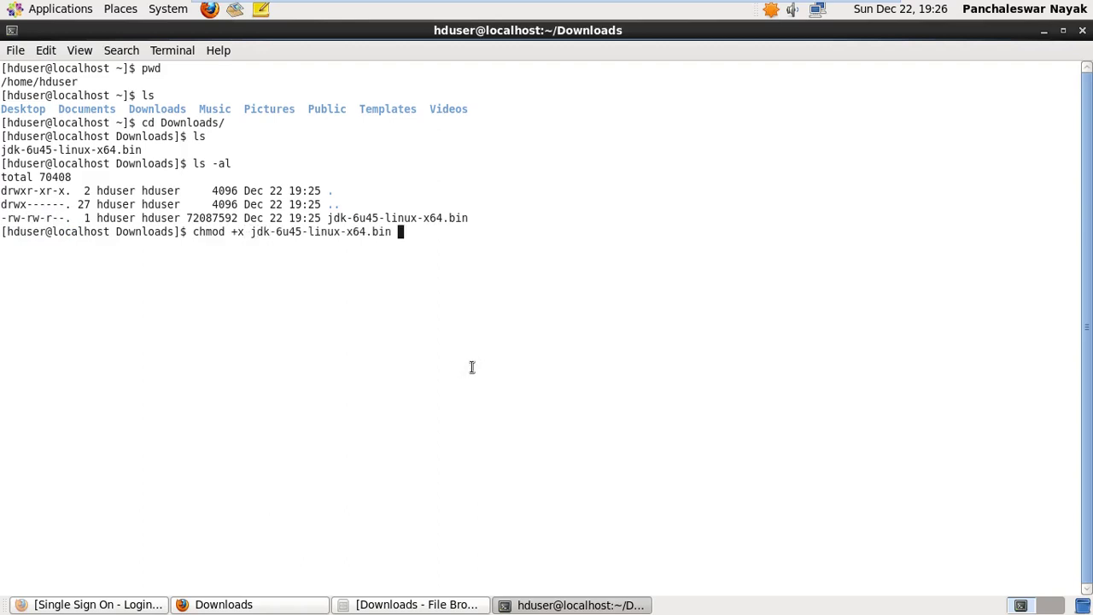
key("Return")
type("ls")
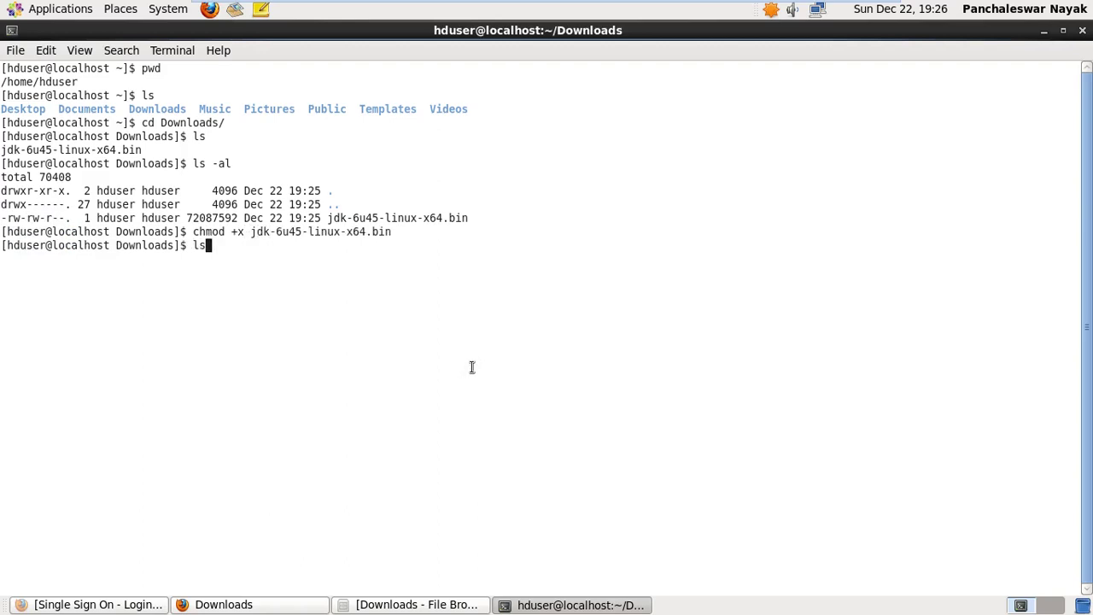
key("Return")
type("ls -al")
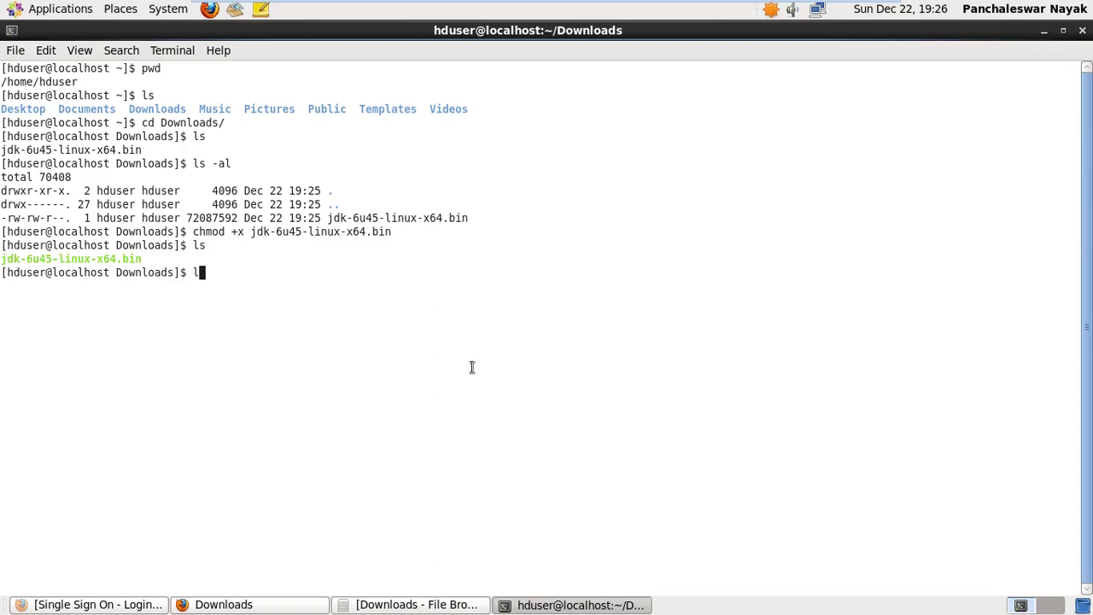
key("Return")
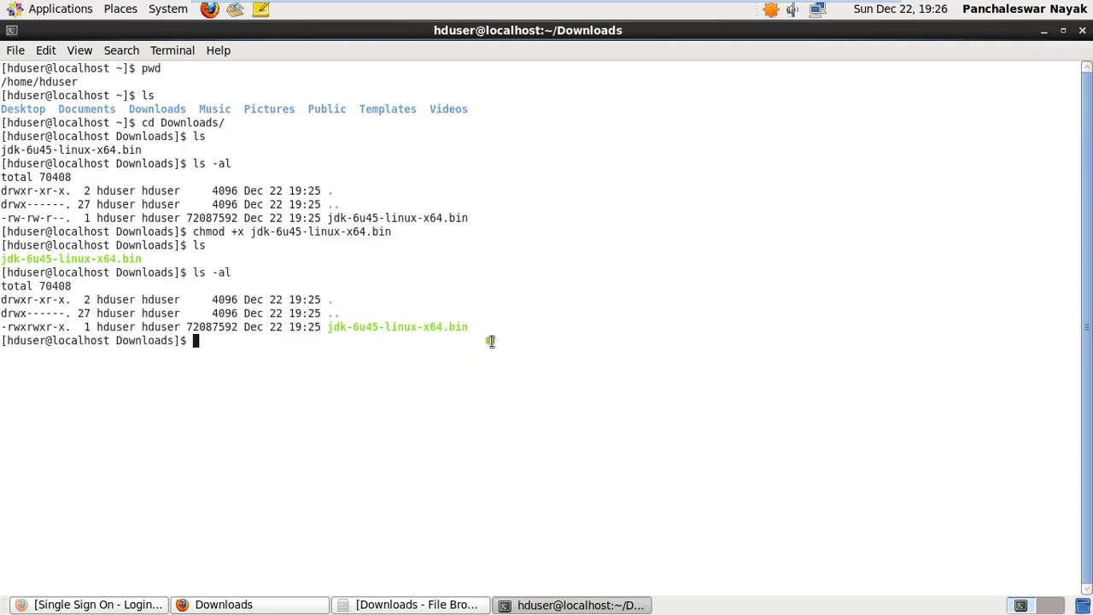
Step: Run ./jdk-6u45-linux-x64.bin in the Downloads directory to extract the JDK there
left_click(336, 378)
type("./jd")
key("Tab")
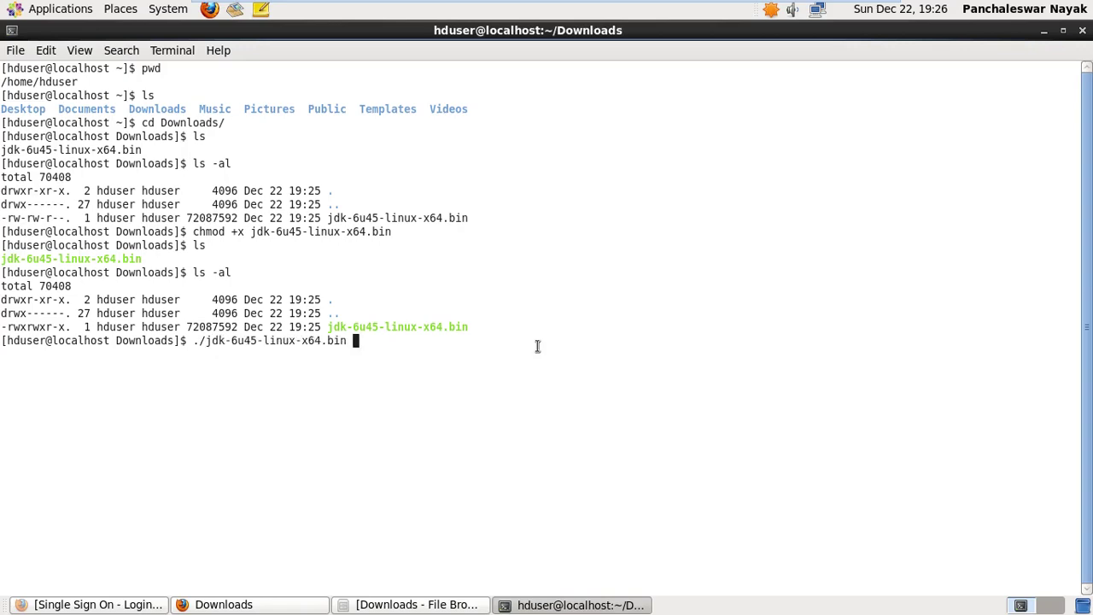
key("Return")
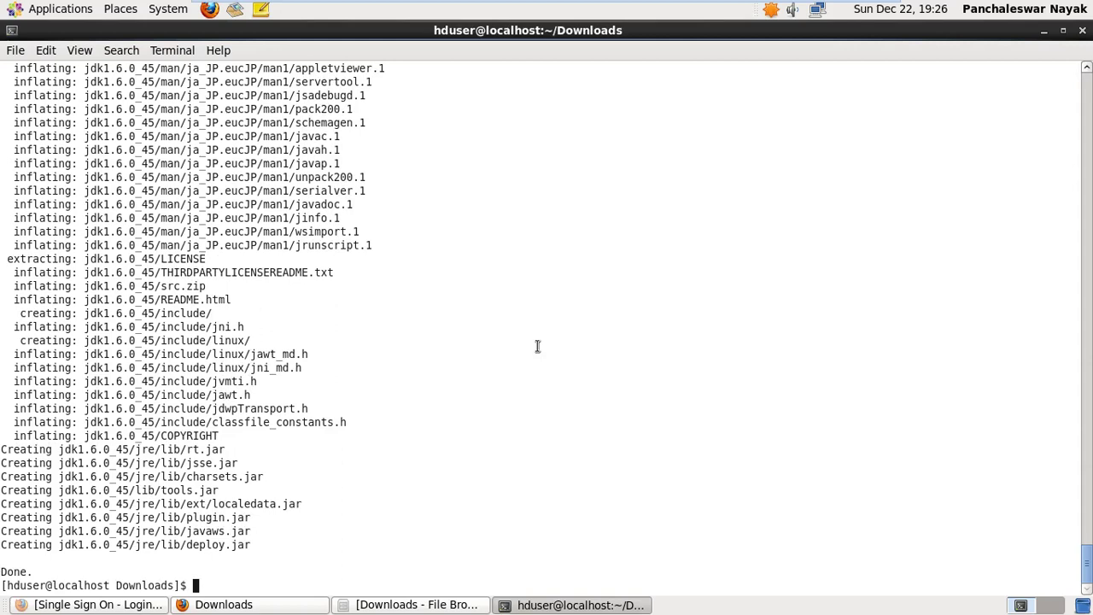
Step: List the Downloads contents, clear the terminal, list them again and highlight the extracted jdk1.6.0_45 folder name
type("ls")
key("Return")
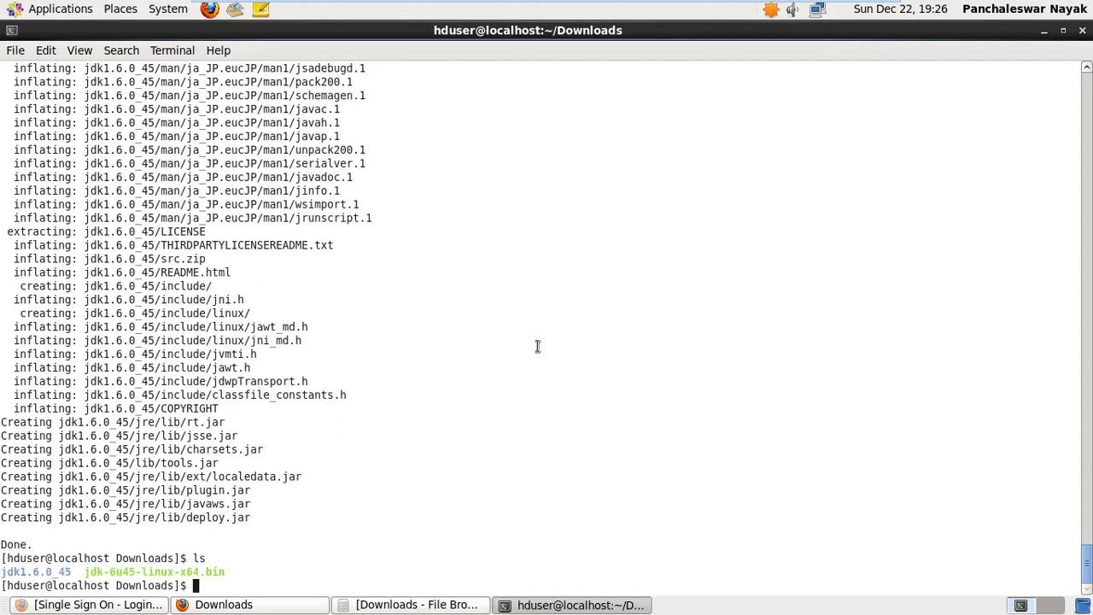
type("clear")
key("Return")
type("ls")
key("Return")
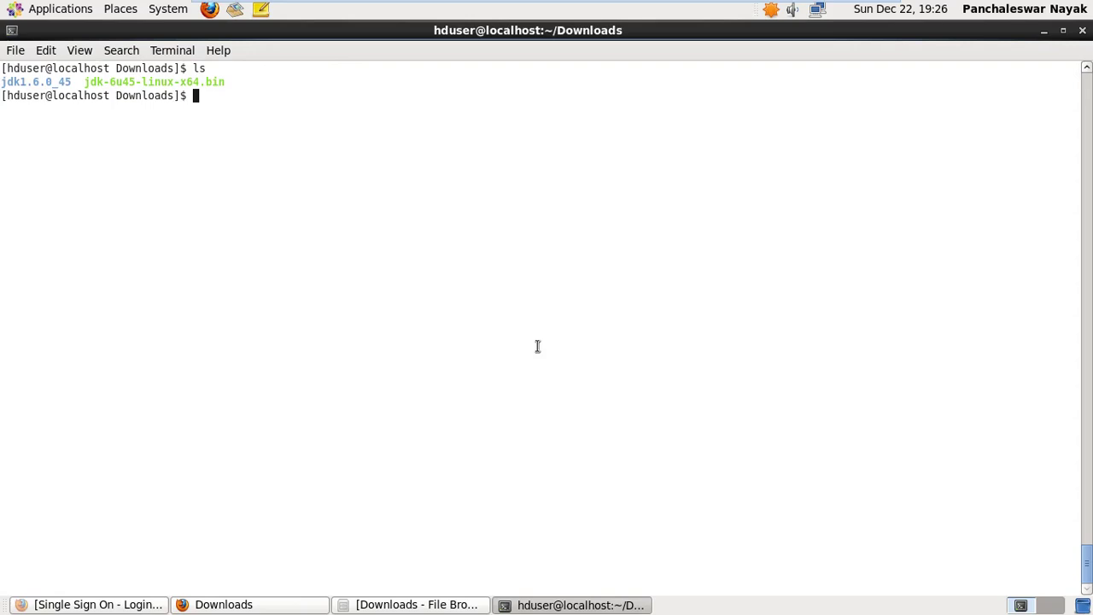
left_click_drag(75, 81, 3, 81)
left_click(113, 188)
left_click_drag(72, 82, 4, 82)
left_click(323, 206)
Step: Print the working directory with pwd and list the contents of Downloads once more
type("pwd")
key("Return")
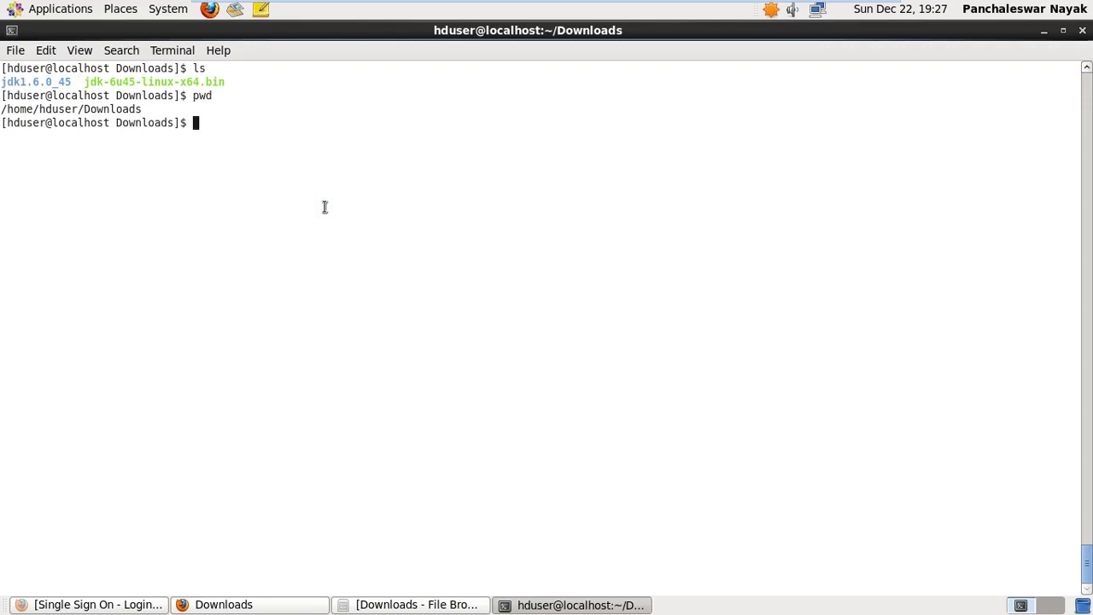
type("pwd")
key("Return")
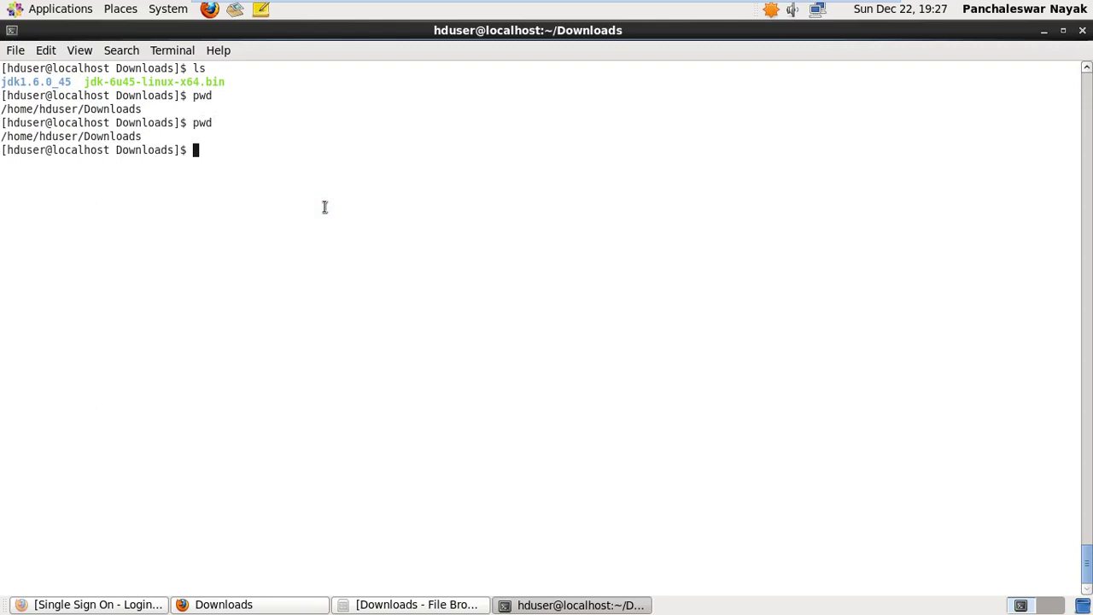
type("ls")
key("Return")
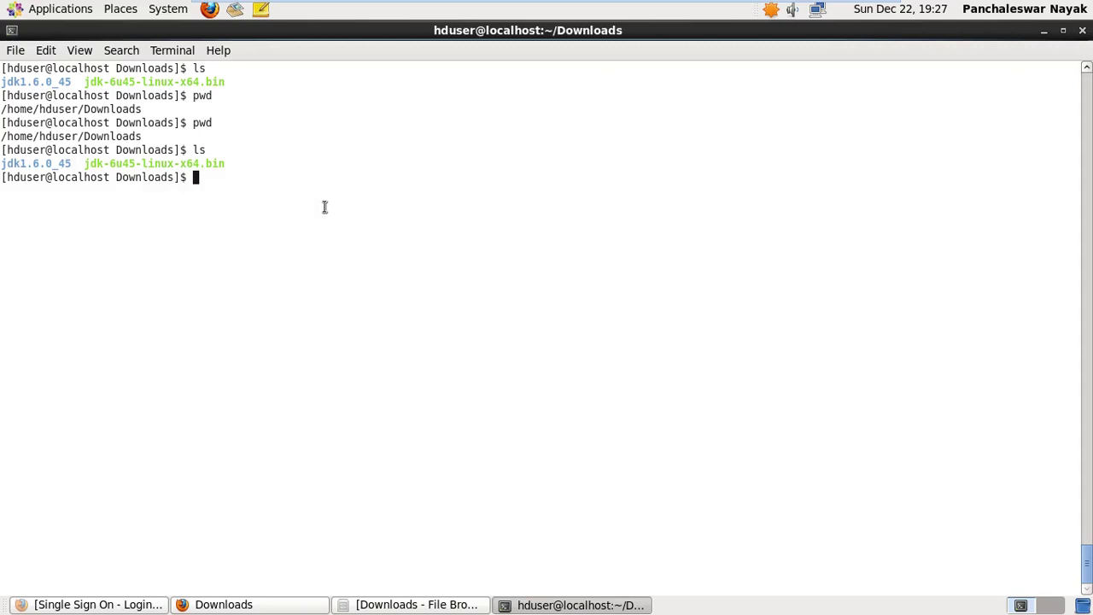
Step: Remove the extracted jdk1.6.0_45 directory from Downloads with rm -rf
type("rm -rf jdk1")
key("Tab")
key("Return")
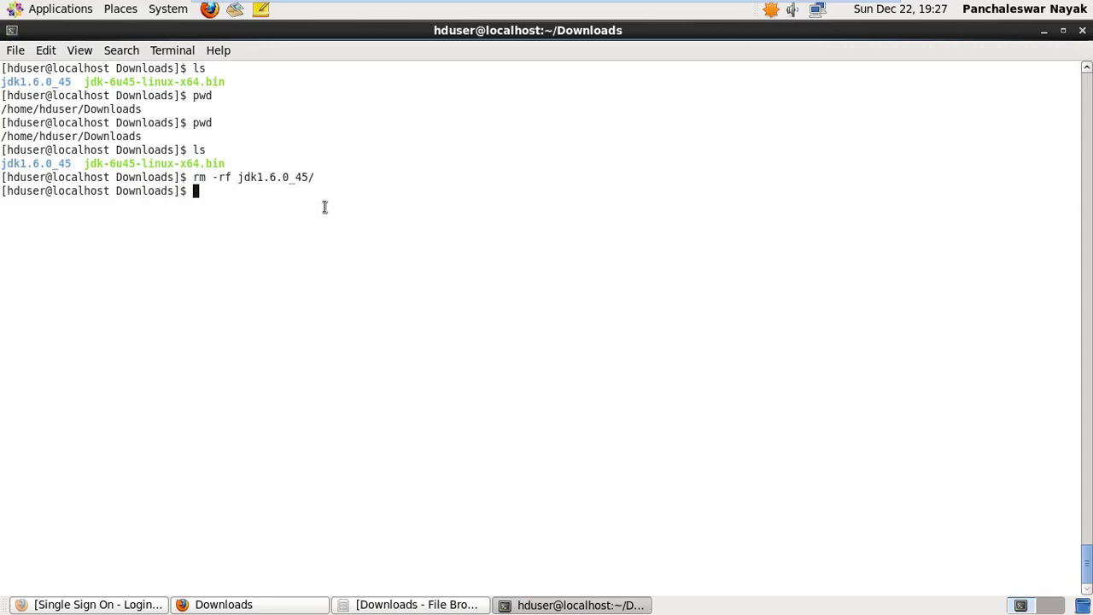
Step: Try to copy jdk-6u45-linux-x64.bin to /usr/local/ as the regular user
type("cp jdk")
key("Tab")
type("/u")
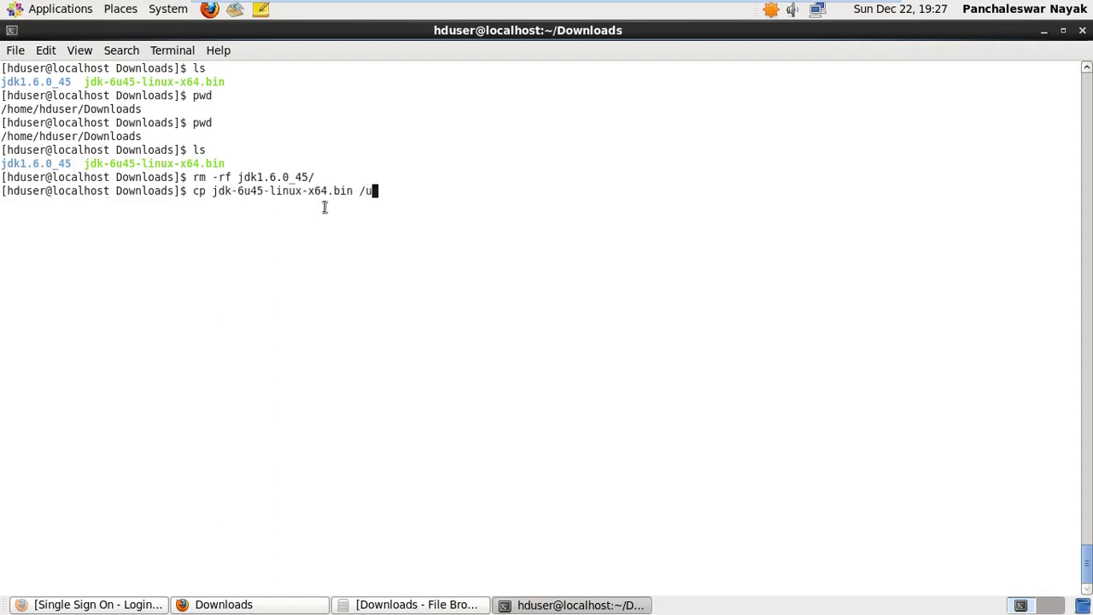
type("sr/local/")
key("Return")
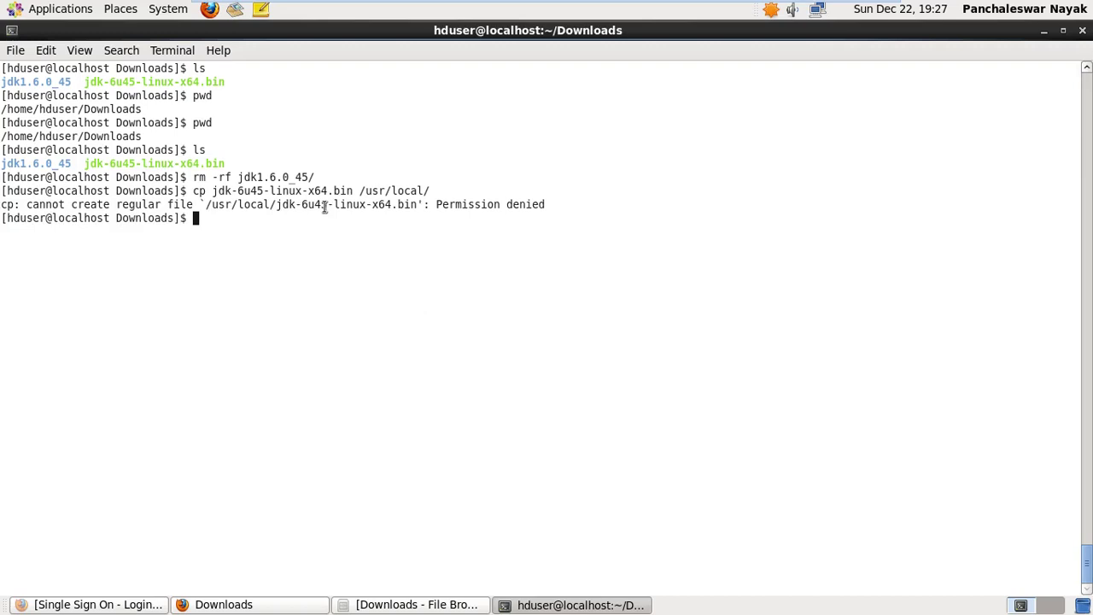
Step: Try to copy jdk-6u45-linux-x64.bin to /usr/local/ with sudo, entering the account password
type("sudo cp jd")
key("Tab")
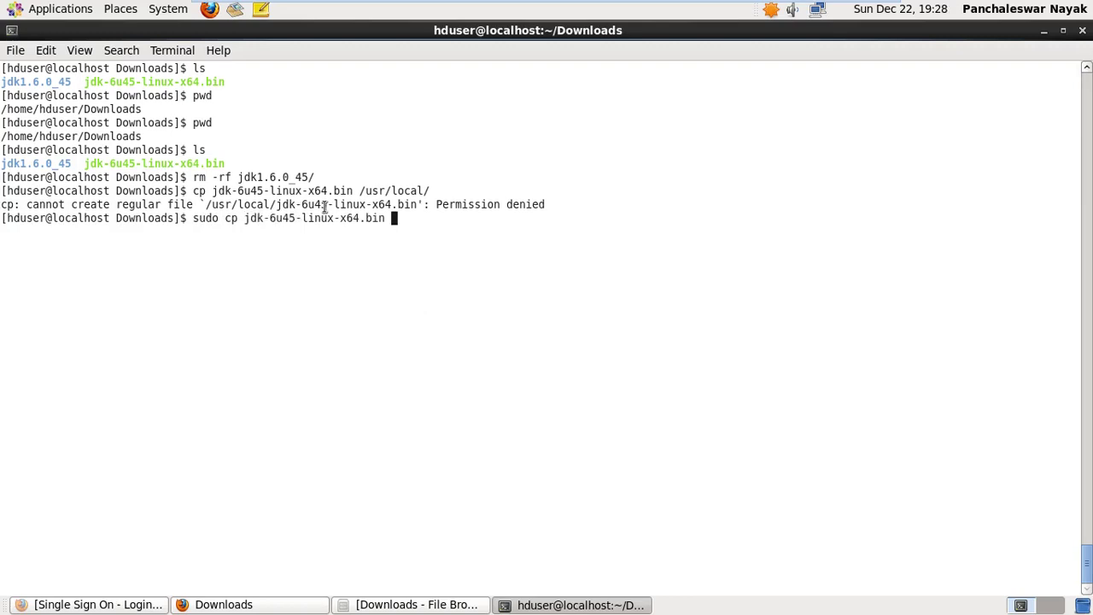
type("/usr/local/")
key("Return")
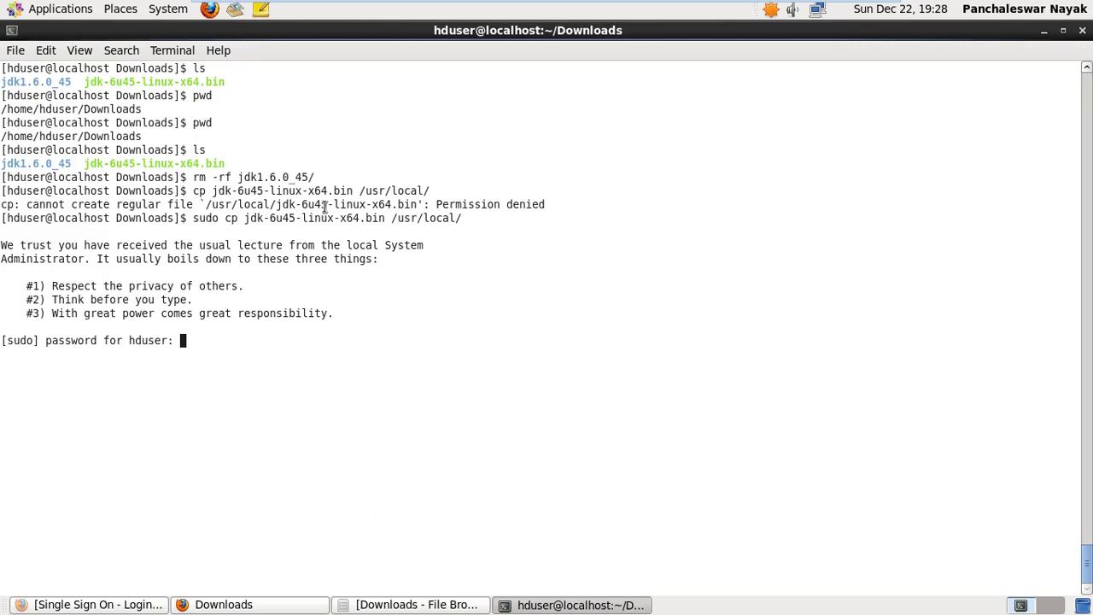
key("Return")
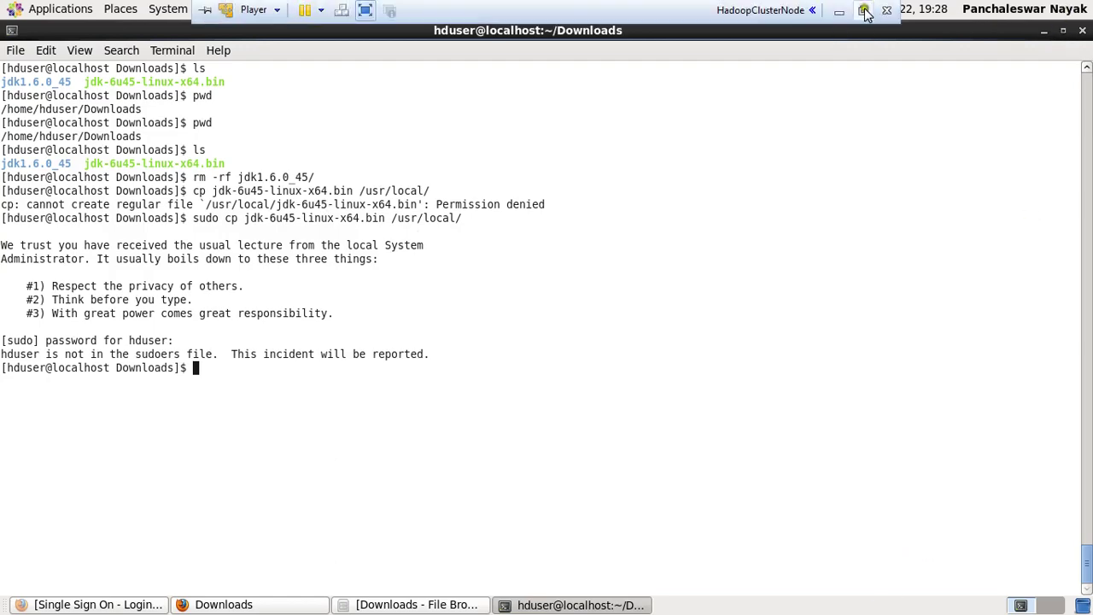
left_click(864, 11)
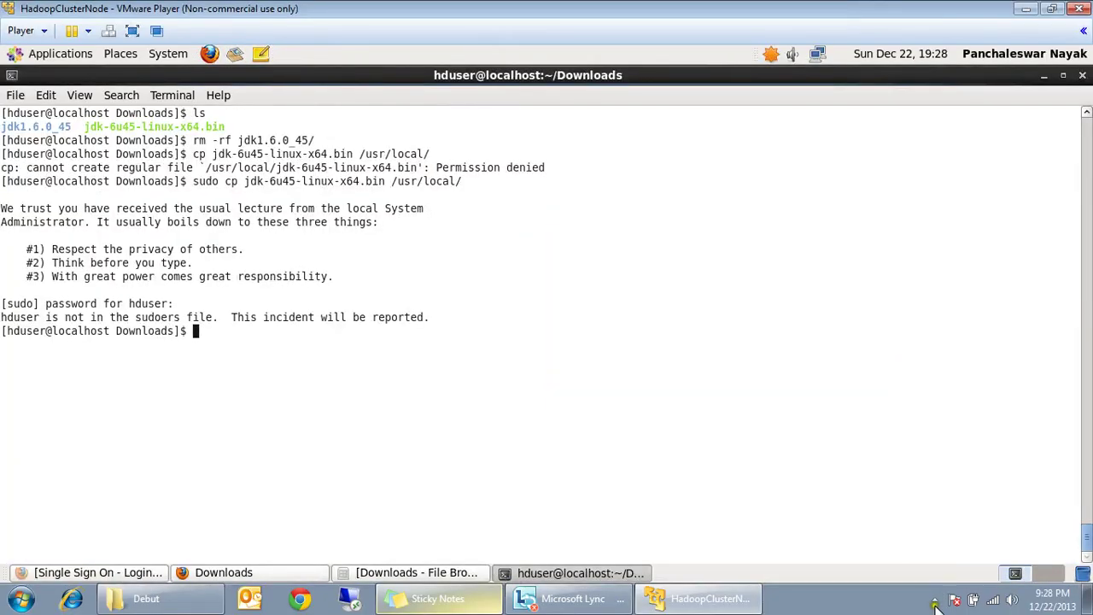
left_click(935, 602)
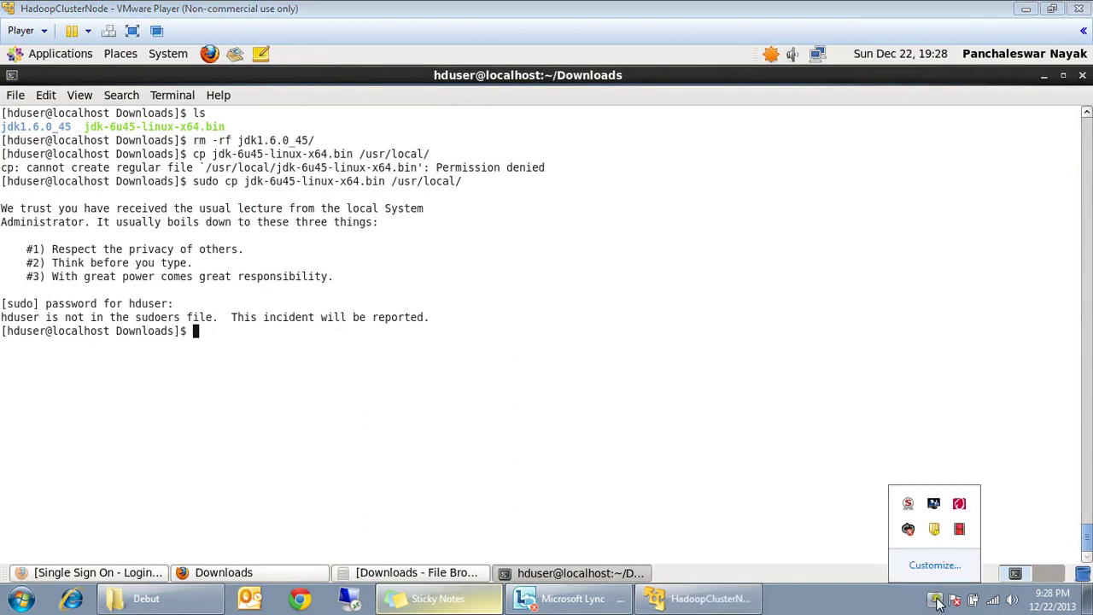
right_click(961, 534)
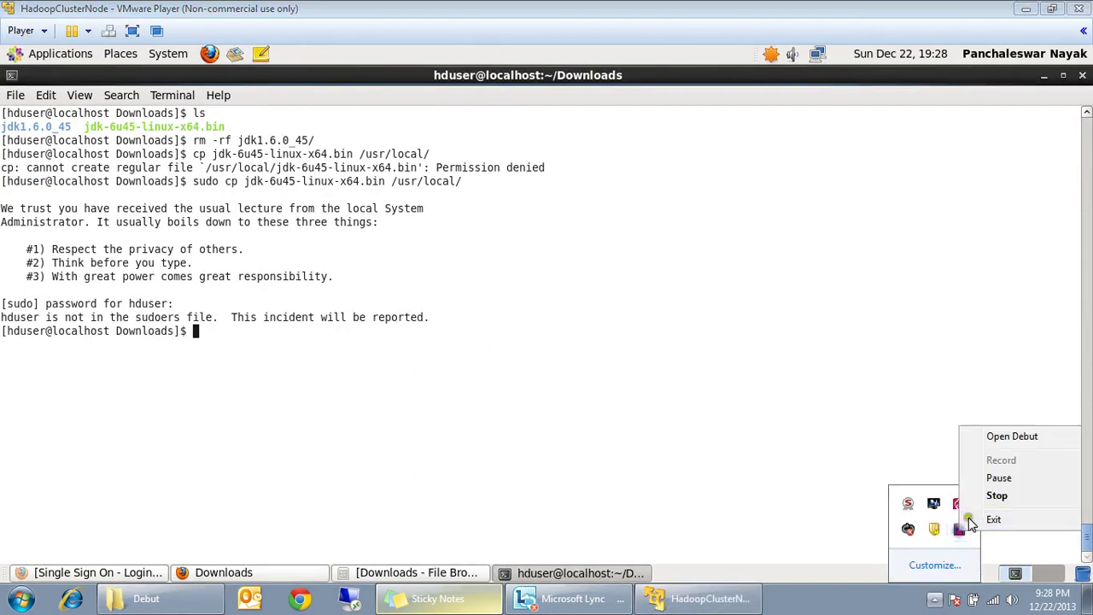
left_click(997, 475)
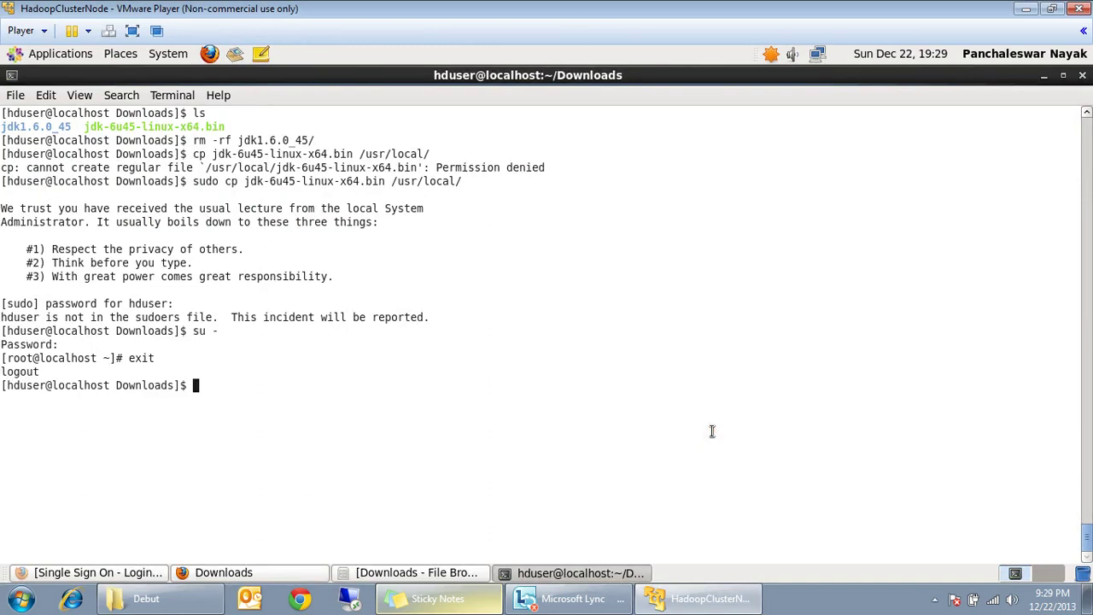
Step: Switch to the root user with su -, entering the root password, and print the working directory with pwd
type("su -")
key("Return")
key("Return")
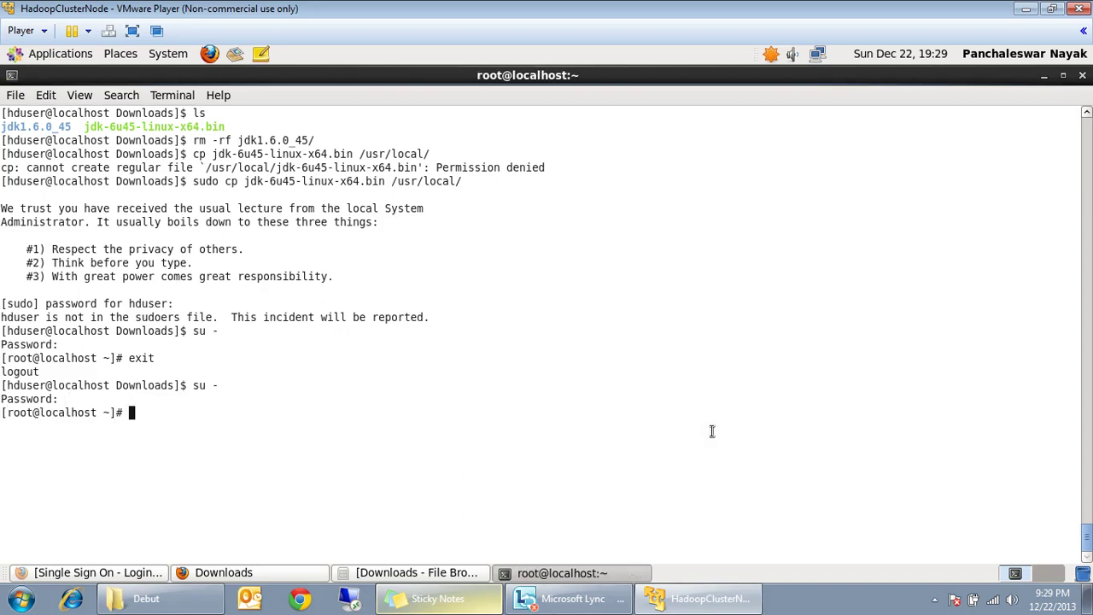
type("pwd")
key("Return")
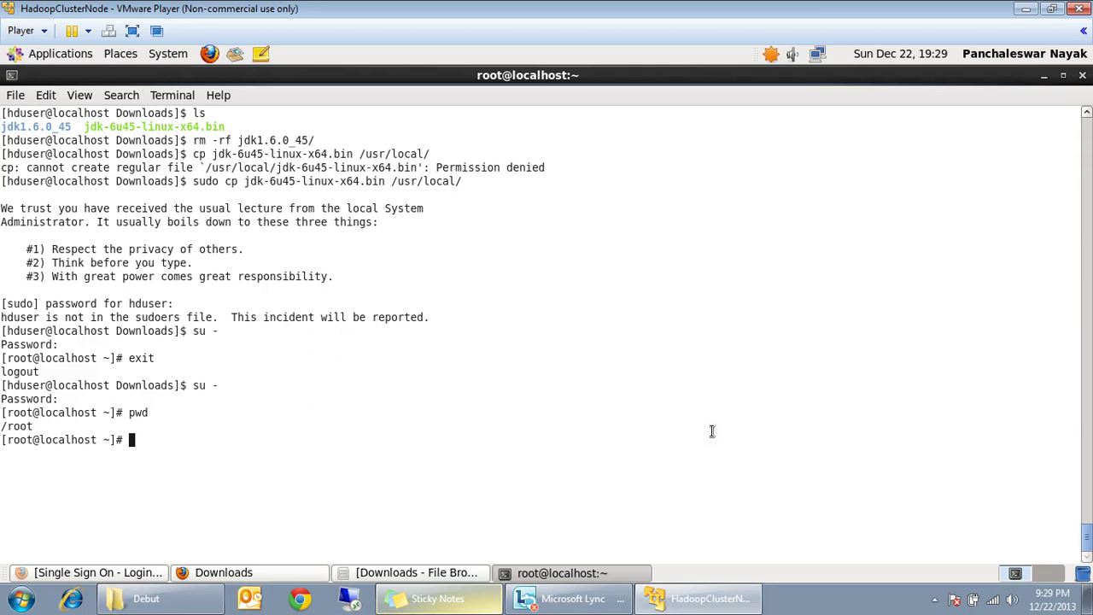
Step: Copy /home/hduser/Downloads/jdk-6u45-linux-x64.bin to /usr/local/ as root
type("cd")
key("BackSpace")
key("BackSpace")
key("BackSpace")
type("cp /home")
type("hd")
key("BackSpace")
key("BackSpace")
type("/hd")
key("Tab")
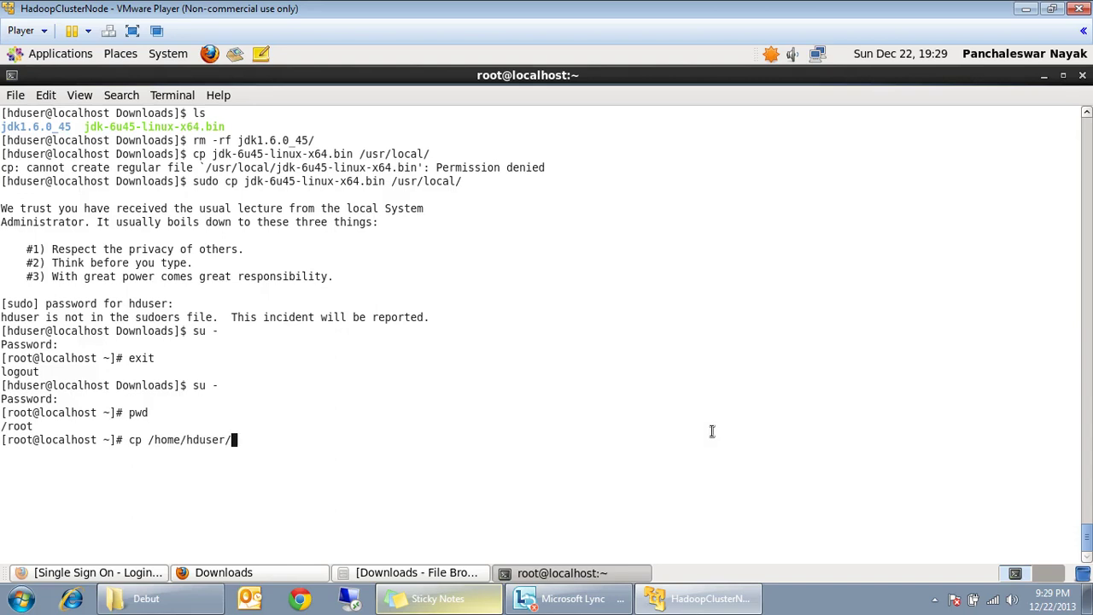
type("Dow")
key("Tab")
type("j")
key("Tab")
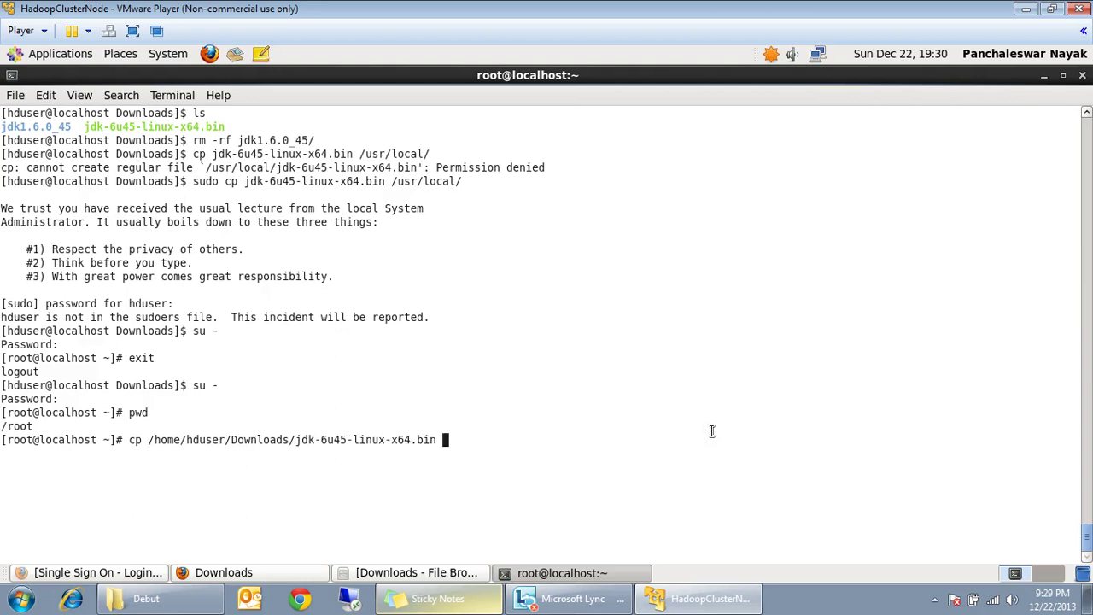
type("/usr/loca")
key("Tab")
key("Return")
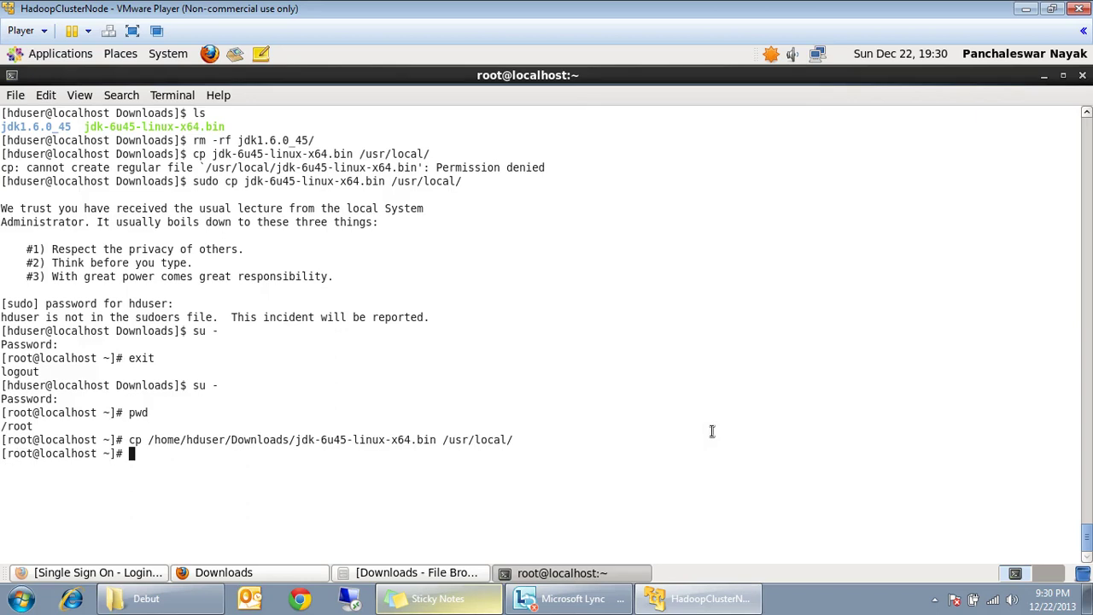
Step: Change into /usr/local/ and list its contents
type("cd /usr")
key("BackSpace")
key("BackSpace")
key("BackSpace")
type("usr/local/")
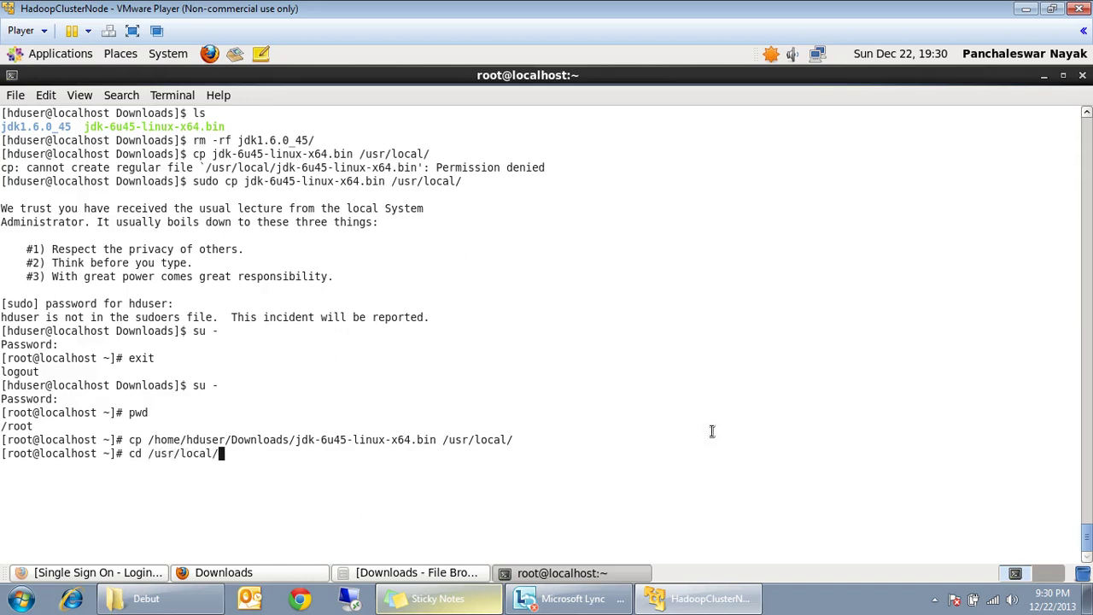
key("Return")
type("ls")
key("Return")
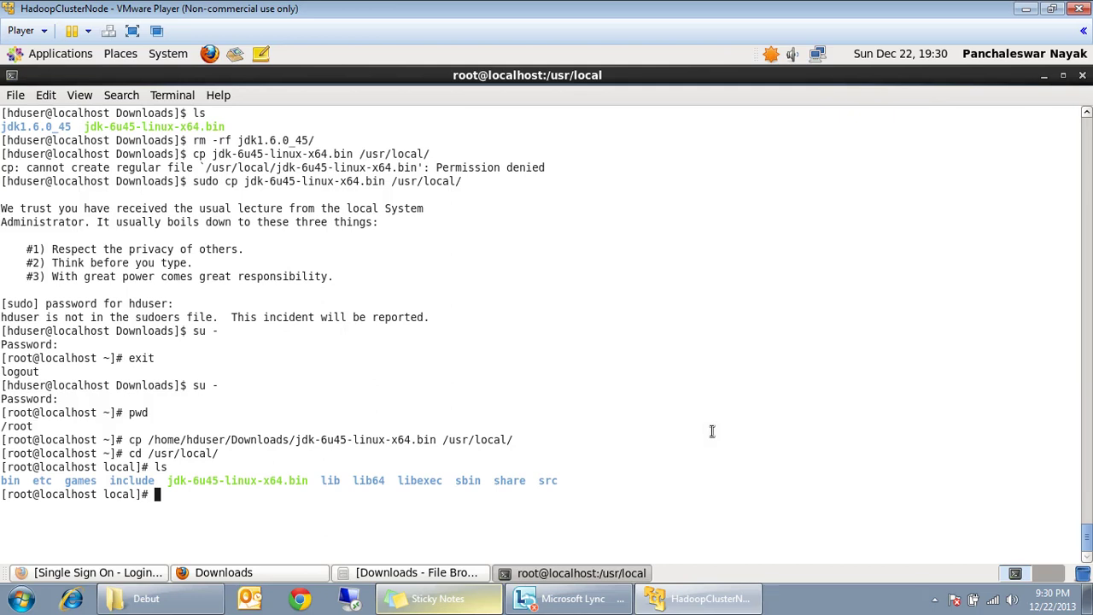
Step: Run ./jdk-6u45-linux-x64.bin in /usr/local to extract the JDK there
type("./jdk")
key("Tab")
key("Return")
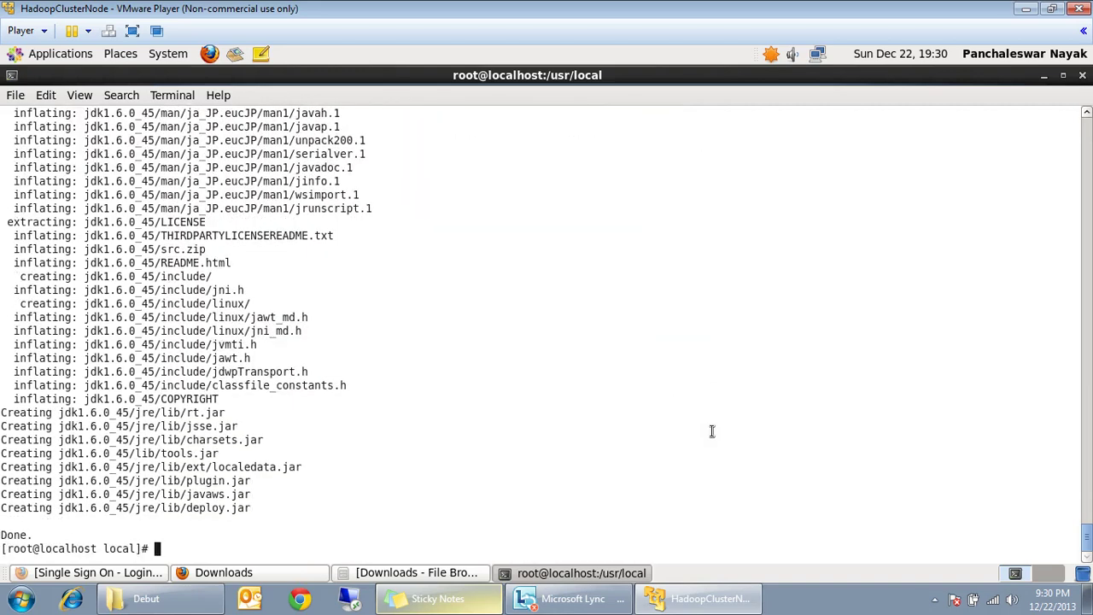
Step: Clear the terminal and list the contents of /usr/local again
type("clear")
key("Return")
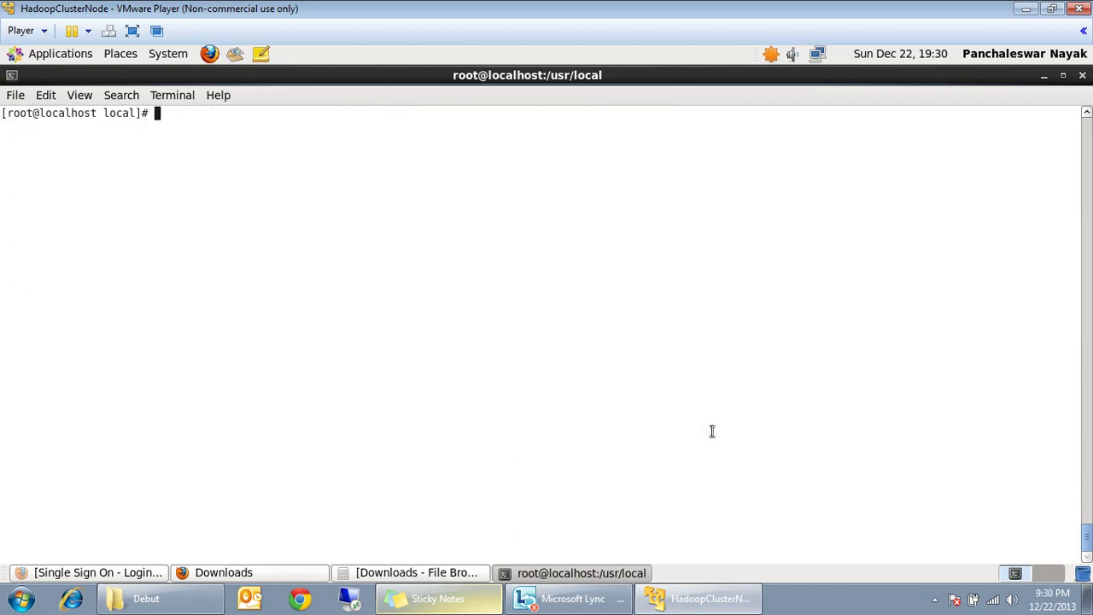
type("ls")
key("Return")
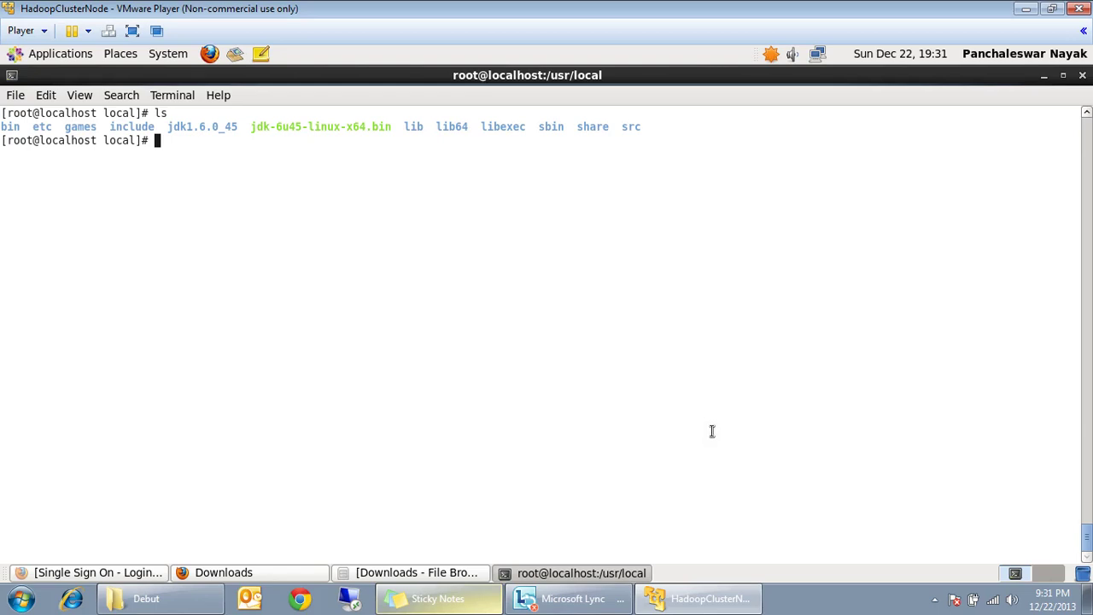
Step: Change into the jdk1.6.0_45 directory, print its full path with pwd and select the /usr/local/jdk1.6.0_45 path
type("cd jdk1")
key("Tab")
key("Return")
type("pwd")
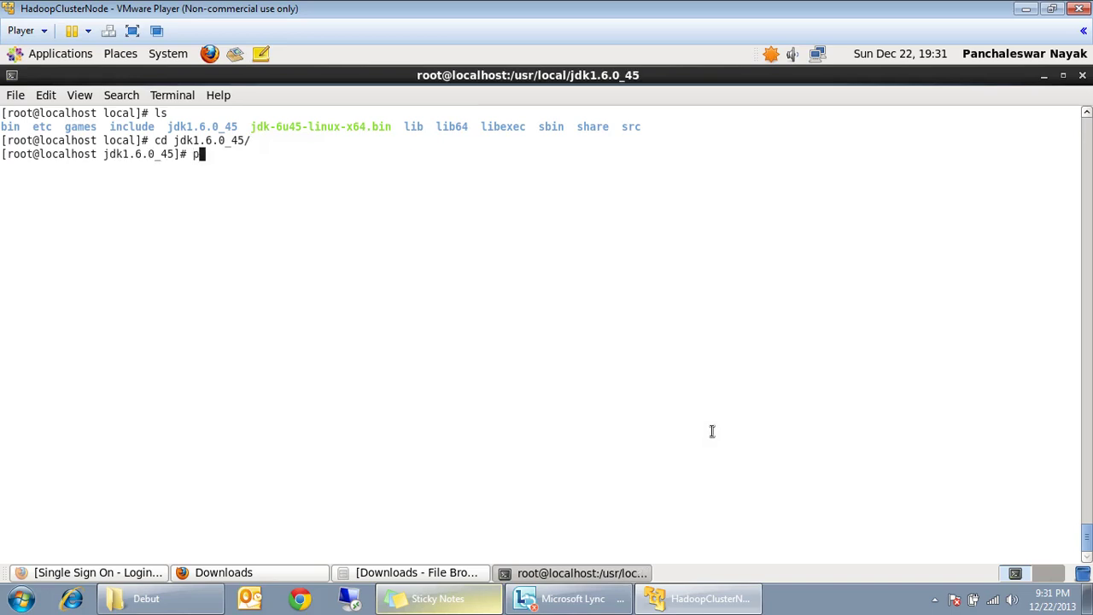
key("Return")
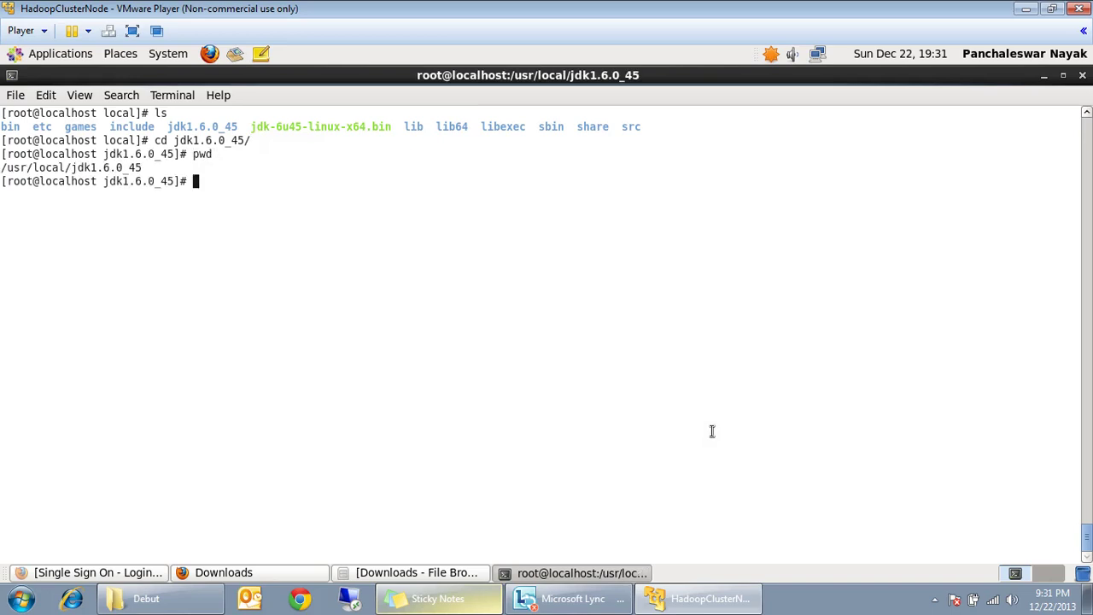
double_click(129, 168)
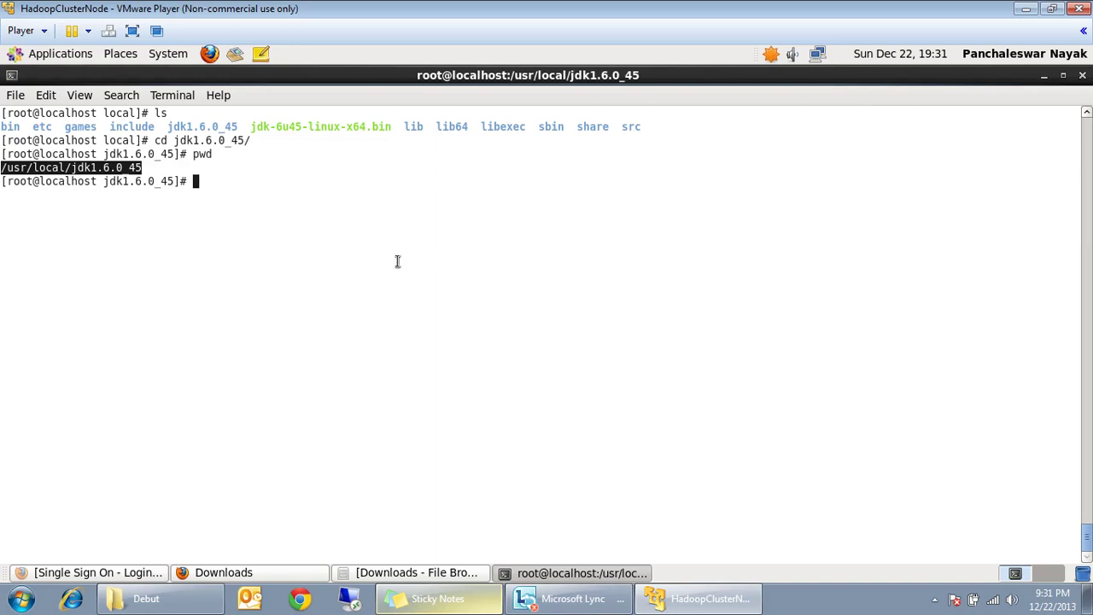
Step: Open a second terminal window and move it clear of the JDK path printed in the first terminal
left_click(61, 53)
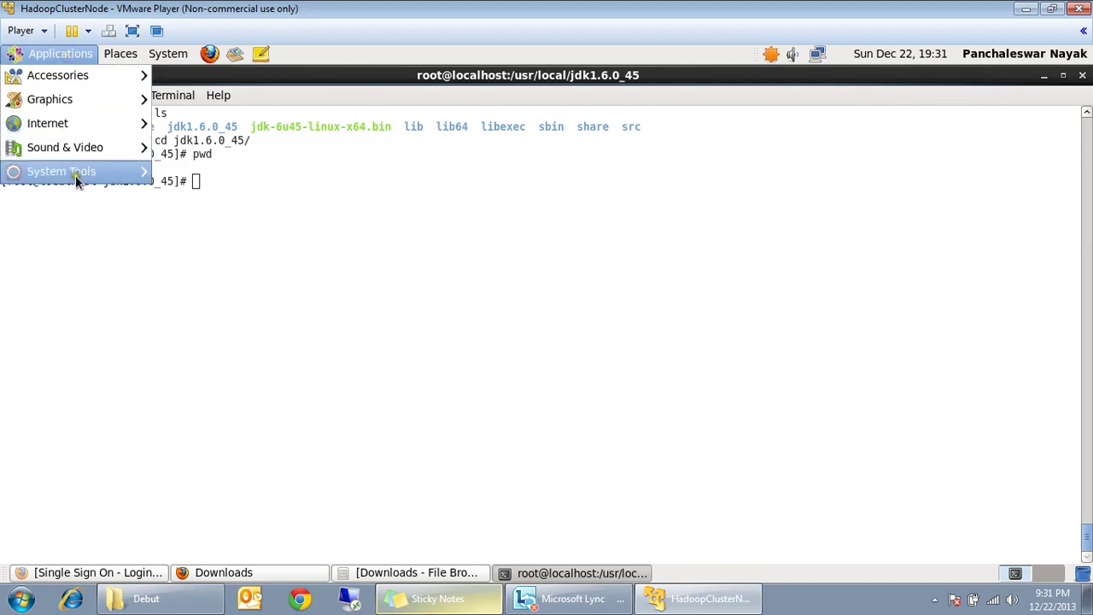
mouse_move(75, 175)
left_click(216, 290)
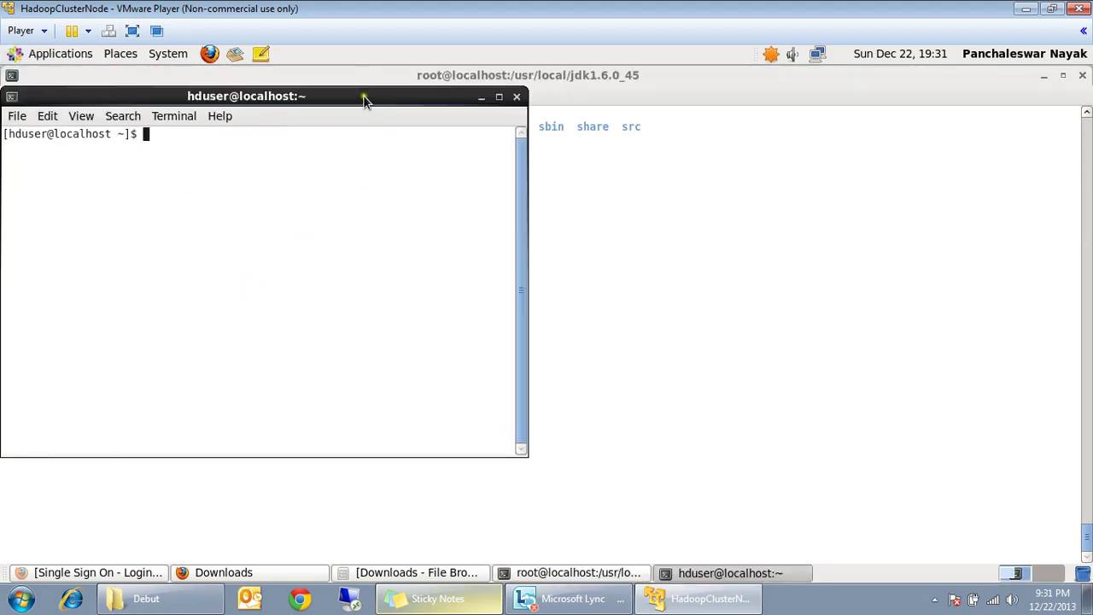
left_click_drag(362, 97, 754, 163)
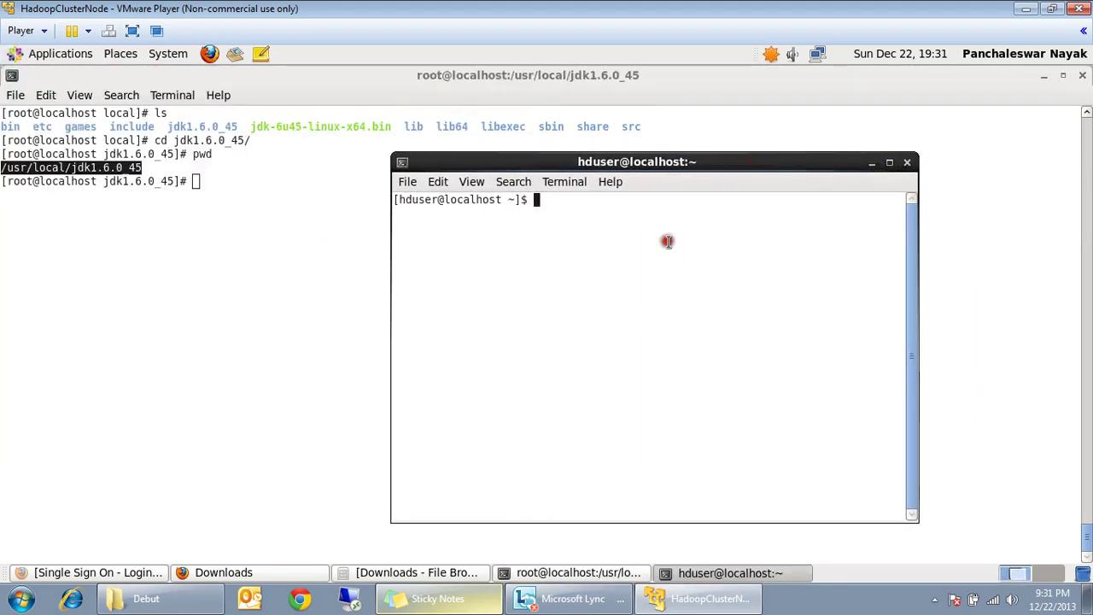
Step: Switch to root in the new terminal with su -, entering the root password, and print the working directory with pwd
left_click(723, 418)
type("su -")
key("Return")
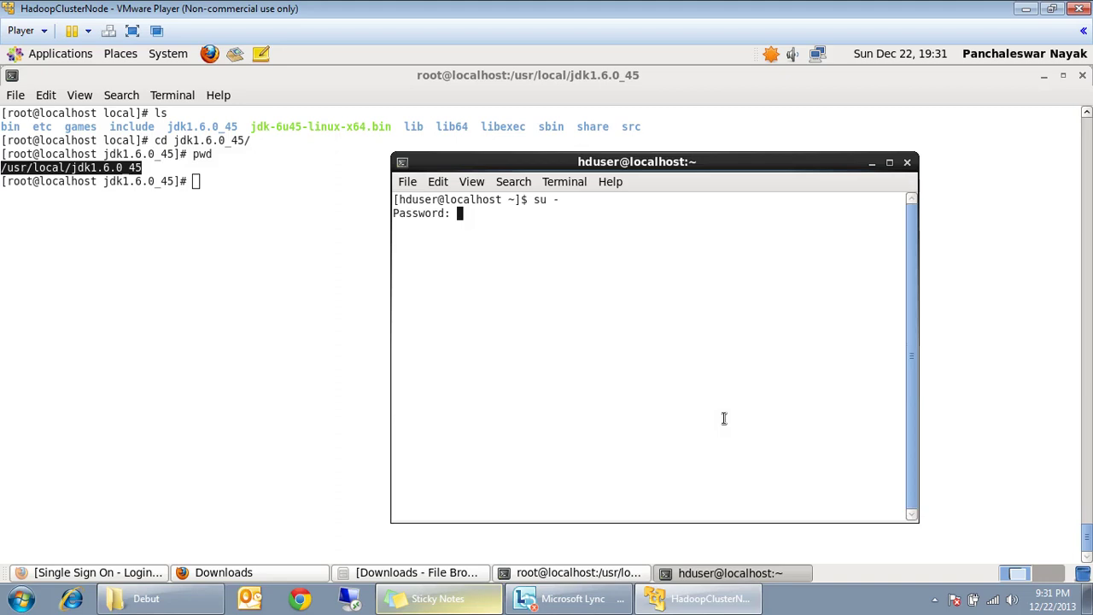
key("Return")
type("pwd")
key("Return")
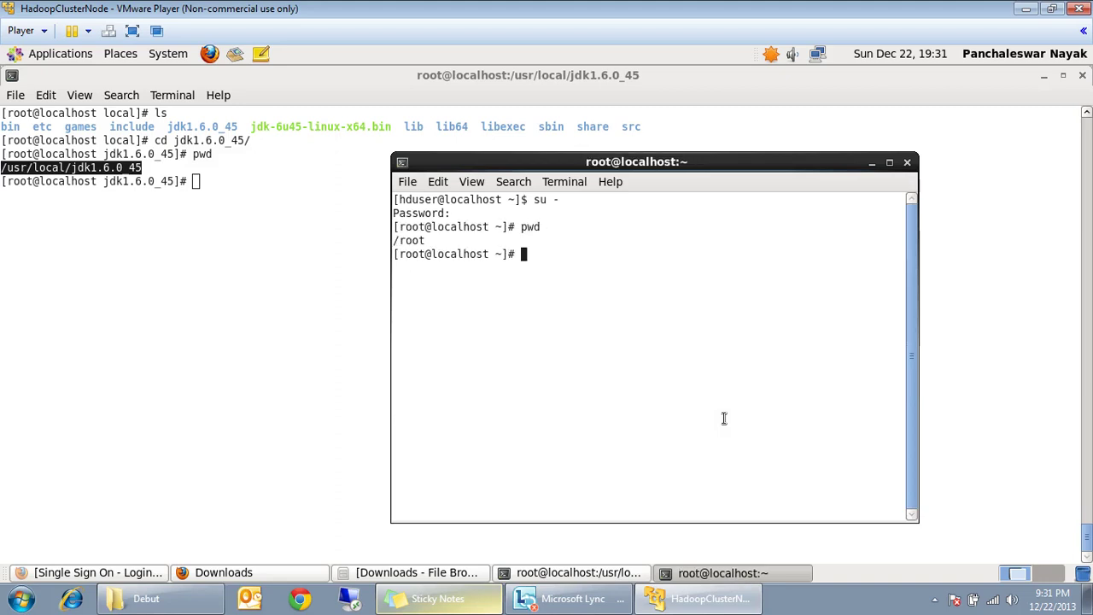
Step: Change into /etc/ and open the profile file in vi
type("cd /etc/p")
key("BackSpace")
key("Return")
type("vi ")
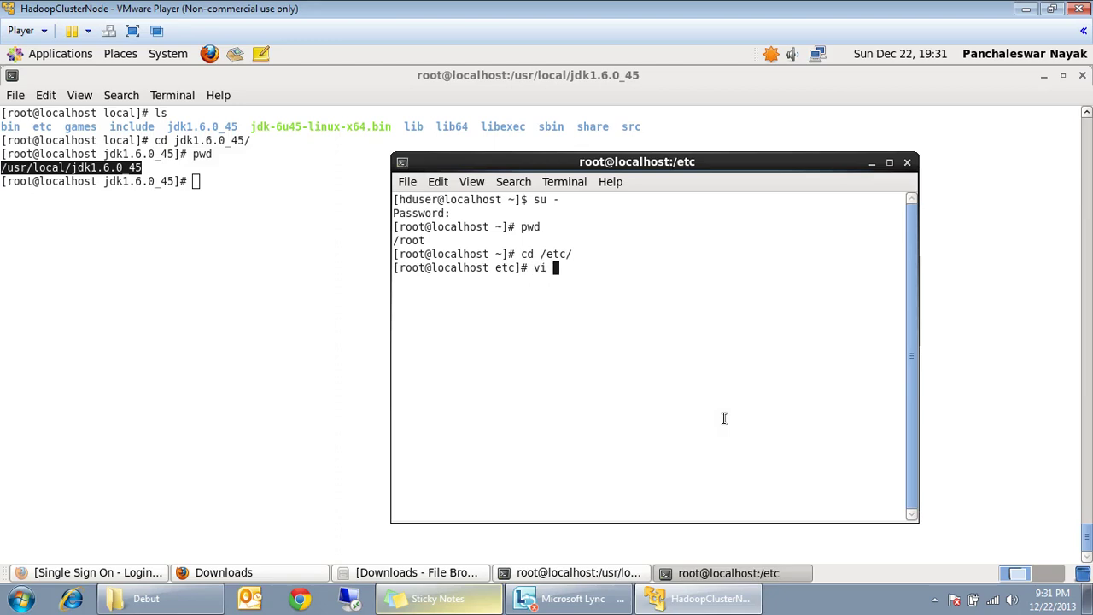
type("pro")
key("Tab")
key("Tab")
key("Tab")
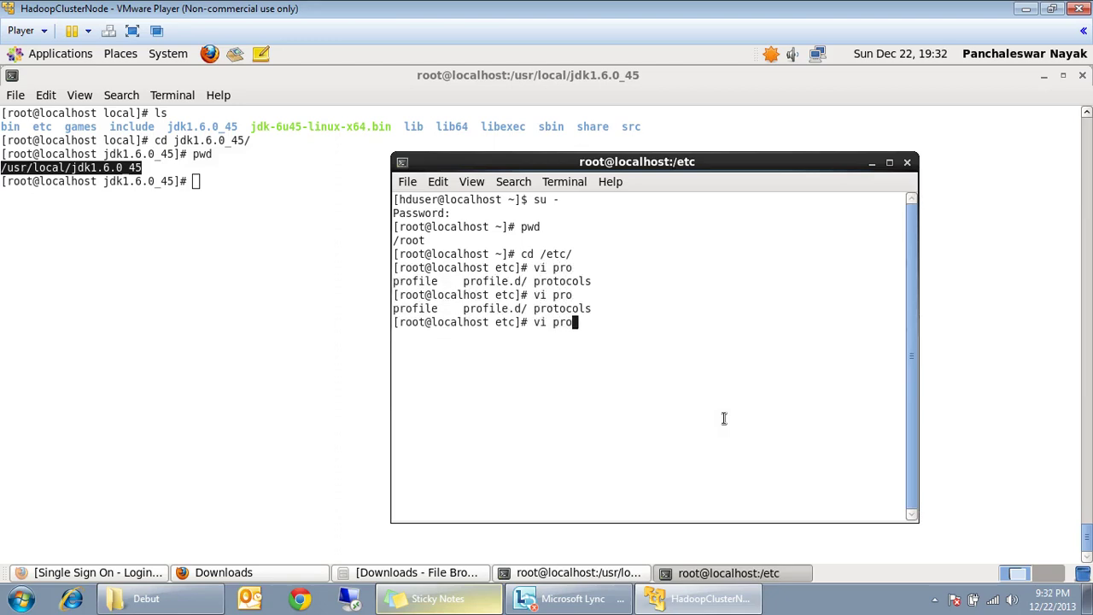
type("file")
key("Return")
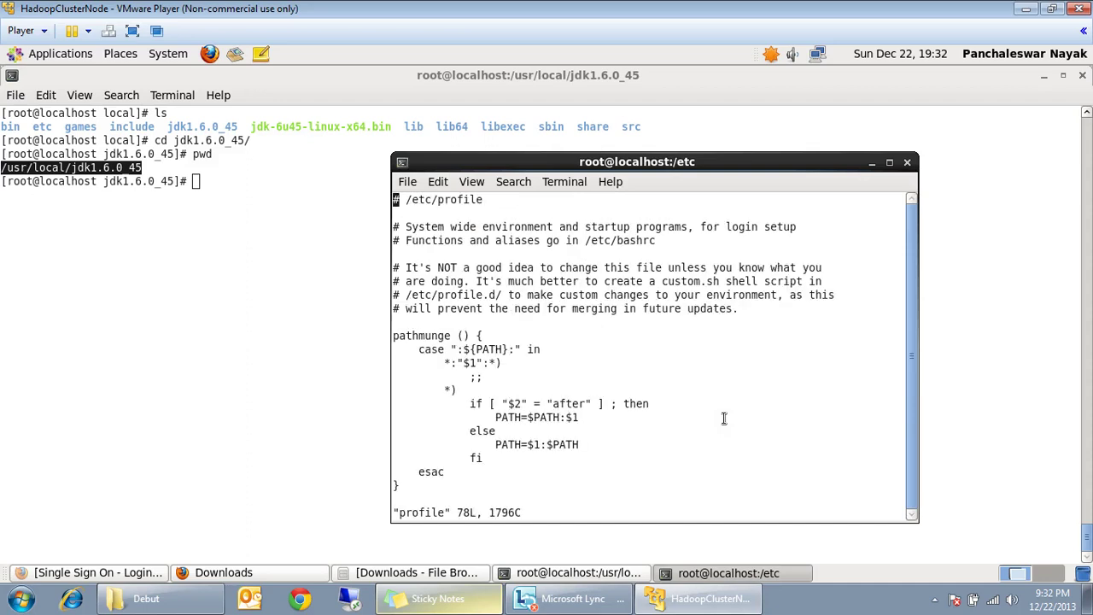
Step: Look through the whole /etc/profile file for a suitable place to add the Java environment variables
key("Down")
key("Down")
key("Down")
key("Down")
key("Down")
key("Down")
key("Down")
key("Down")
key("Down")
key("Down")
key("Down")
key("Down")
key("Down")
key("Down")
key("Down")
key("Down")
key("Down")
key("Down")
key("Down")
key("Down")
key("Down")
key("Down")
key("Down")
key("Down")
key("Down")
key("Down")
key("Down")
key("Down")
key("Down")
key("Down")
key("Down")
key("Down")
key("Down")
key("Down")
key("Down")
key("Down")
key("Down")
key("Down")
key("Down")
key("Down")
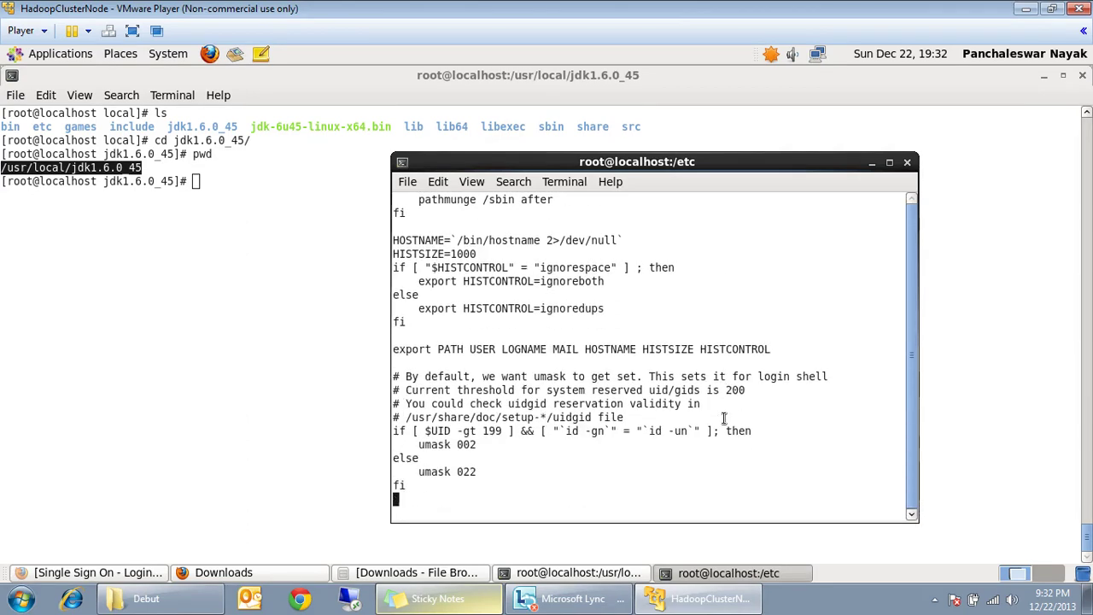
key("Up")
key("Up")
key("Up")
key("Up")
key("Up")
key("Up")
key("Up")
key("Up")
key("Up")
key("Up")
key("Up")
key("Up")
key("Up")
key("Up")
key("Up")
key("Up")
key("Up")
key("Up")
key("Up")
key("Up")
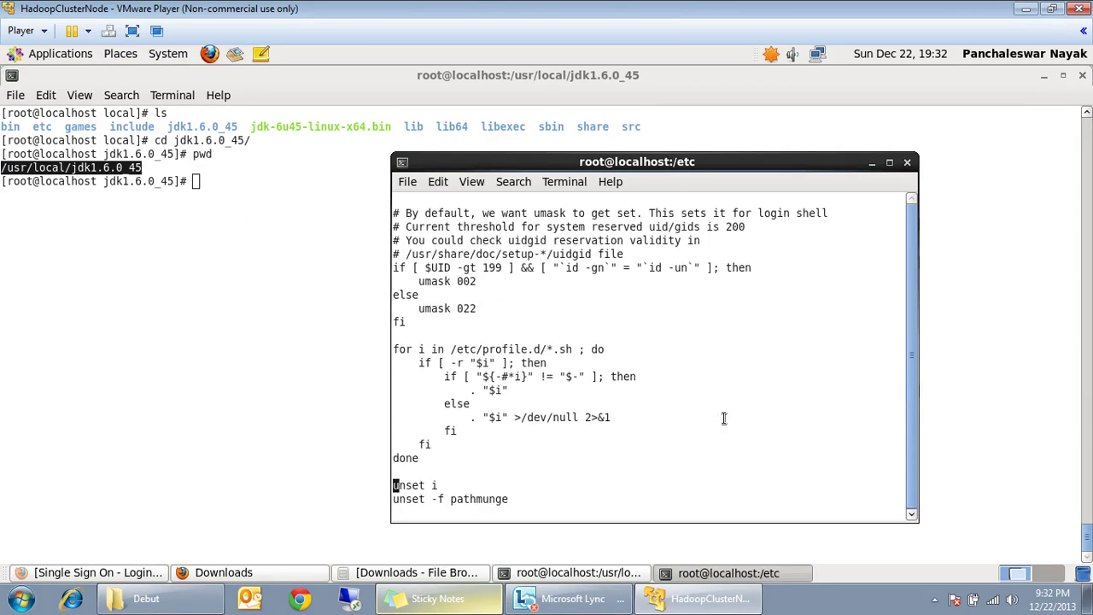
key("Up")
key("Up")
key("Up")
key("Up")
key("Up")
key("Up")
key("Up")
key("Up")
key("Up")
key("Up")
key("Up")
key("Up")
key("Up")
key("Up")
key("Up")
key("Up")
key("Up")
key("Up")
key("Up")
key("Up")
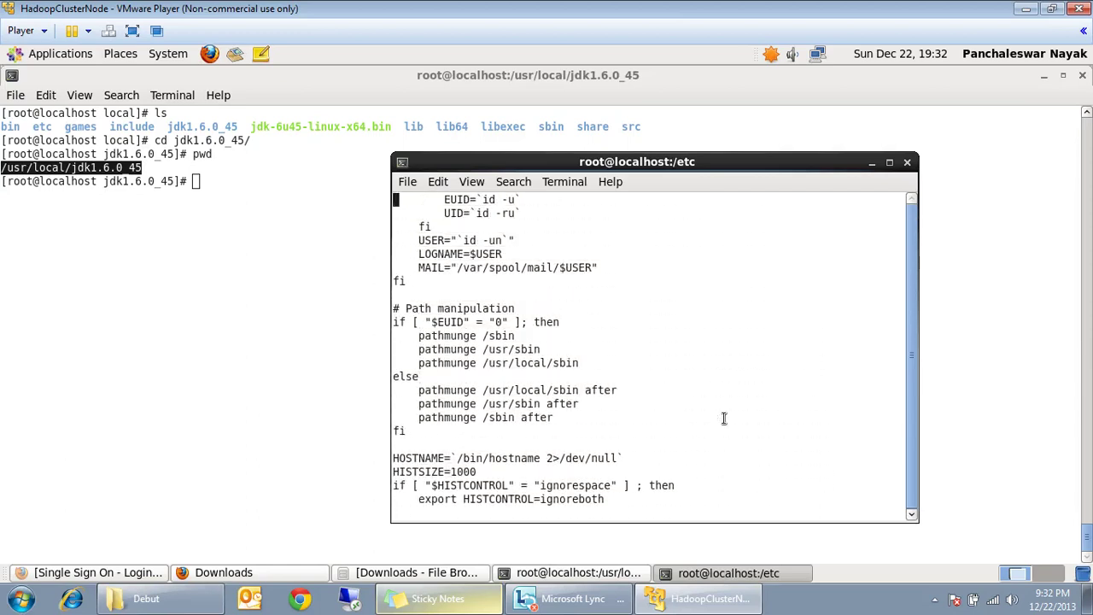
Step: Insert the line export JAVA_HOME=/usr/local/jdk1.6.0_45 above the pathmunge function, below the opening comments
key("Down")
key("Down")
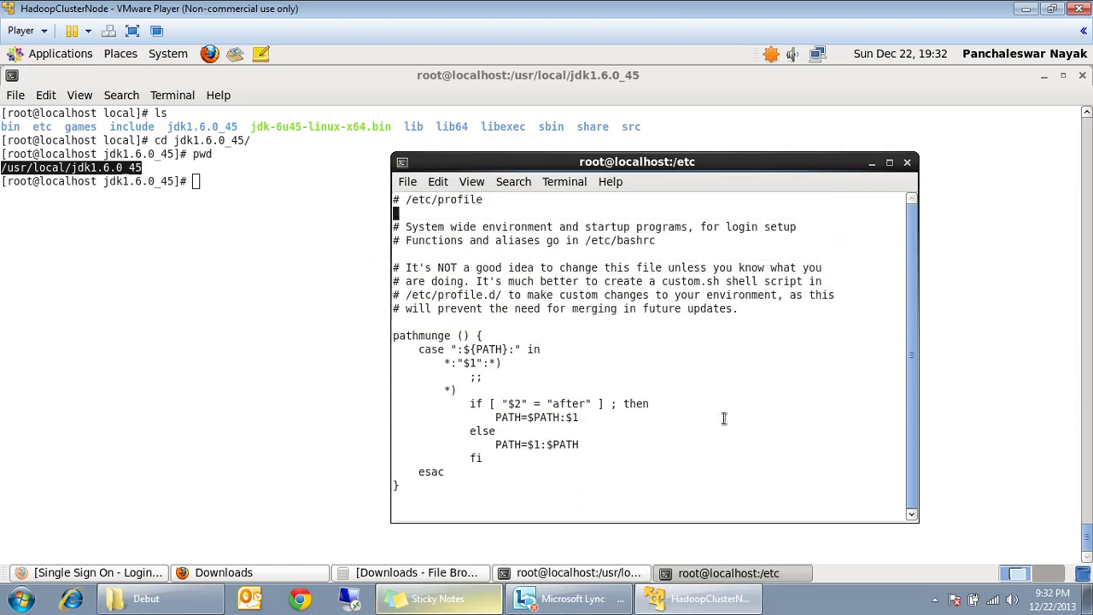
key("Down")
key("Down")
key("Down")
key("Down")
key("Down")
key("Down")
key("i")
key("Return")
type("export ")
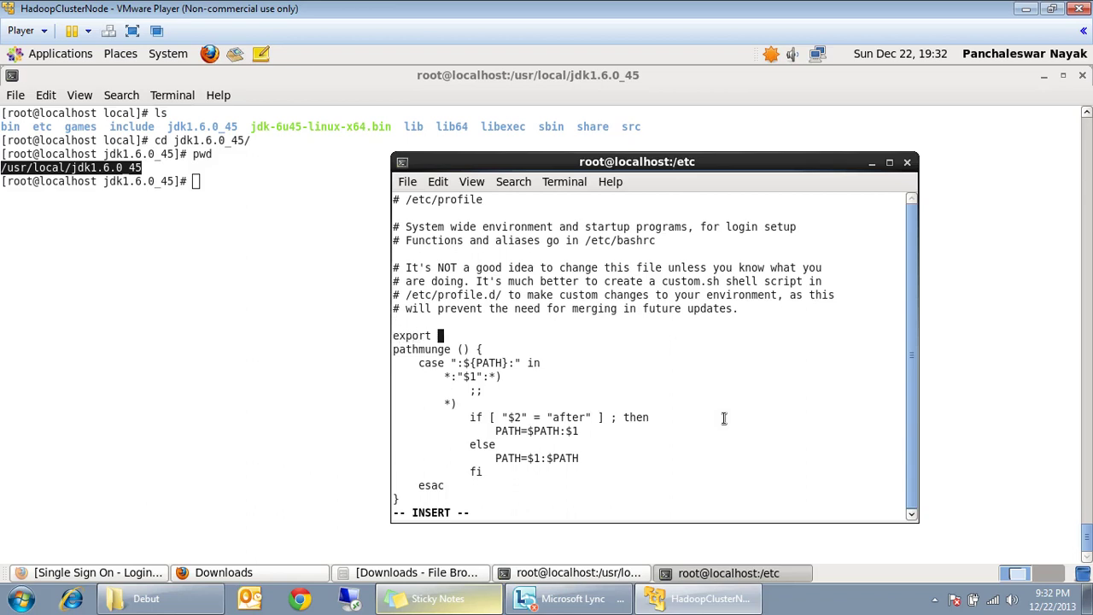
type("JAVA_HOME")
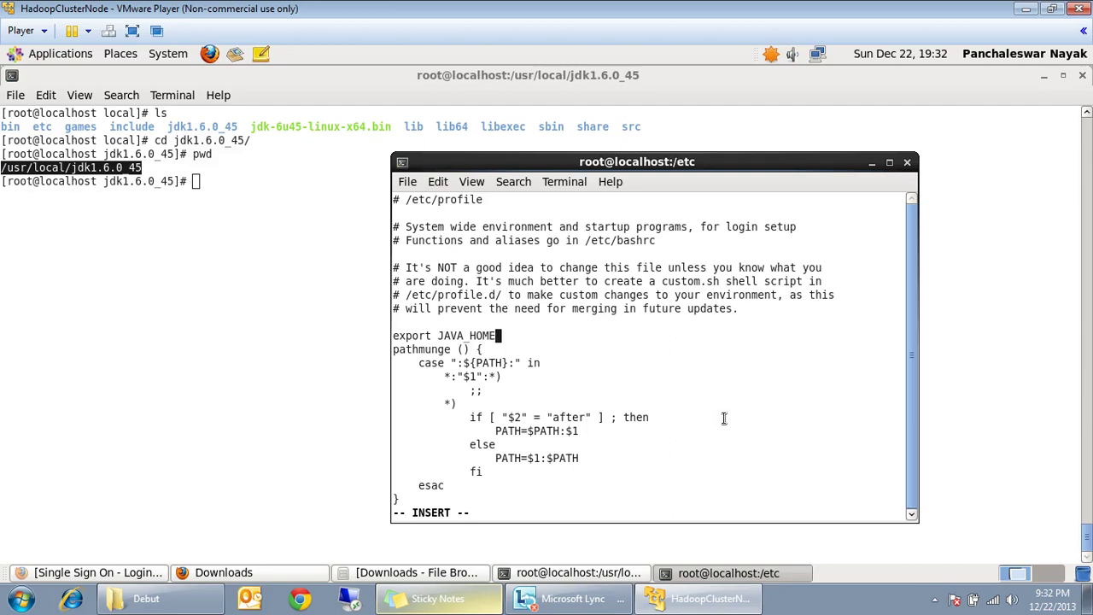
type("=/usr/local/jdk")
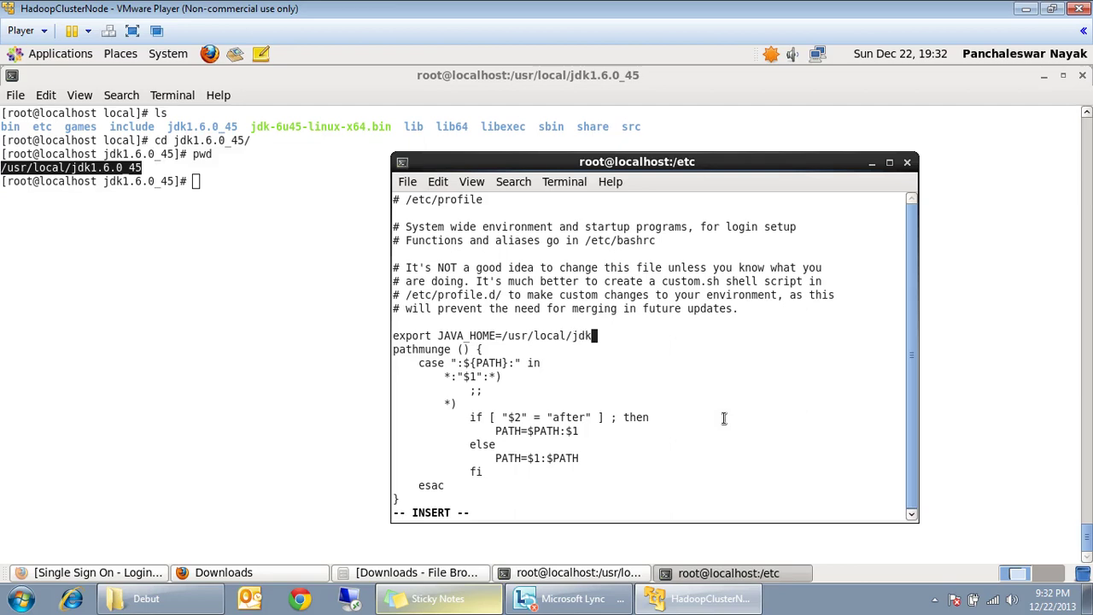
type("1.6.0_45")
key("Return")
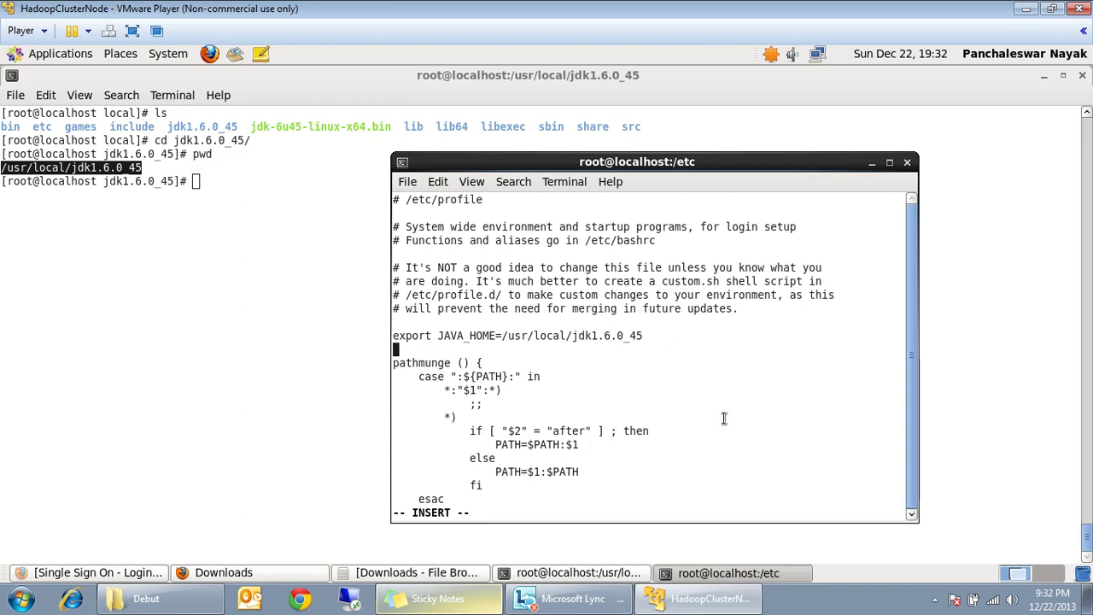
Step: Add the line export PATH=$PATH:$JAVA_HOME/bin below the JAVA_HOME export
type("export PATH")
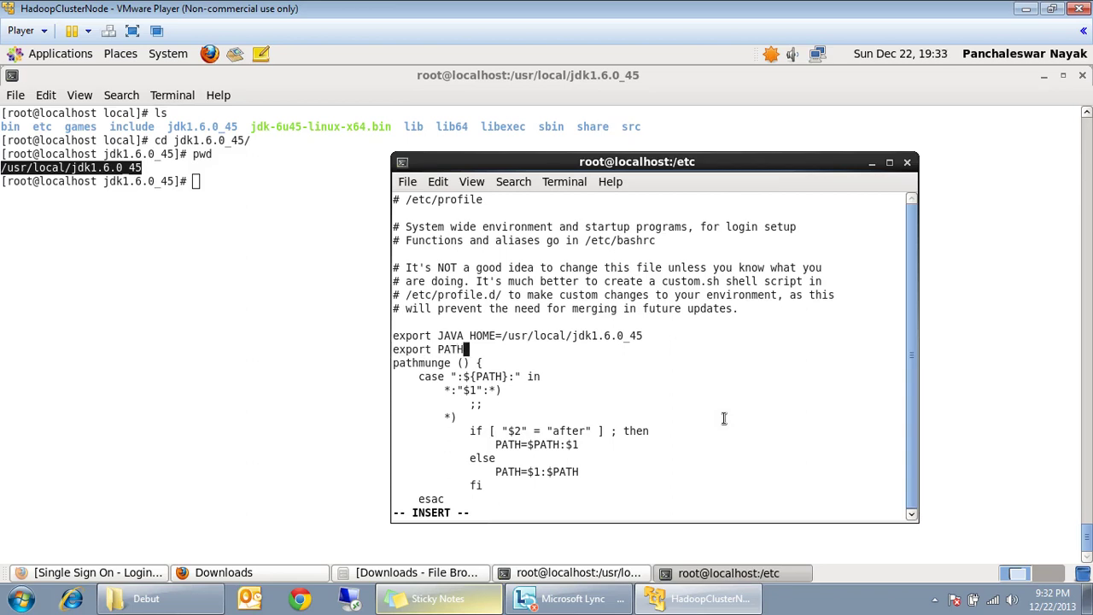
type("=$PATH:")
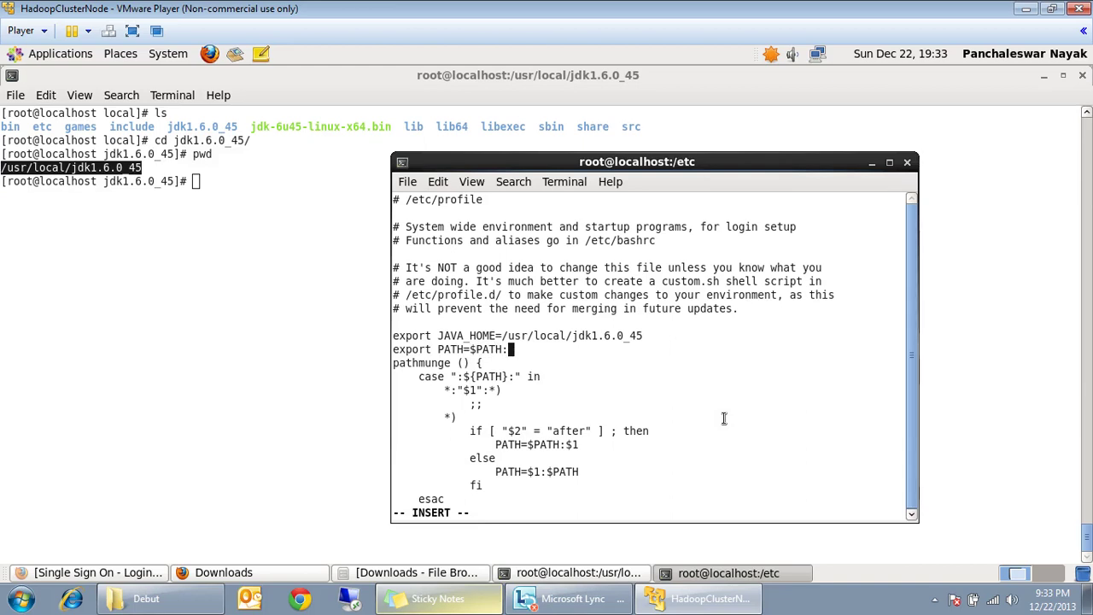
type("$JAVA_HOME/bin")
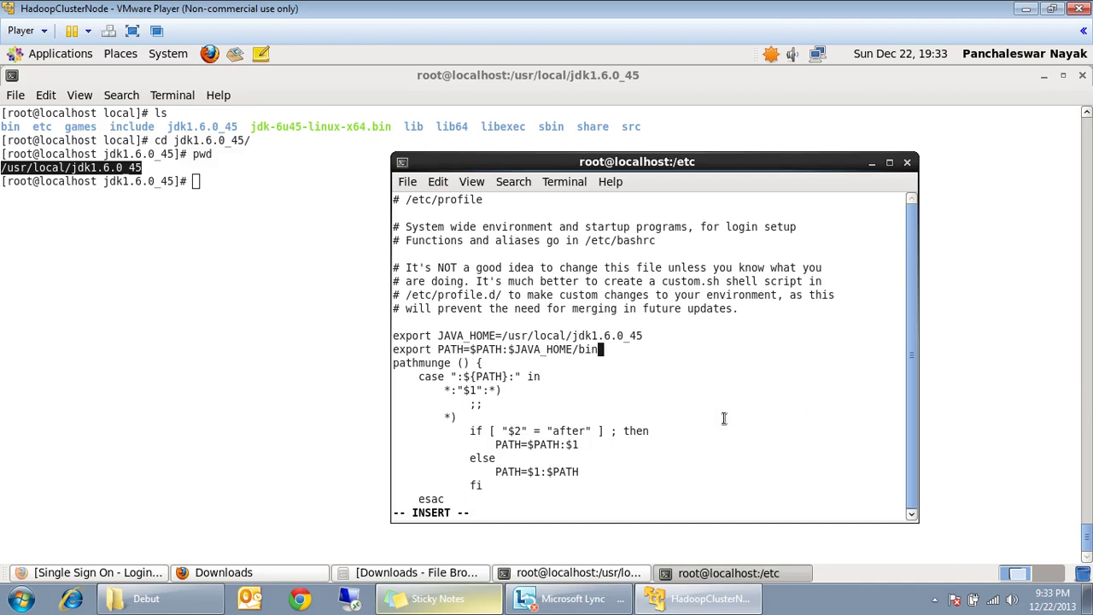
key("Return")
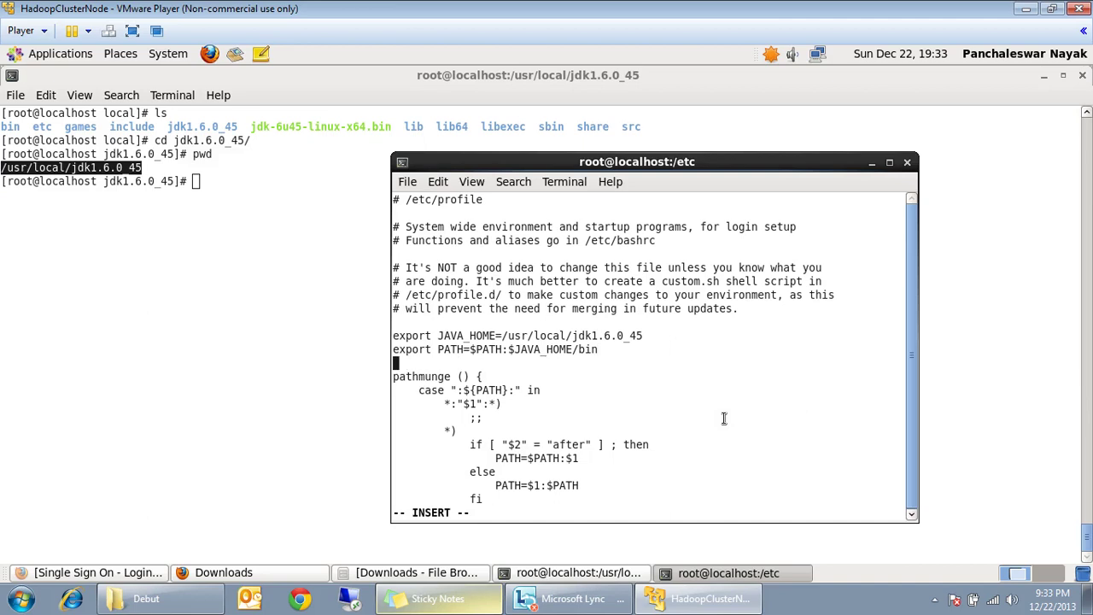
Step: Start a CLASSPATH line below the PATH export, reading export CLASSPATH=$CLASSPATH:$JAVA_HOME/lib
type("export CLASSPA")
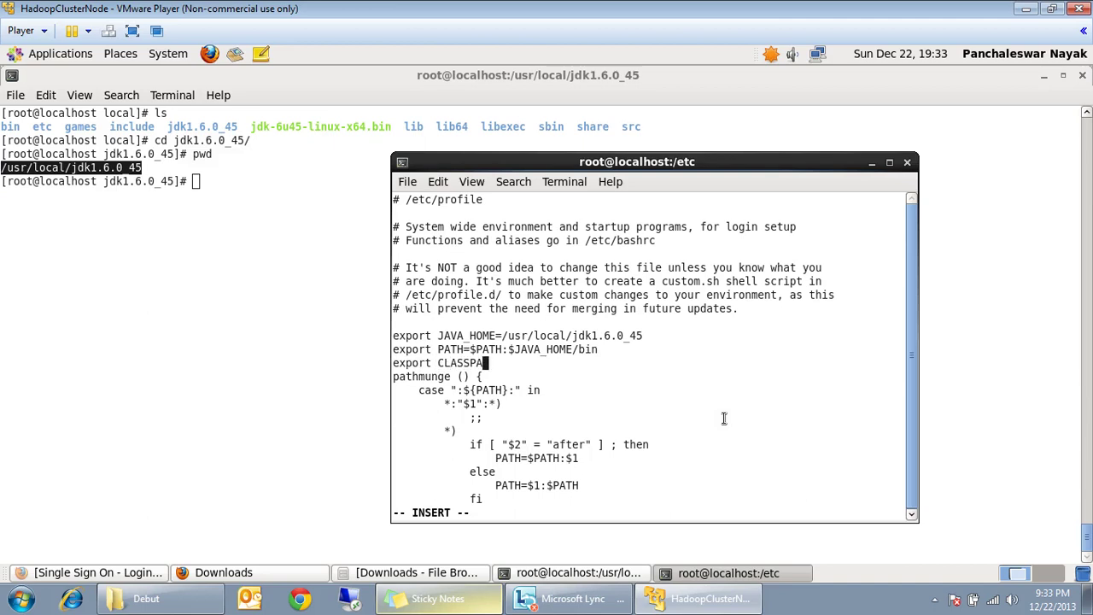
type("TH=$CLASSPATH")
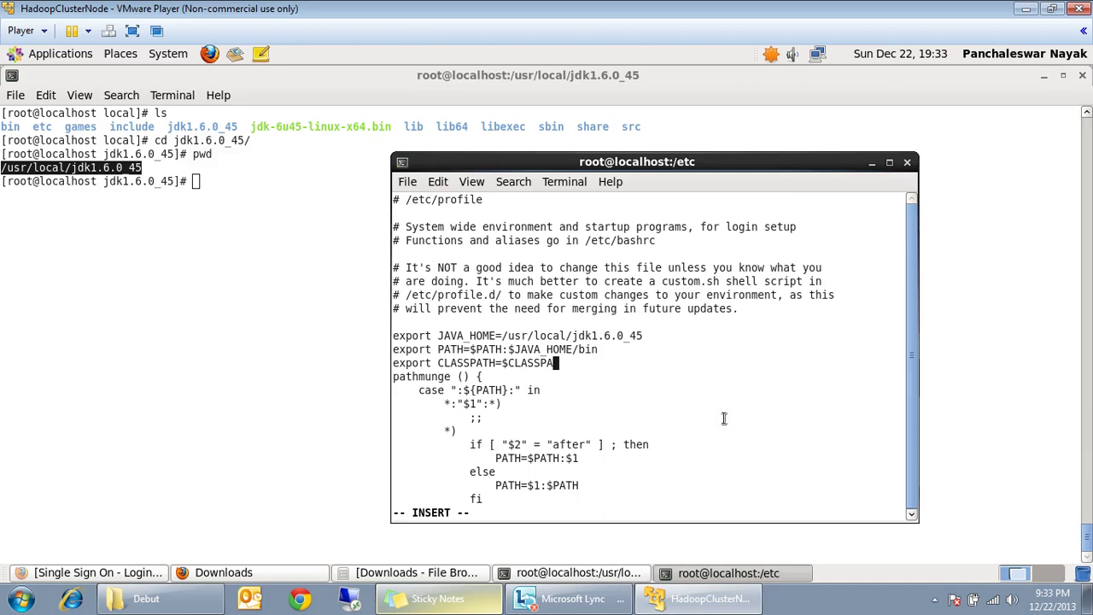
type("=")
key("BackSpace")
type(":/")
key("BackSpace")
type("$JAVA_HOME")
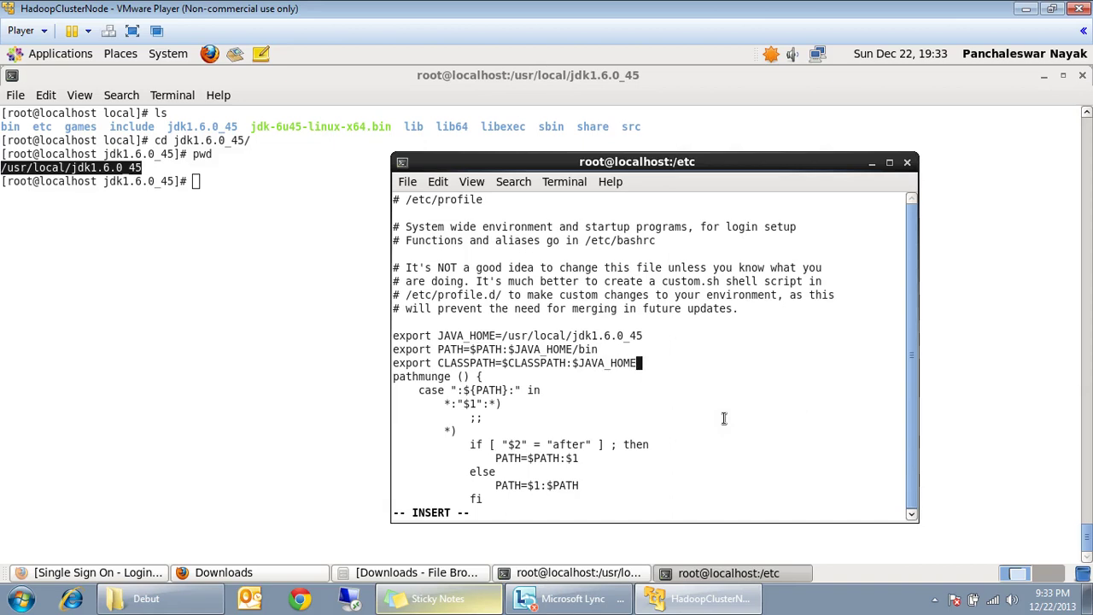
type("/lib")
Step: In the first terminal, change into the JDK's lib directory, list its contents and check the names tools.jar and dt.jar
left_click(204, 303)
type("cd lib")
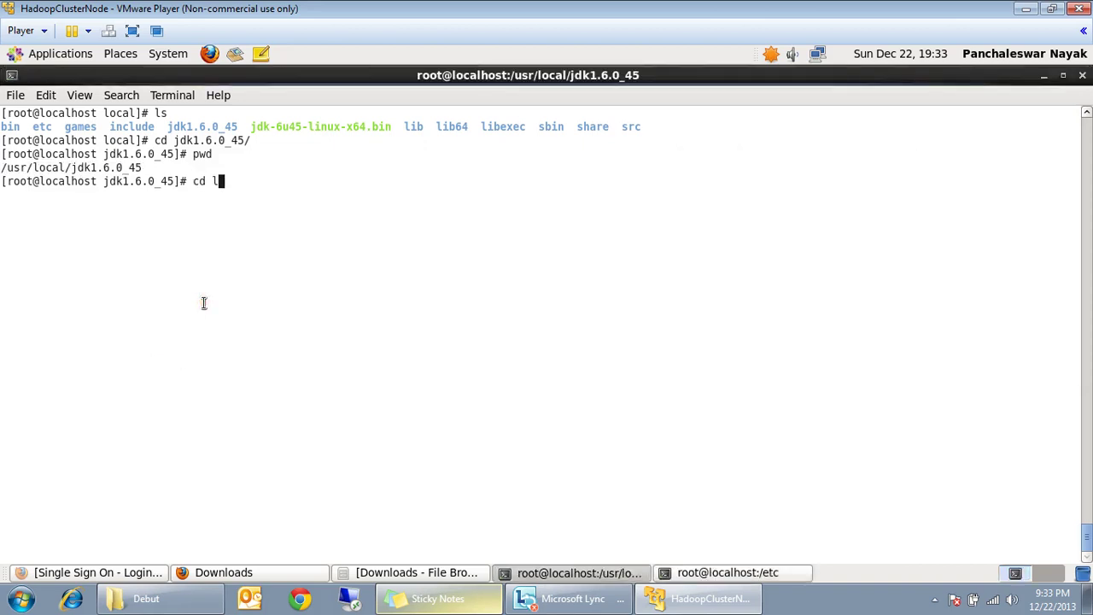
key("Return")
type("ls")
key("Return")
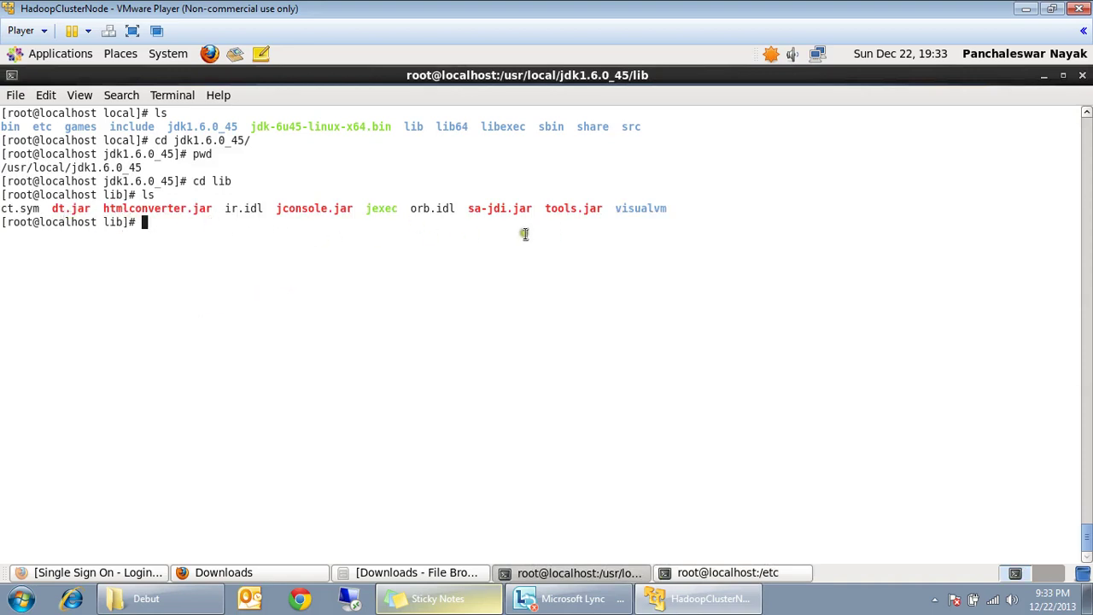
double_click(581, 210)
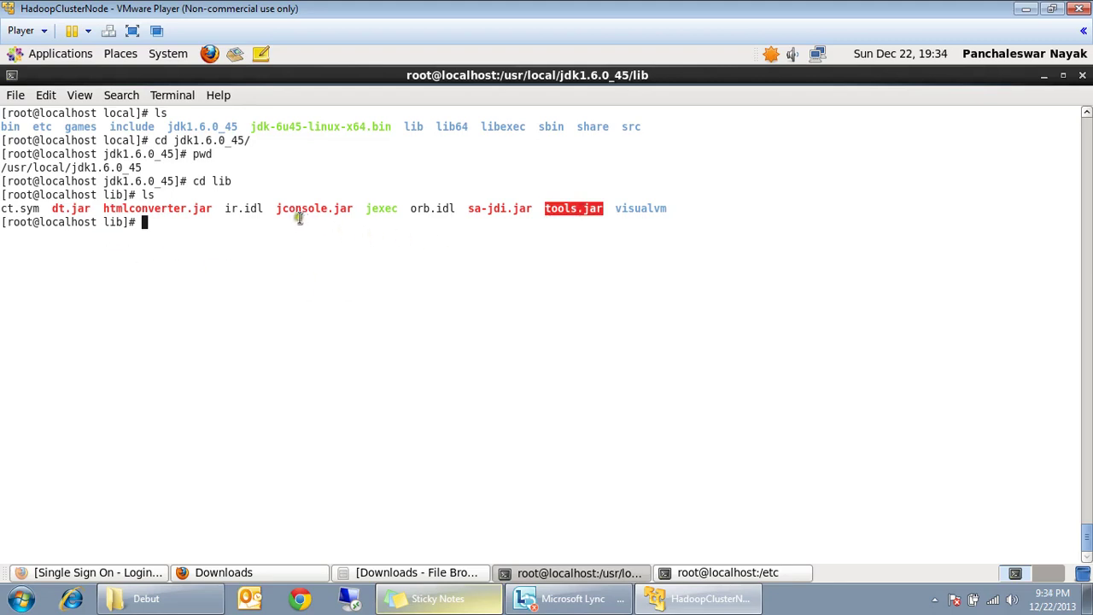
double_click(68, 209)
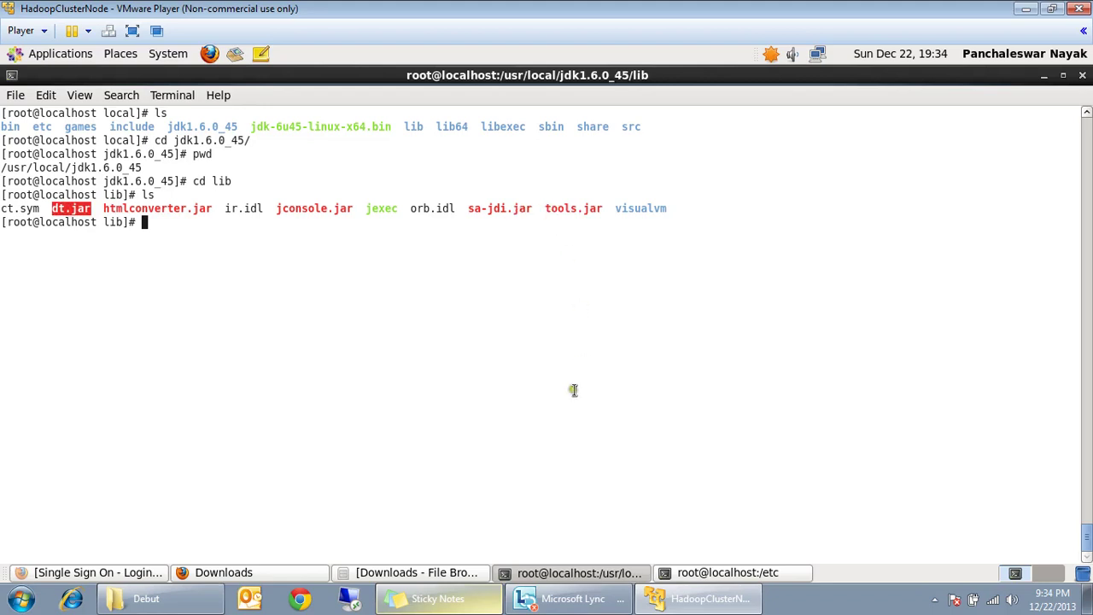
Step: Back in vi, complete the CLASSPATH line by appending /dt.jar:$JAVA_HOME/lib/tools.jar and end it with a new line
left_click(706, 584)
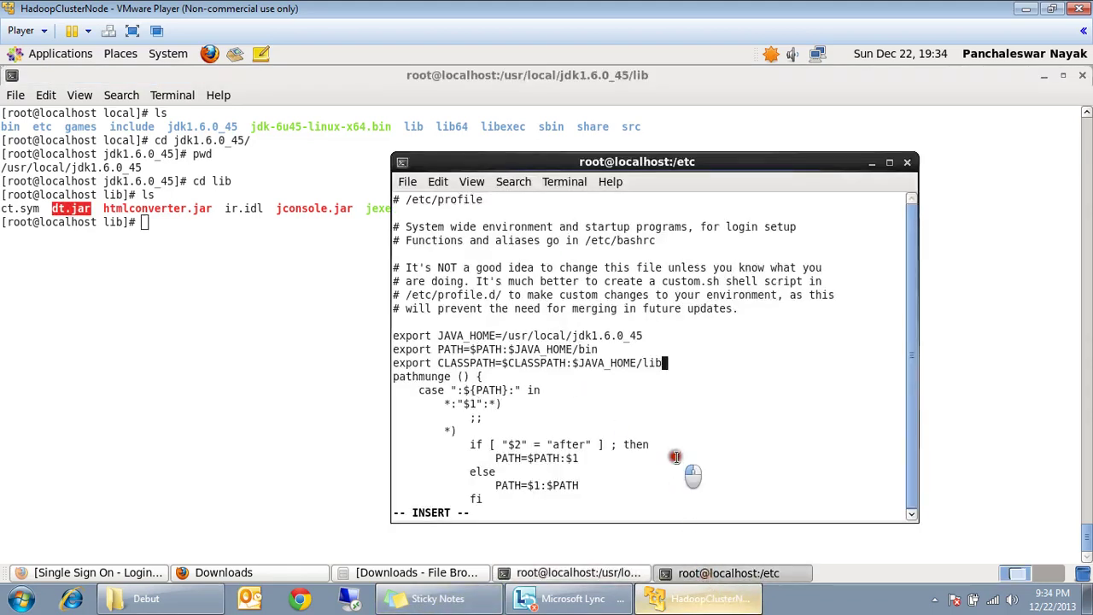
type("/dt.jar:$CLA")
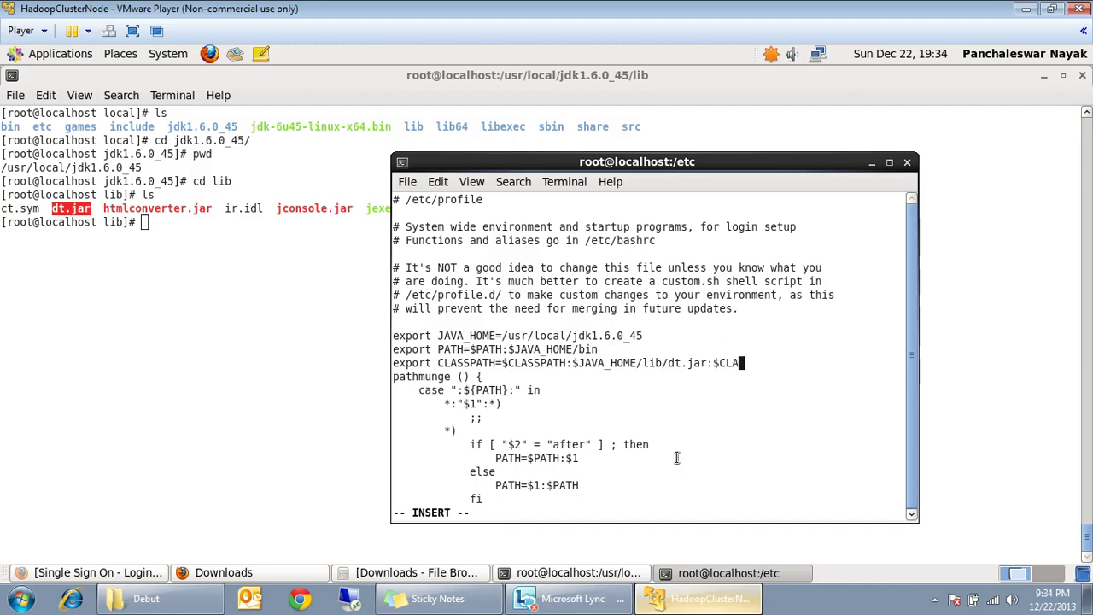
key("BackSpace")
key("BackSpace")
key("BackSpace")
type("JAVA_HOME")
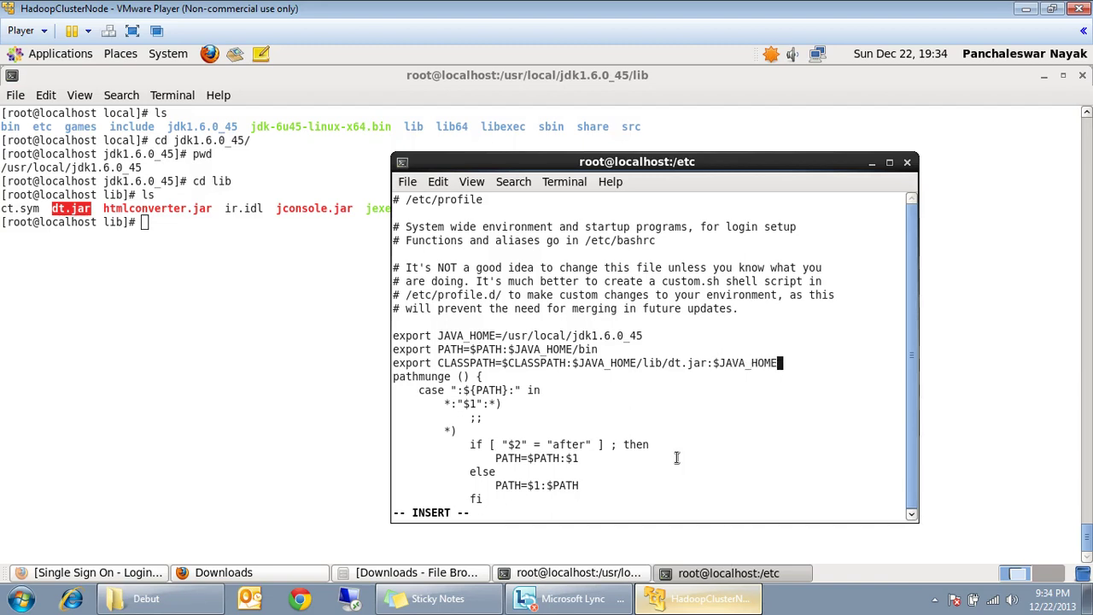
type("/lib/tools.jar")
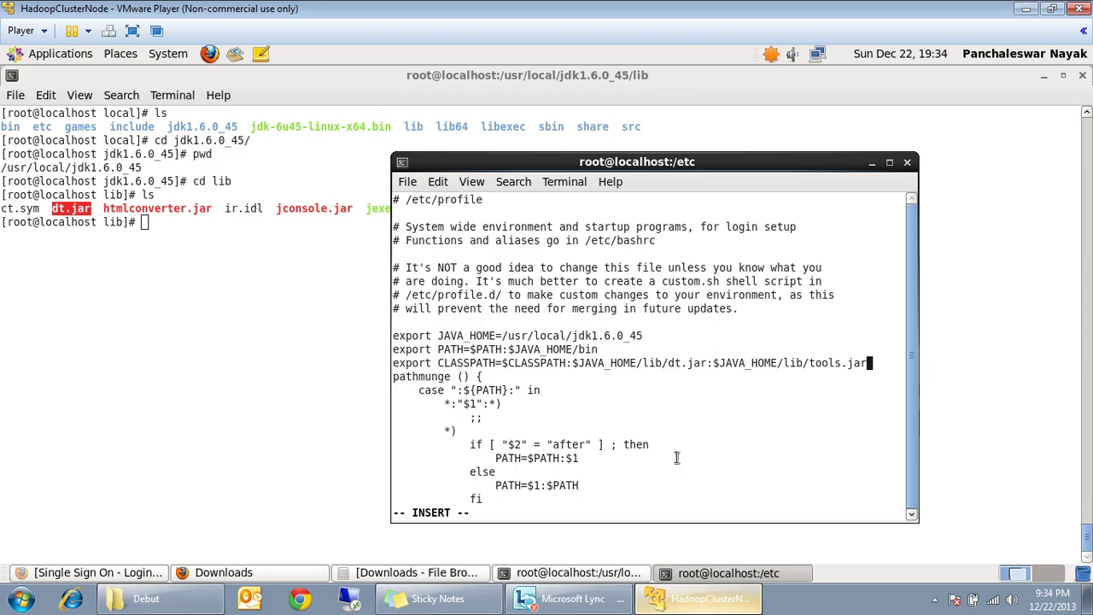
key("Return")
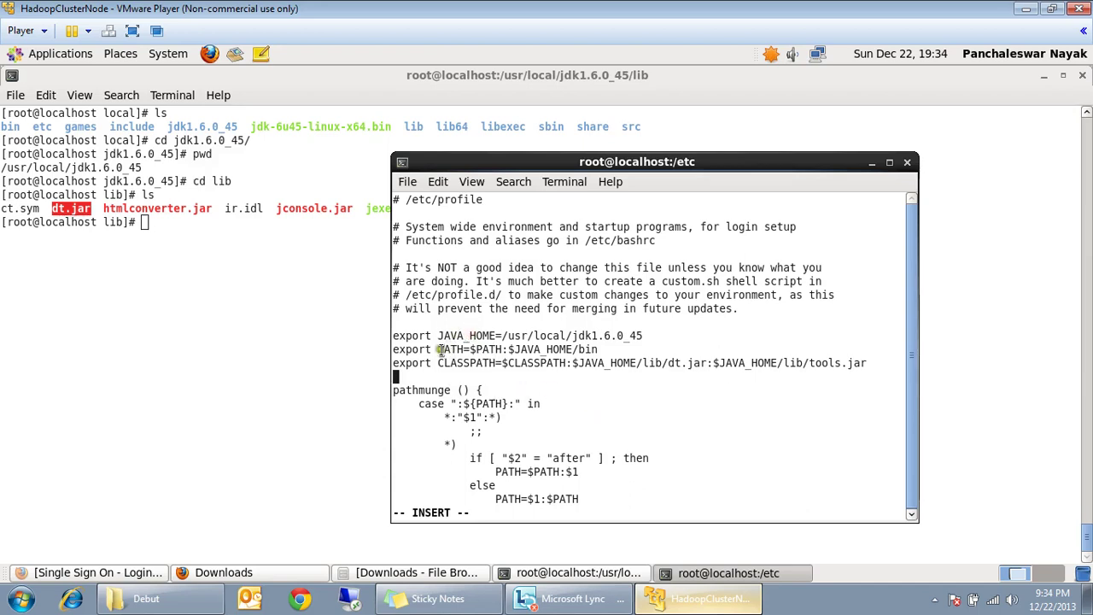
Step: Review the PATH and CLASSPATH definitions in /etc/profile by highlighting them, and clear the selection
left_click_drag(439, 350, 601, 352)
left_click(470, 362)
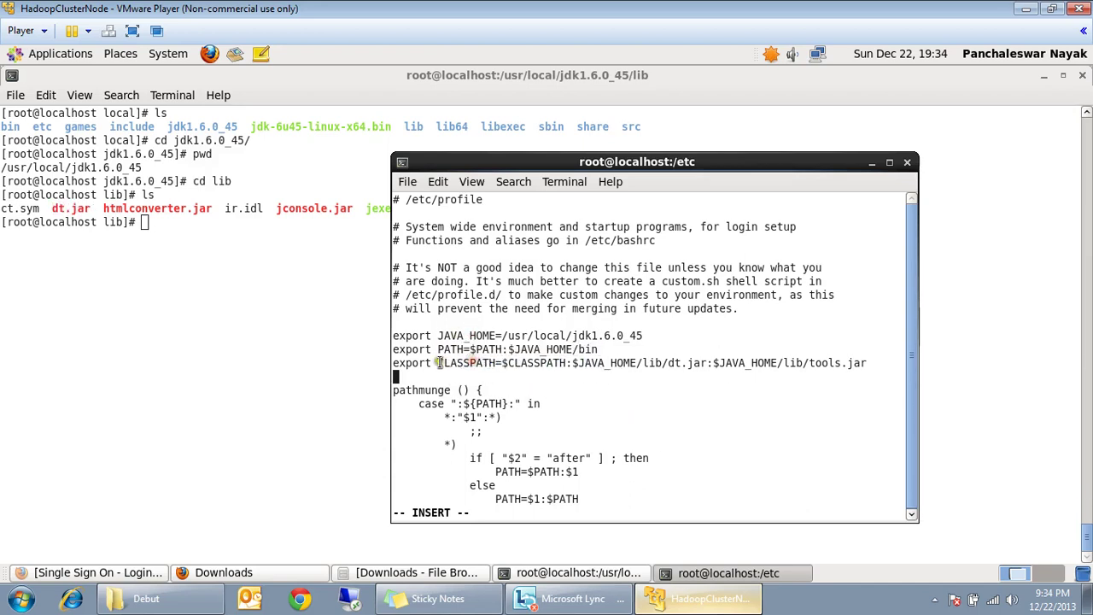
left_click_drag(438, 362, 867, 362)
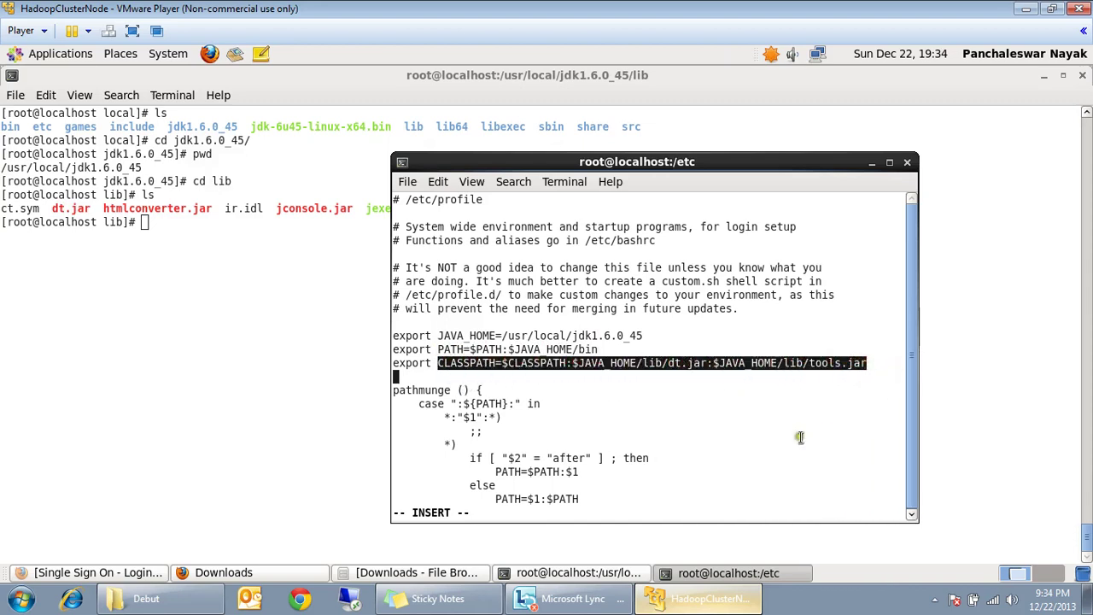
left_click(610, 383)
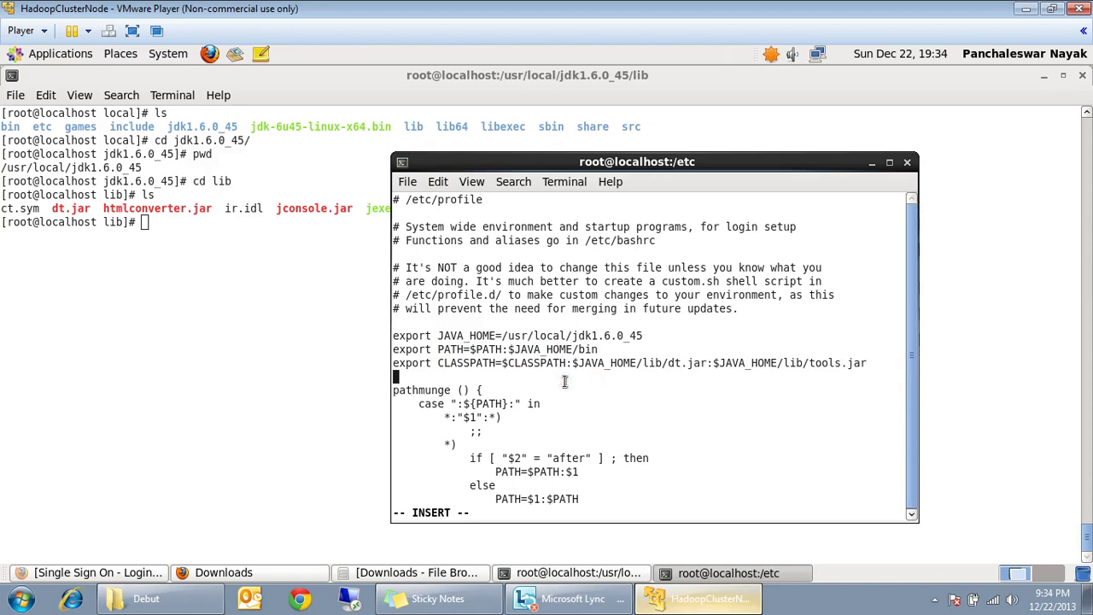
Step: Save the edited /etc/profile, quit vi and clear the terminal
key("Escape")
type(":wq")
key("Return")
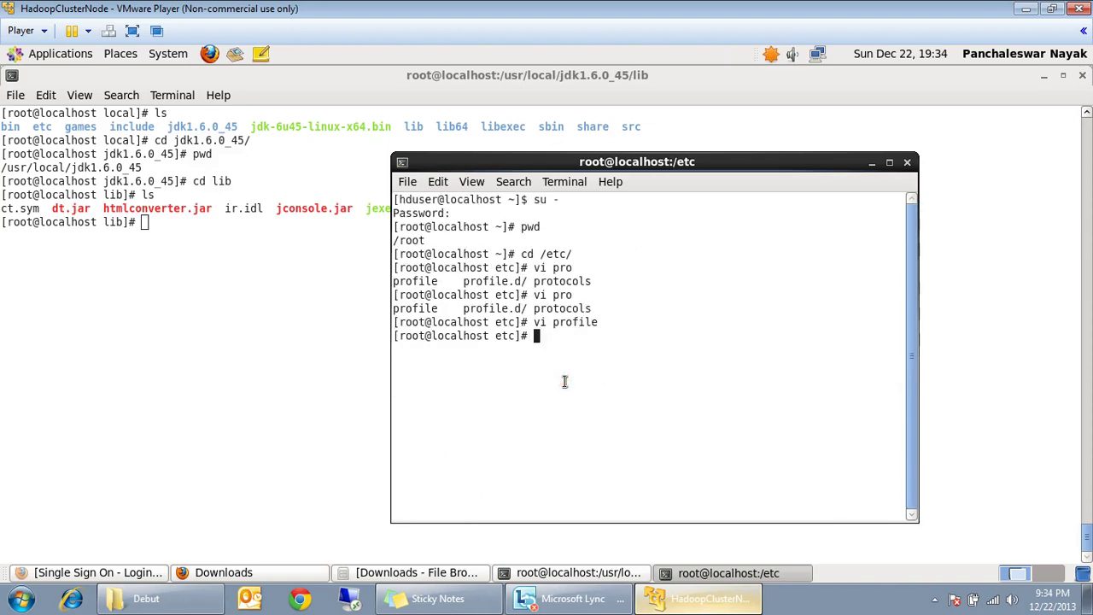
type("clear")
key("Return")
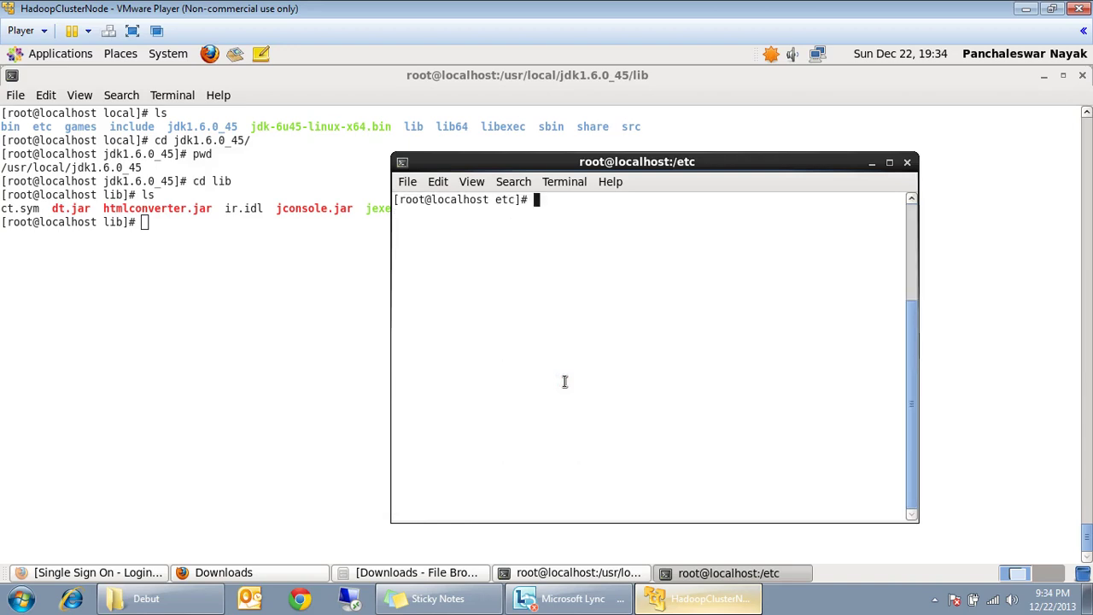
Step: Keep the second terminal open at the close prompt, exit its root shell, and exit the hduser shell to close it
left_click(906, 162)
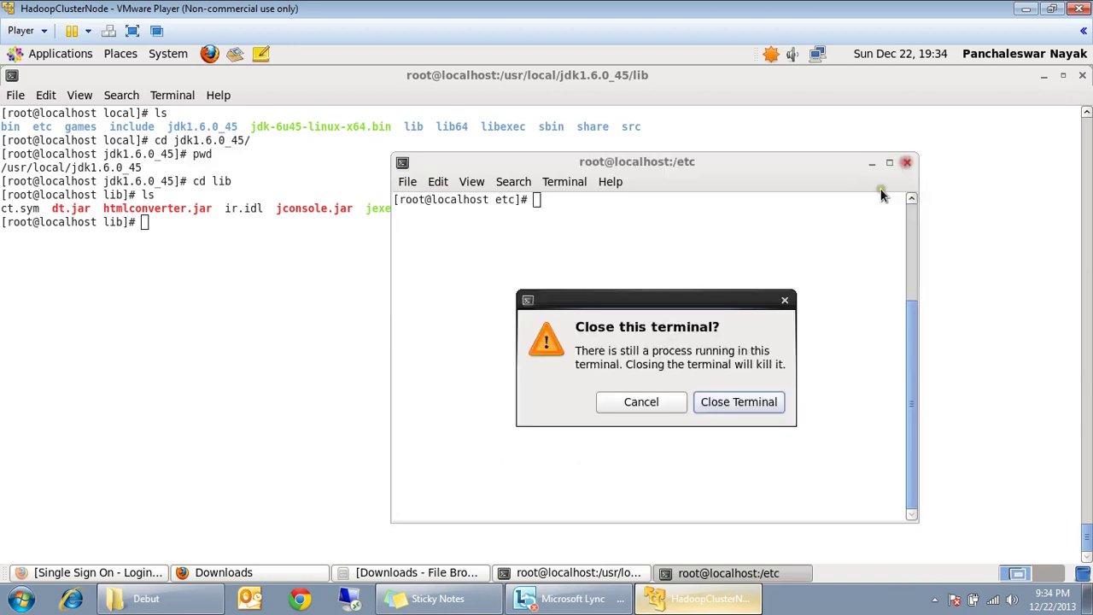
left_click(654, 401)
type("ex")
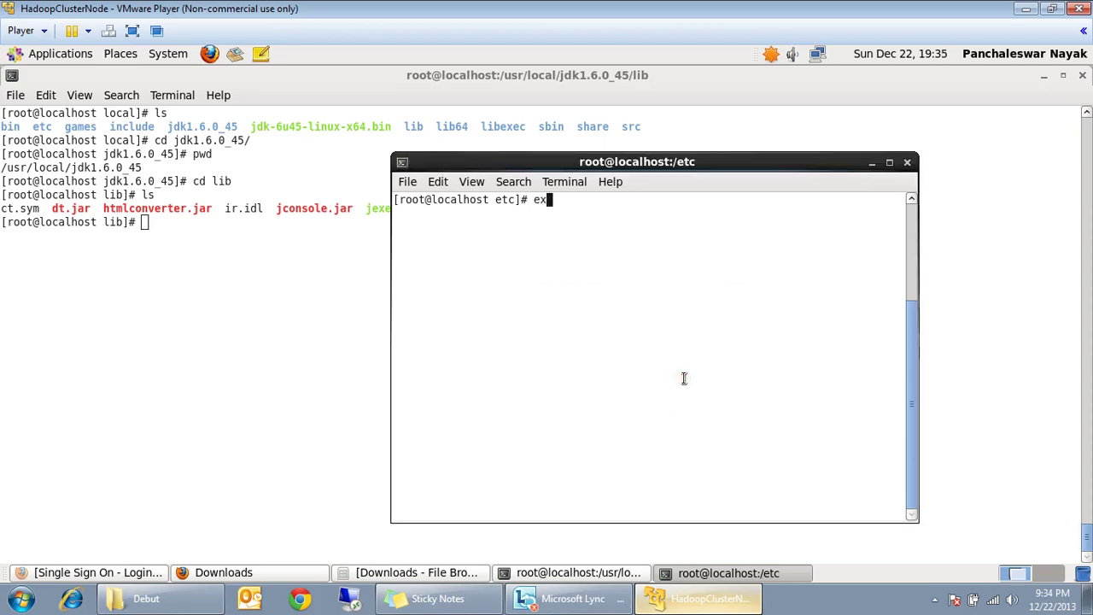
type("it")
key("Return")
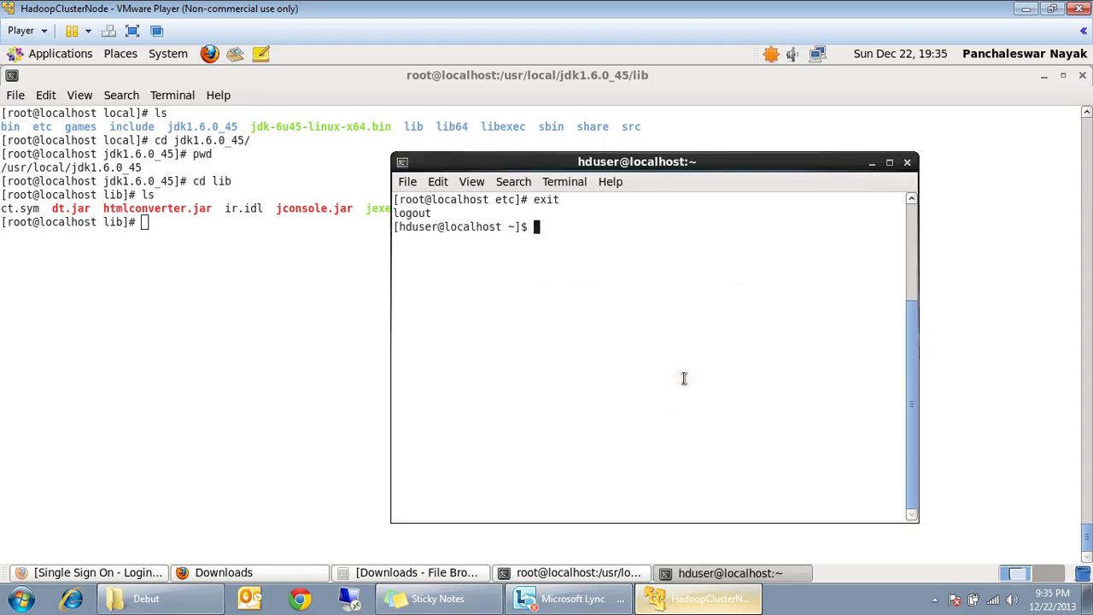
type("exit")
key("Return")
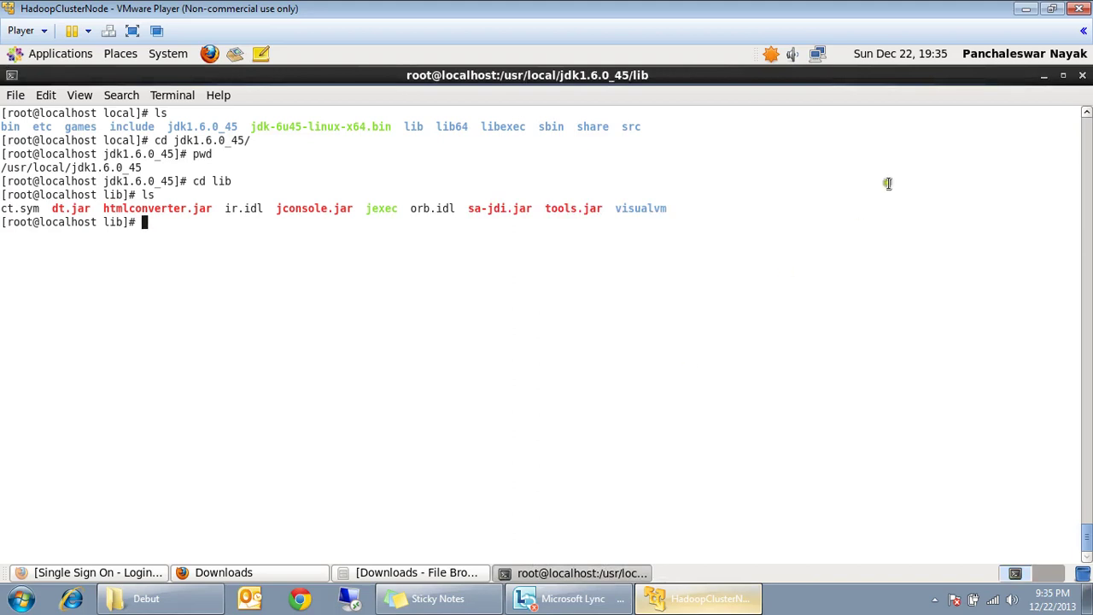
Step: Exit the root and hduser shells in the remaining terminal and close the browser's Downloads window
type("exit")
key("Return")
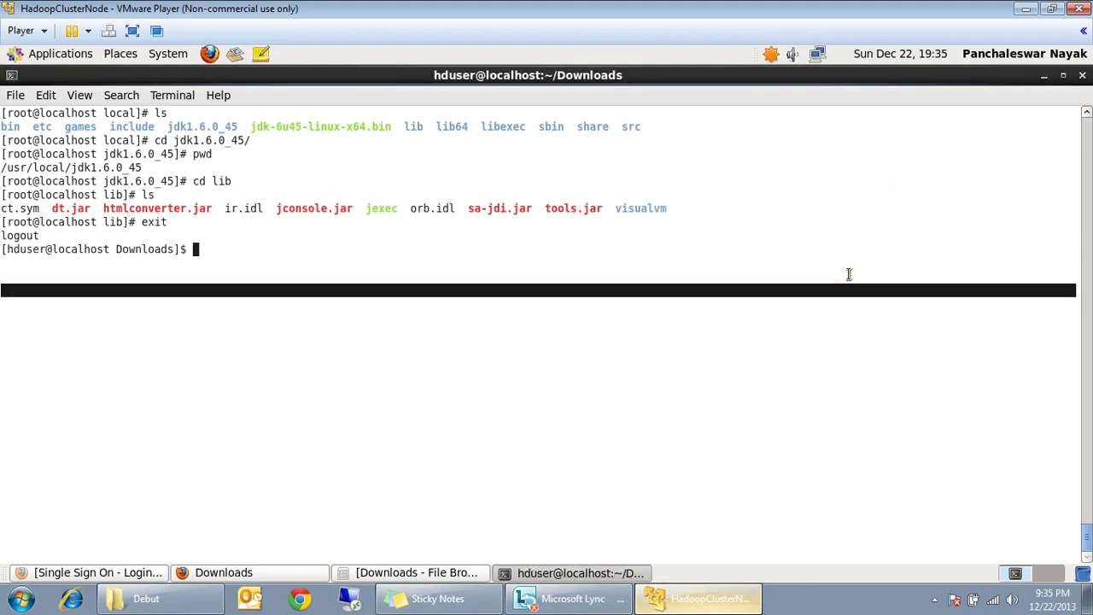
type("exit")
key("Return")
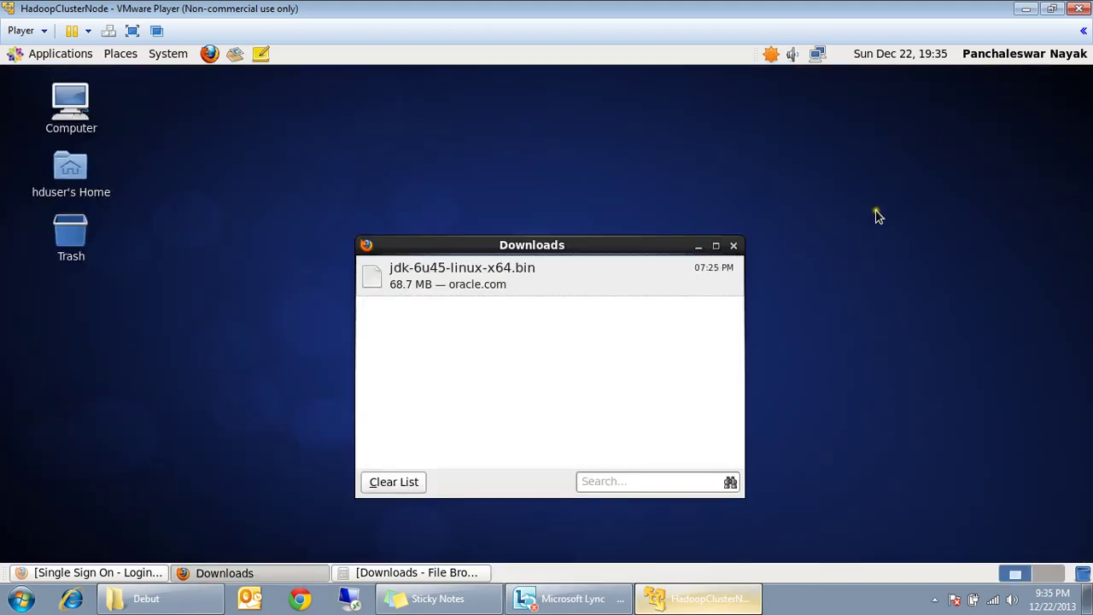
left_click(733, 246)
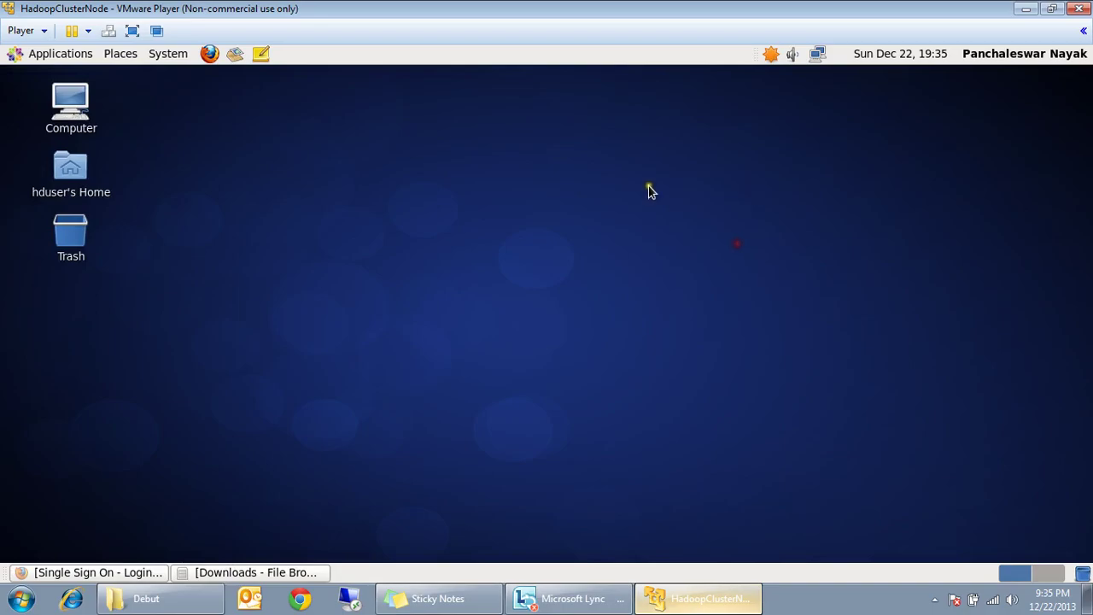
Step: Switch the virtual machine to full screen and log hduser out of the desktop session
left_click(133, 34)
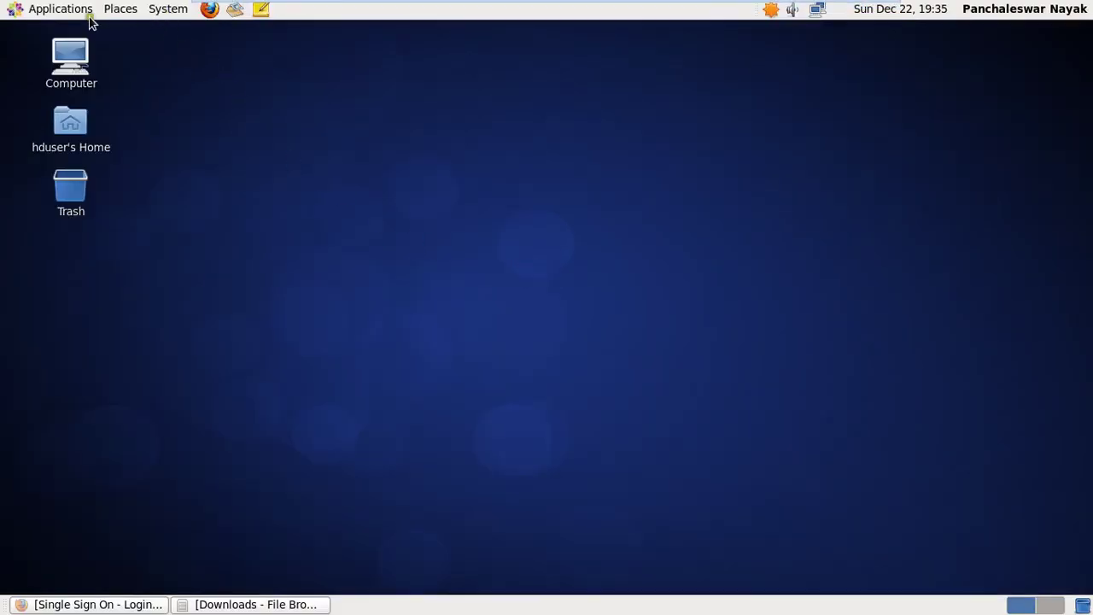
left_click(1037, 9)
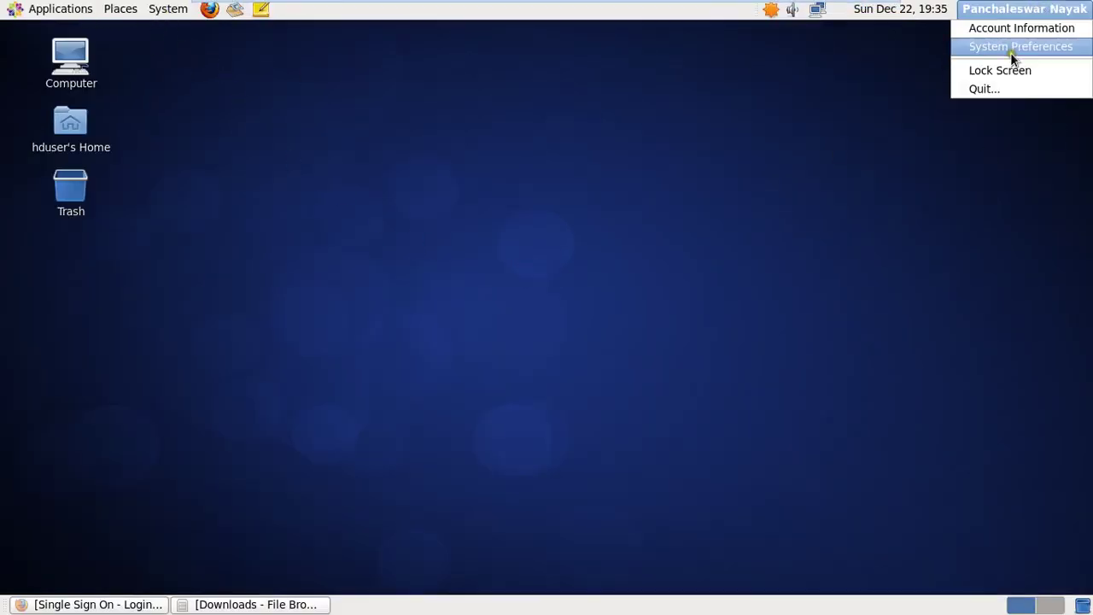
left_click(162, 8)
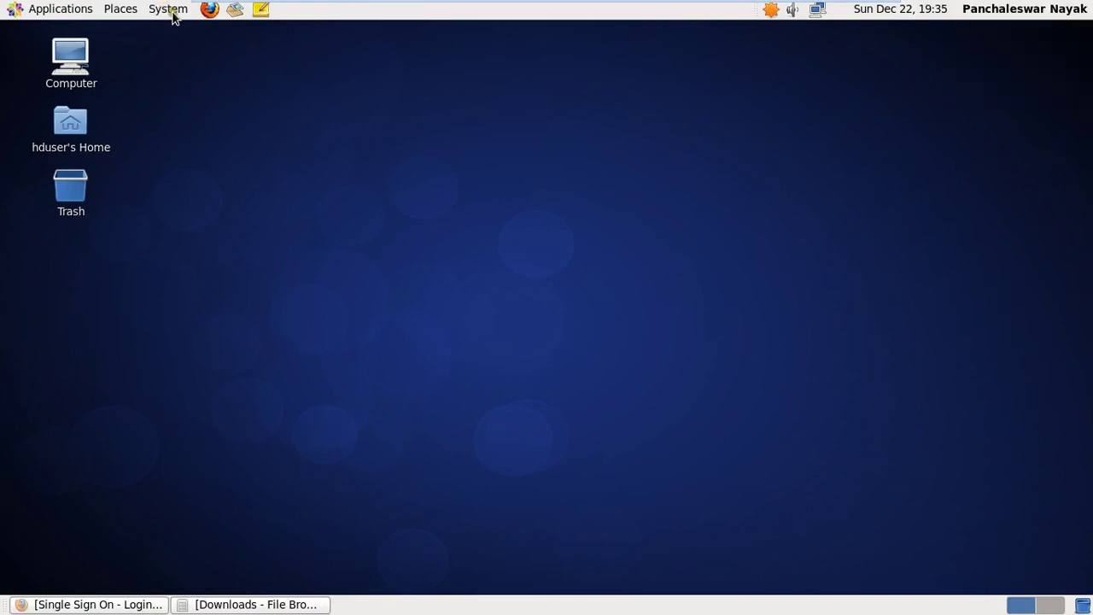
left_click(170, 12)
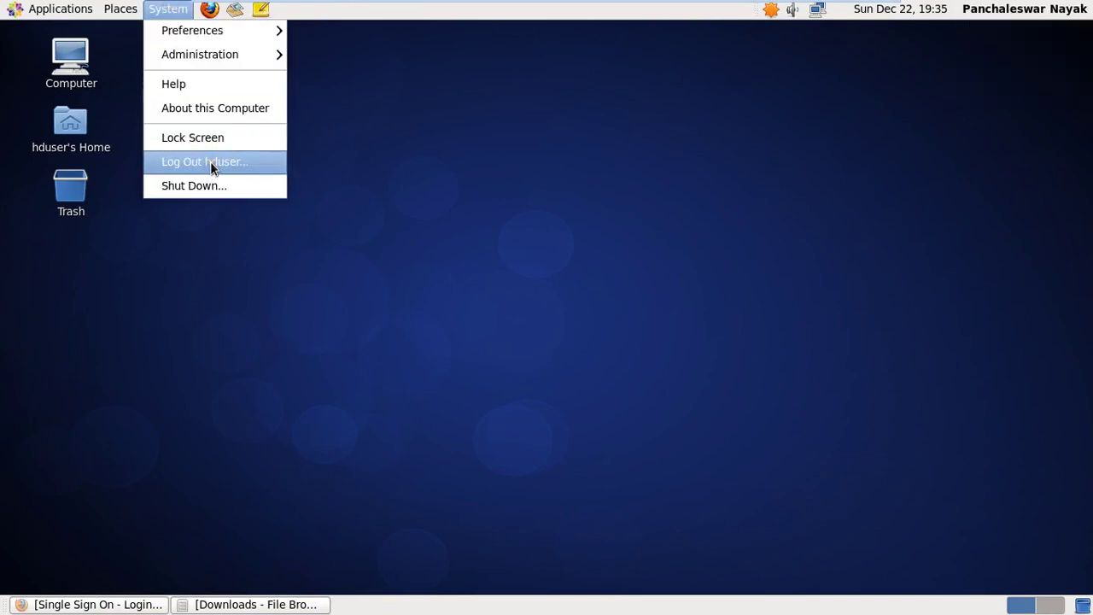
left_click(210, 161)
left_click(671, 366)
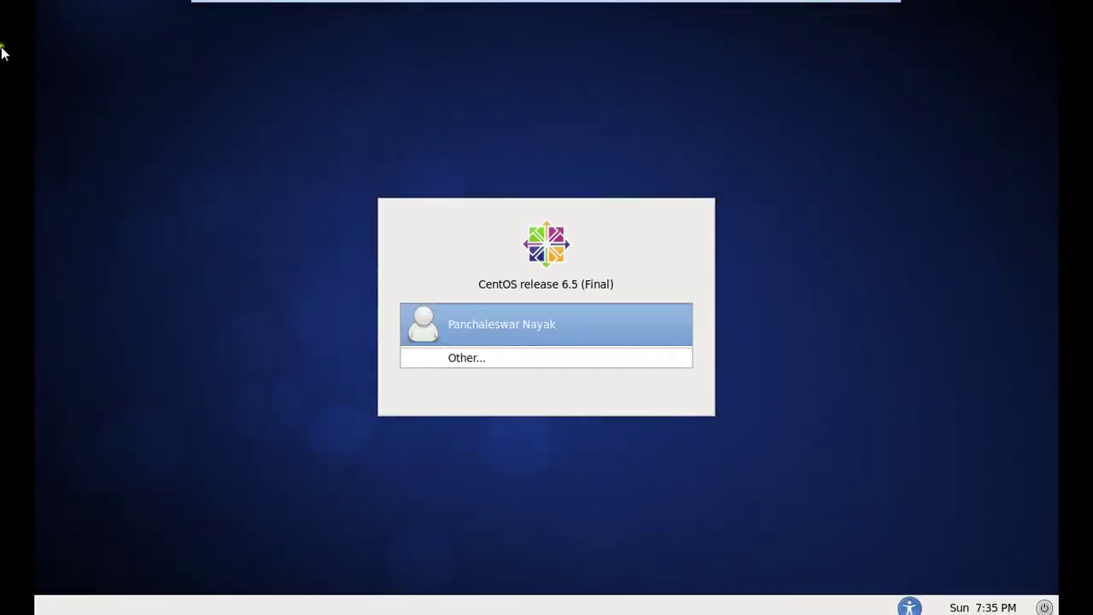
Step: Log back in to the same account with its password and open a new terminal
left_click(518, 326)
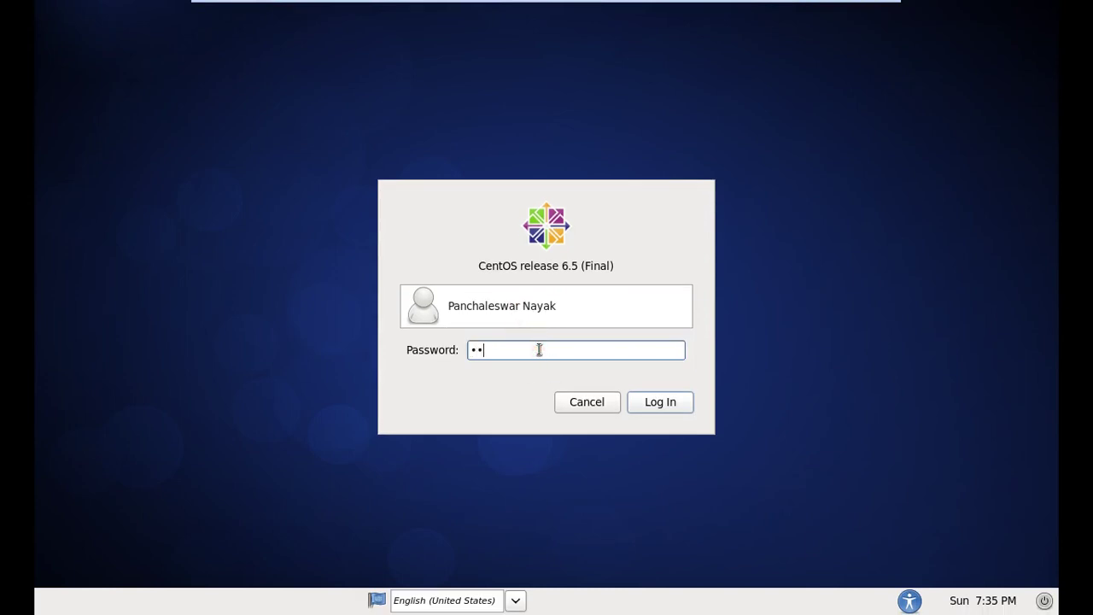
key("Return")
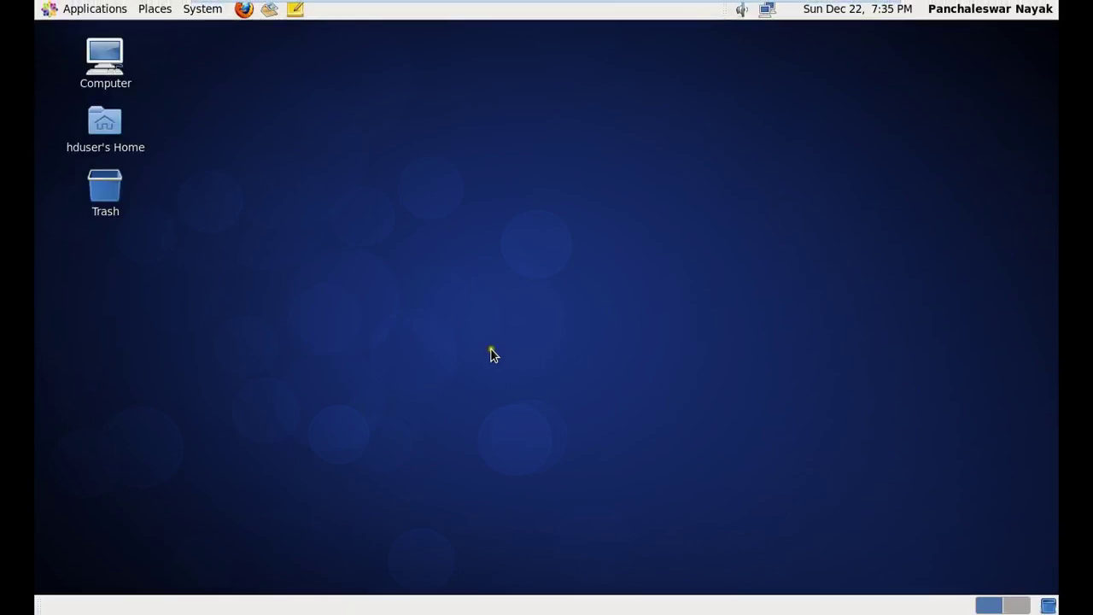
left_click(108, 10)
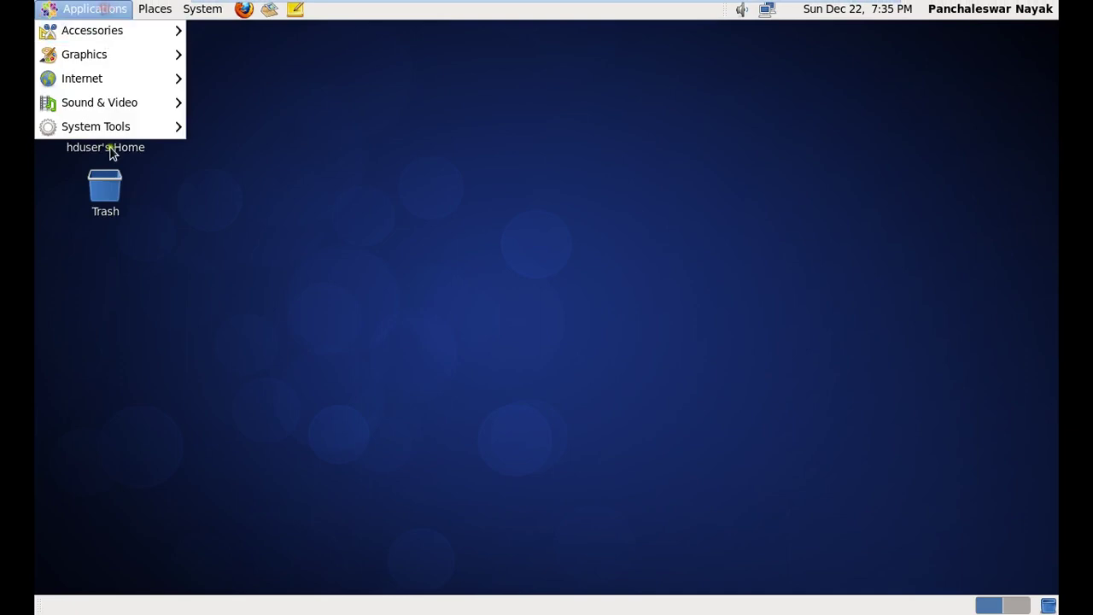
mouse_move(111, 136)
left_click(266, 249)
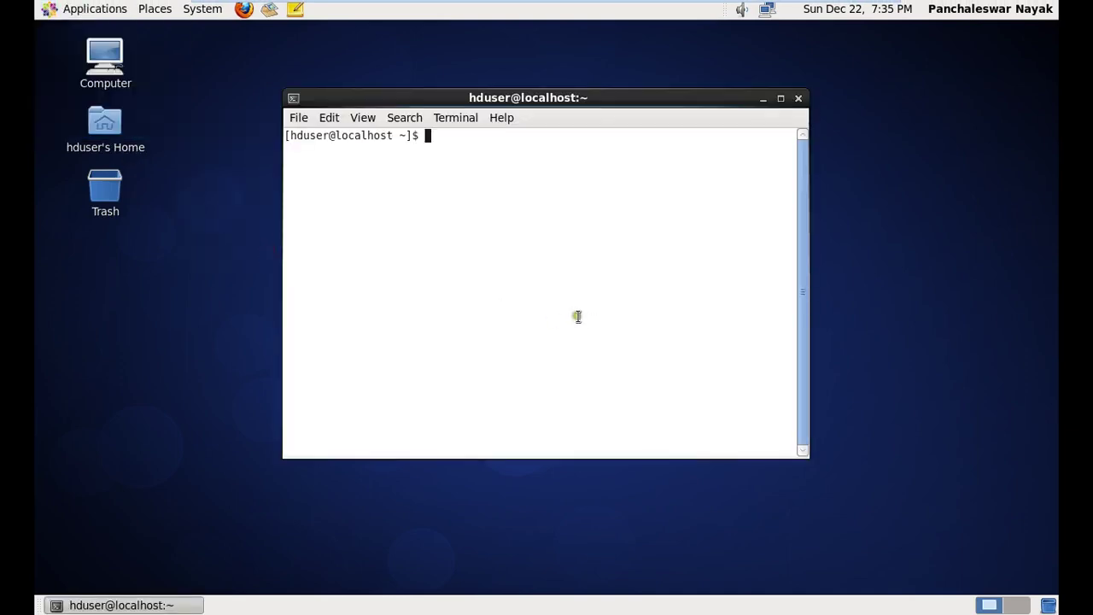
Step: Print JAVA_HOME and PATH with echo, maximize the terminal, and check the JDK bin entry within PATH
type("echo $JAVA")
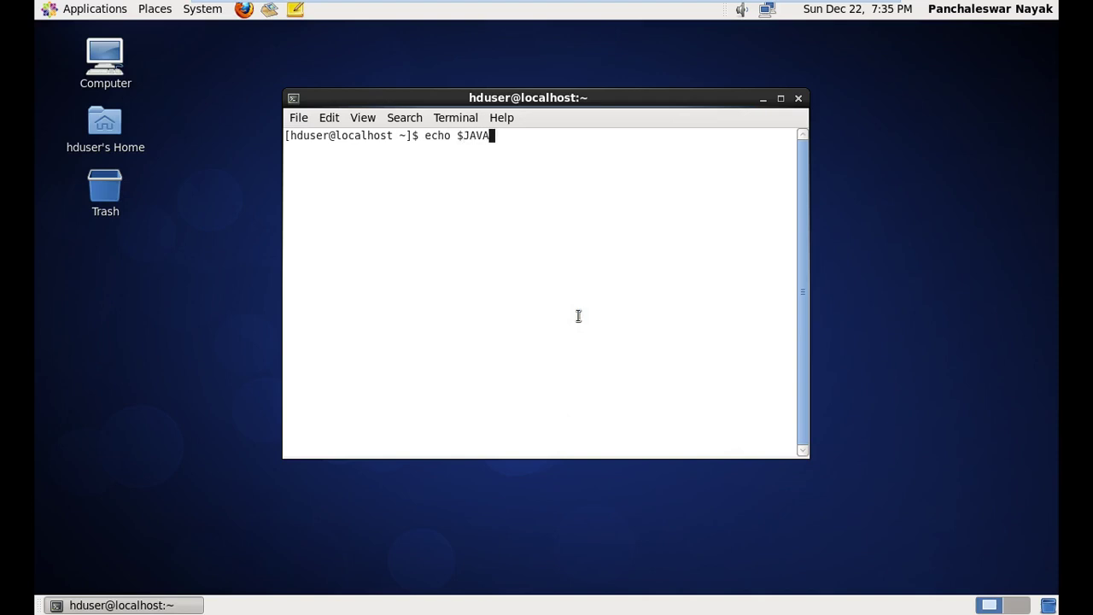
type("_HOME")
key("Return")
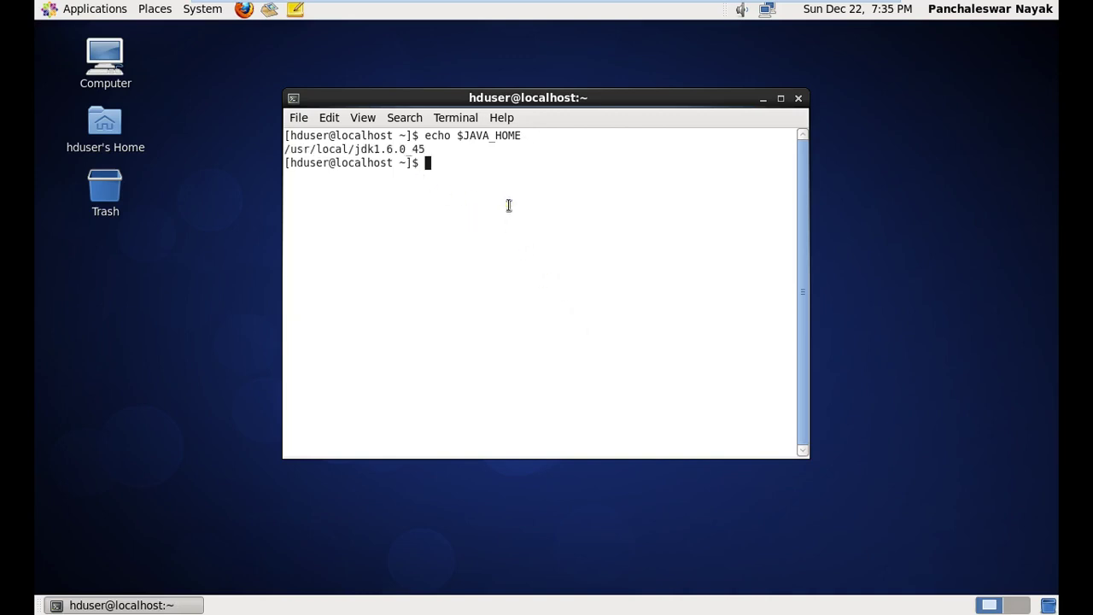
type("echo $PATH")
key("Return")
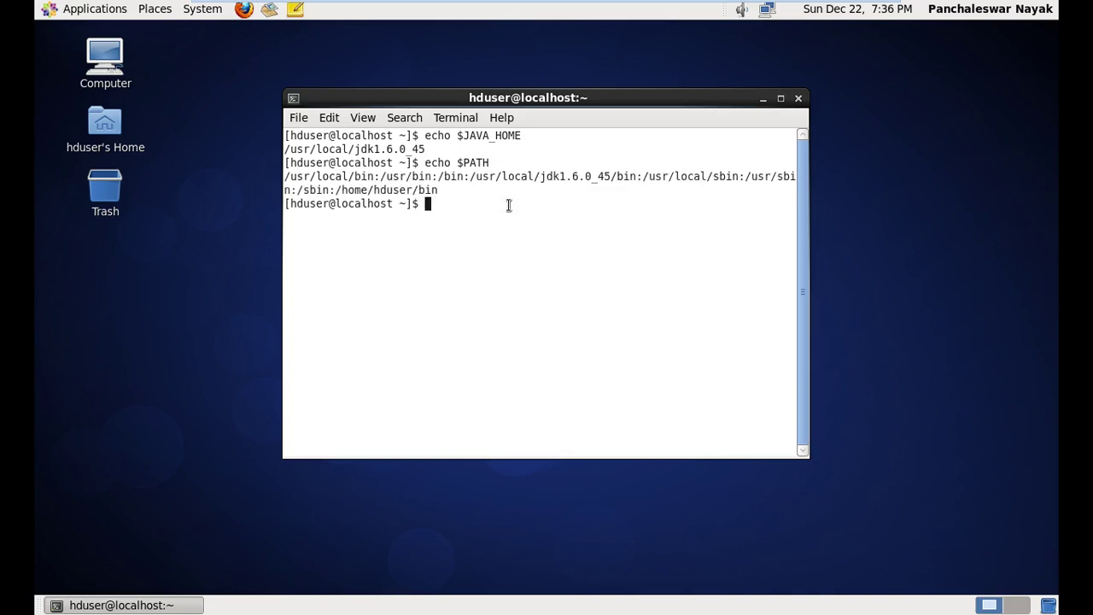
left_click(781, 98)
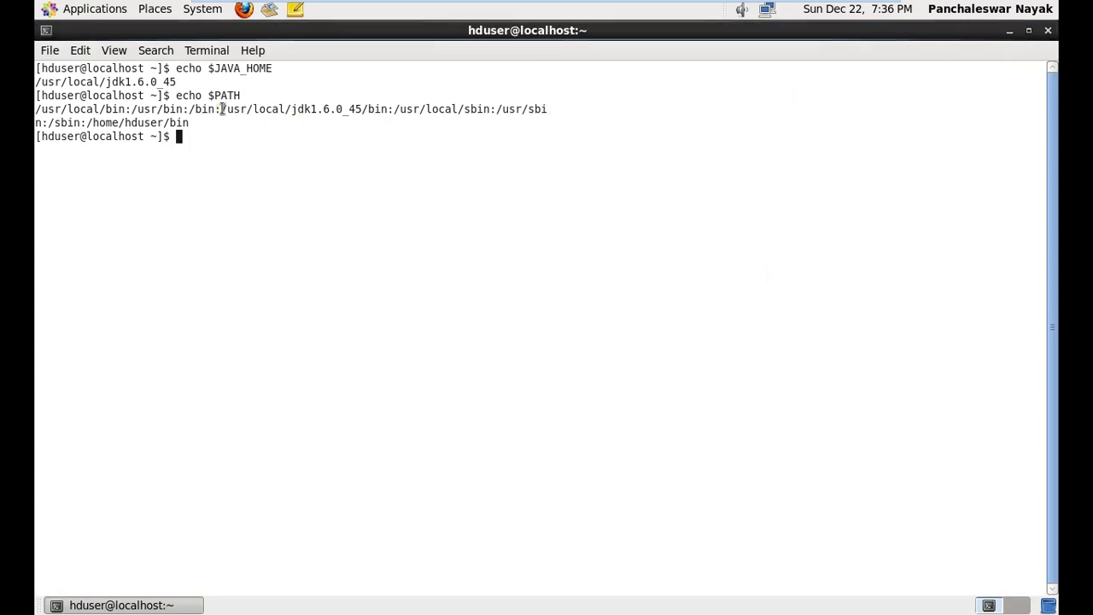
left_click_drag(223, 109, 389, 115)
left_click(335, 261)
Step: Print CLASSPATH with echo, check its dt.jar and tools.jar entries, and clear the terminal
type("echo $CLASSPATH")
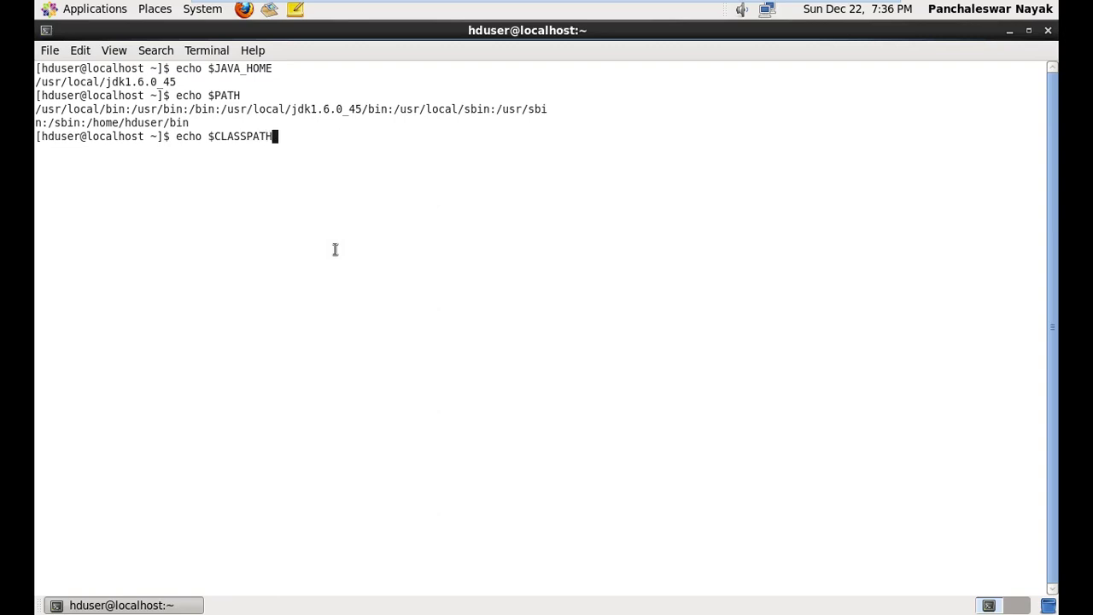
key("Return")
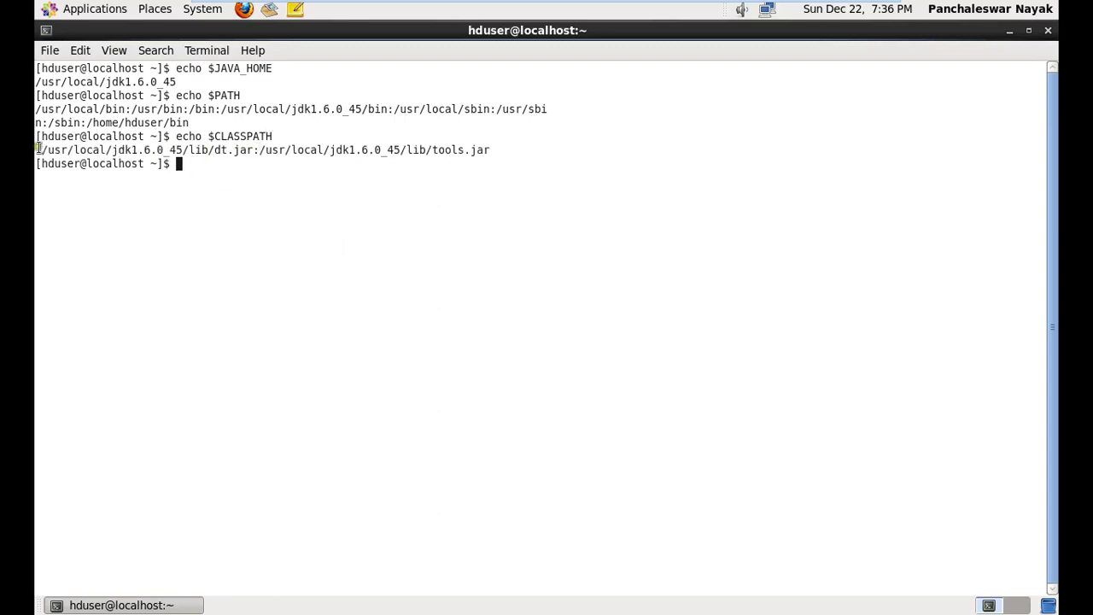
left_click_drag(39, 151, 493, 149)
left_click(498, 182)
type("clear")
key("Return")
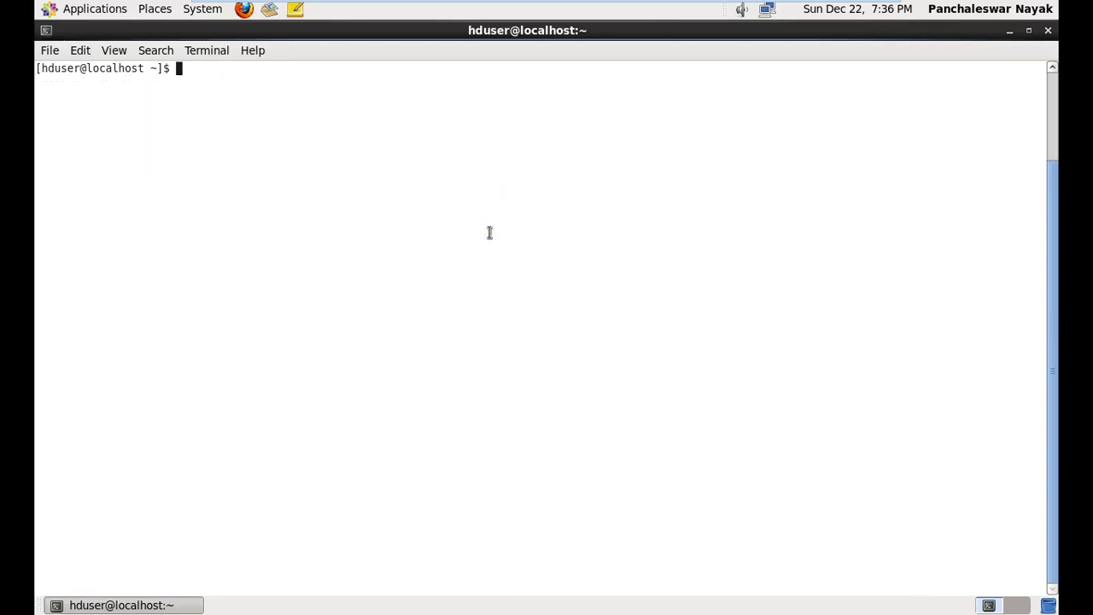
Step: Print the working directory with pwd twice, highlight the path it returns, and clear the selection
type("pwd")
key("Return")
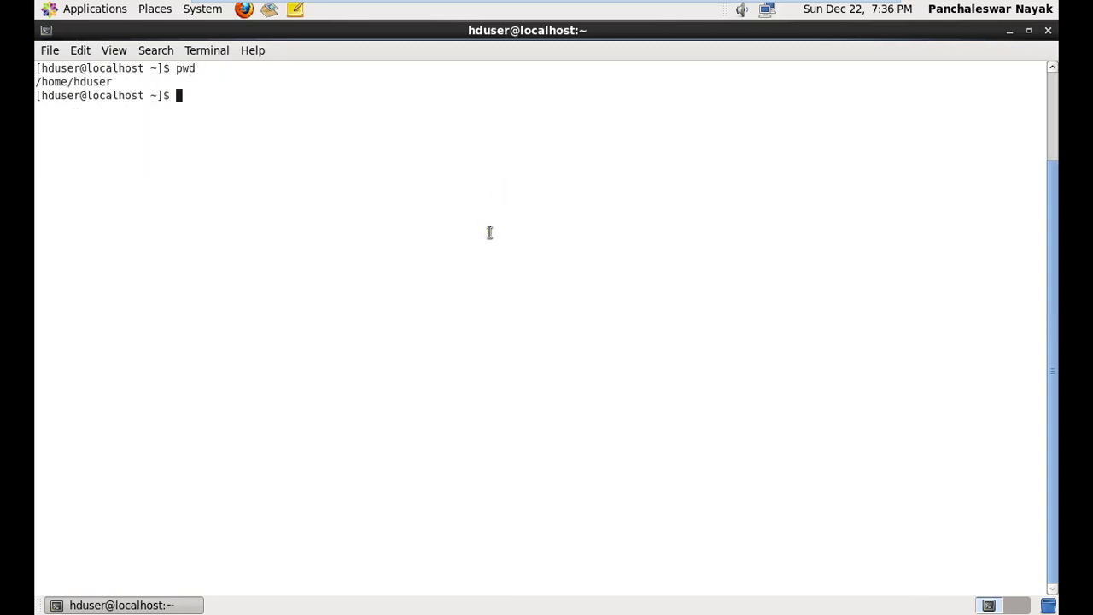
type("jav")
key("BackSpace")
key("BackSpace")
key("BackSpace")
key("BackSpace")
type("pwd")
key("Return")
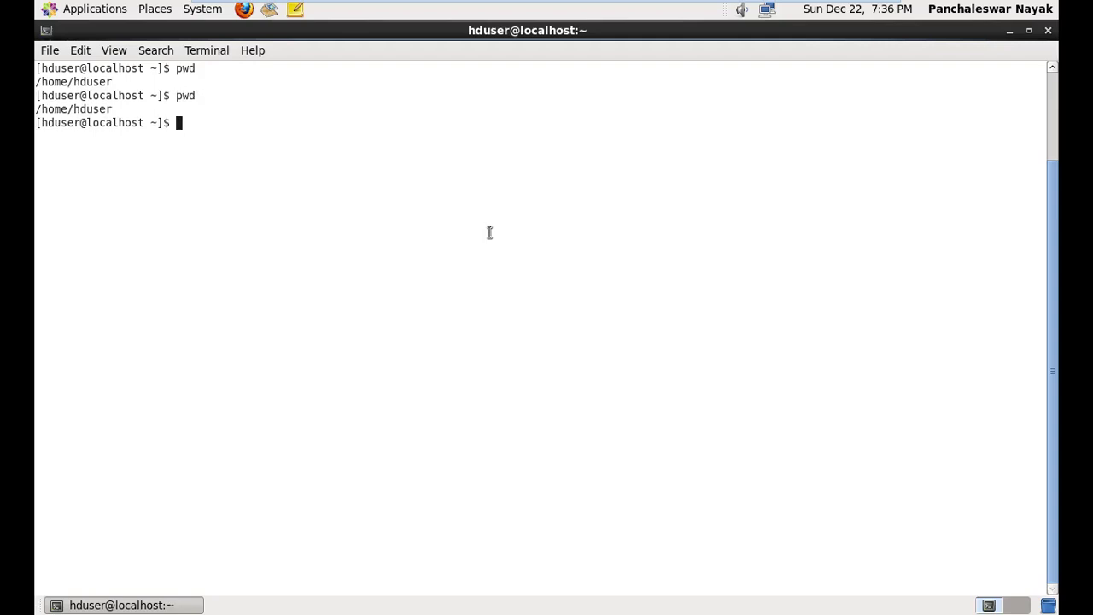
double_click(83, 109)
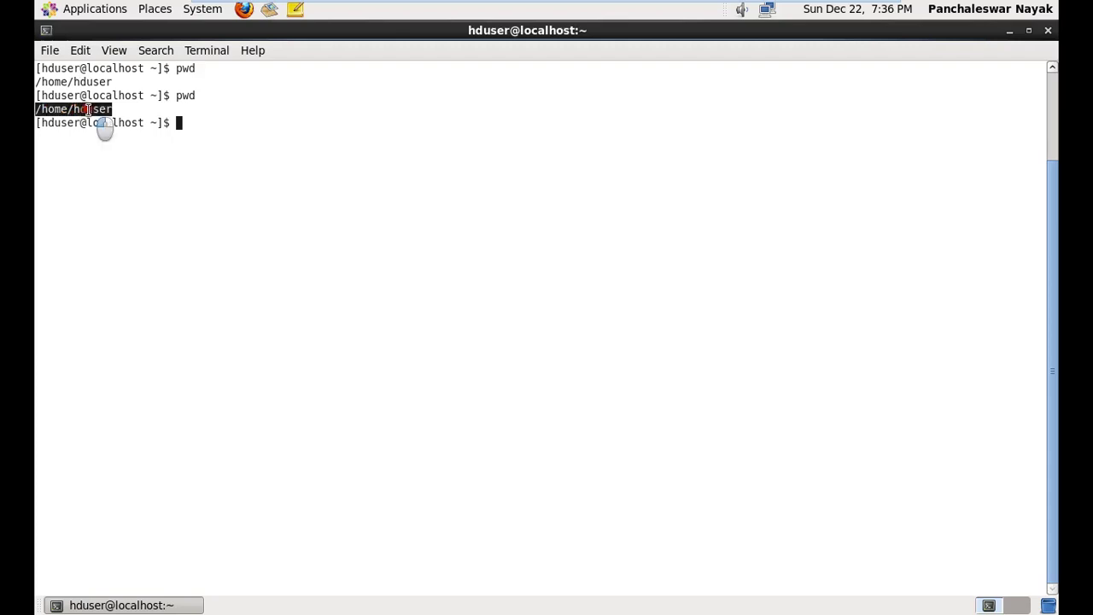
left_click(345, 164)
Step: Run java -version from the home directory and check the runtime's build version
type("javac")
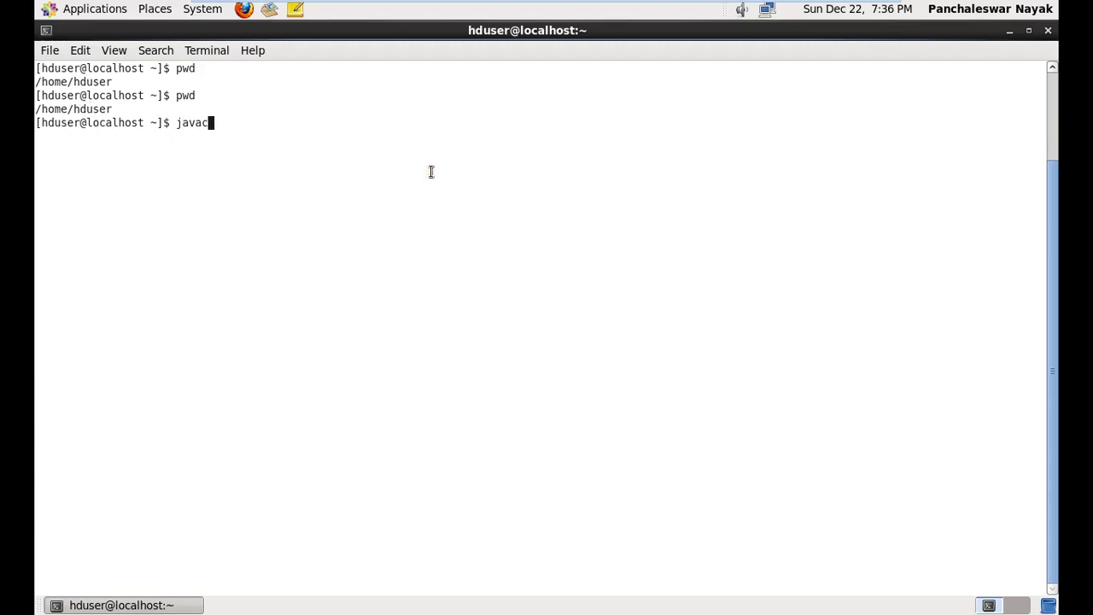
key("BackSpace")
type("-version")
key("Return")
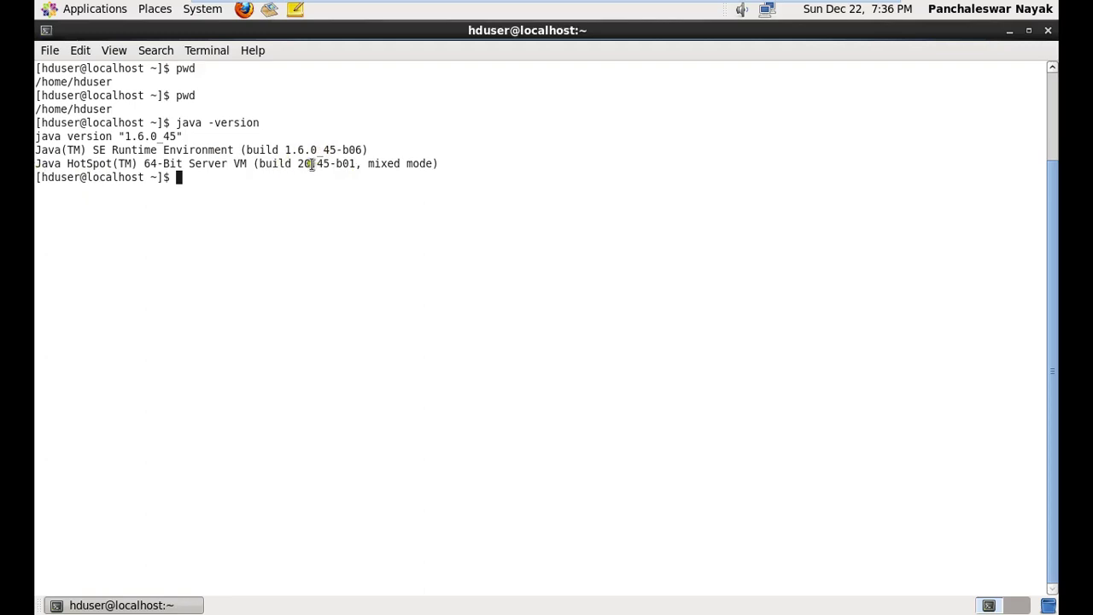
left_click_drag(285, 149, 341, 150)
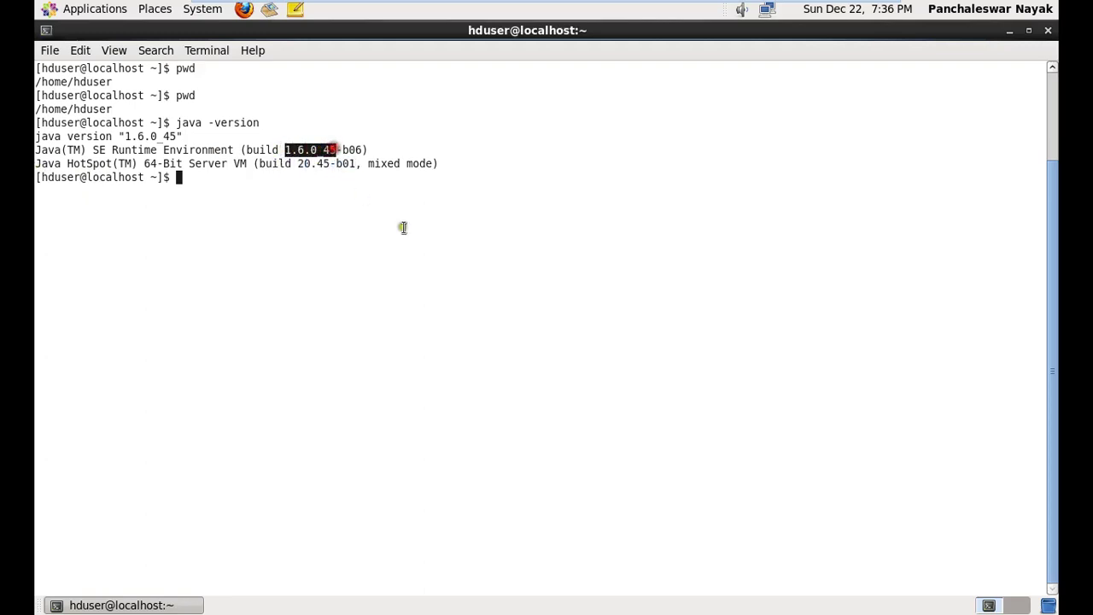
left_click(447, 234)
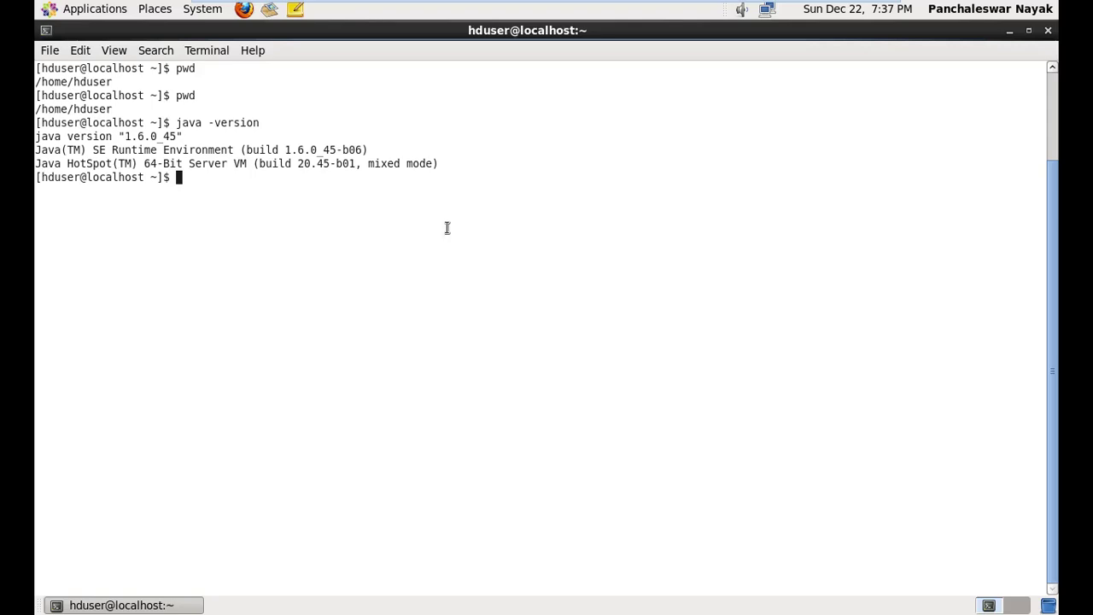
Step: Run javac without arguments to test that the compiler is reachable, and clear the terminal
type("javac")
key("Return")
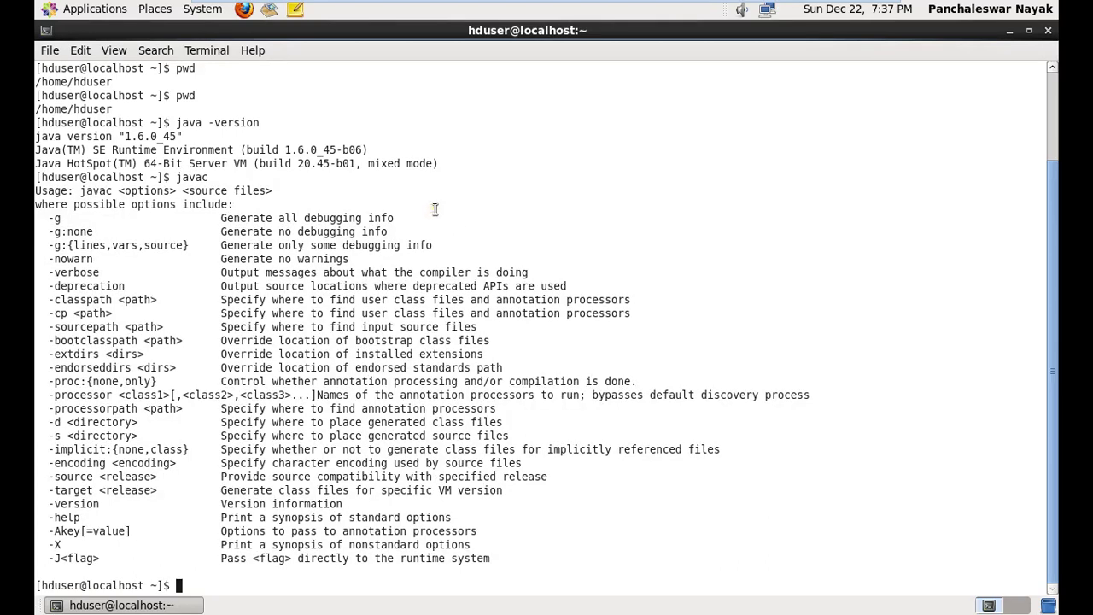
type("clear")
key("Return")
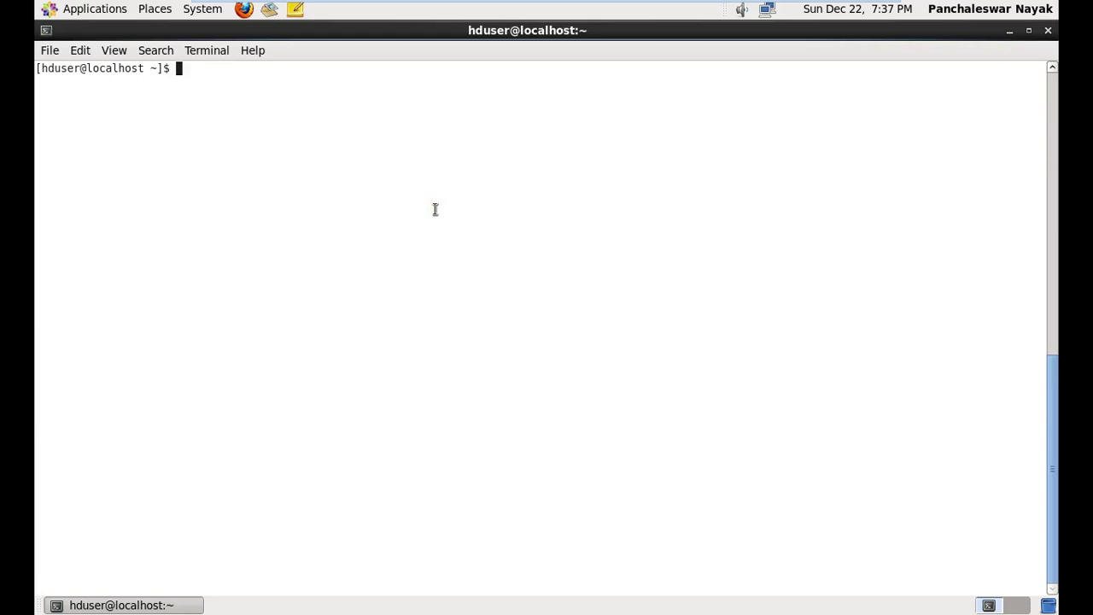
Step: Print the current working directory with pwd two times in the cleared terminal
type("pwd")
key("Return")
type("pwd")
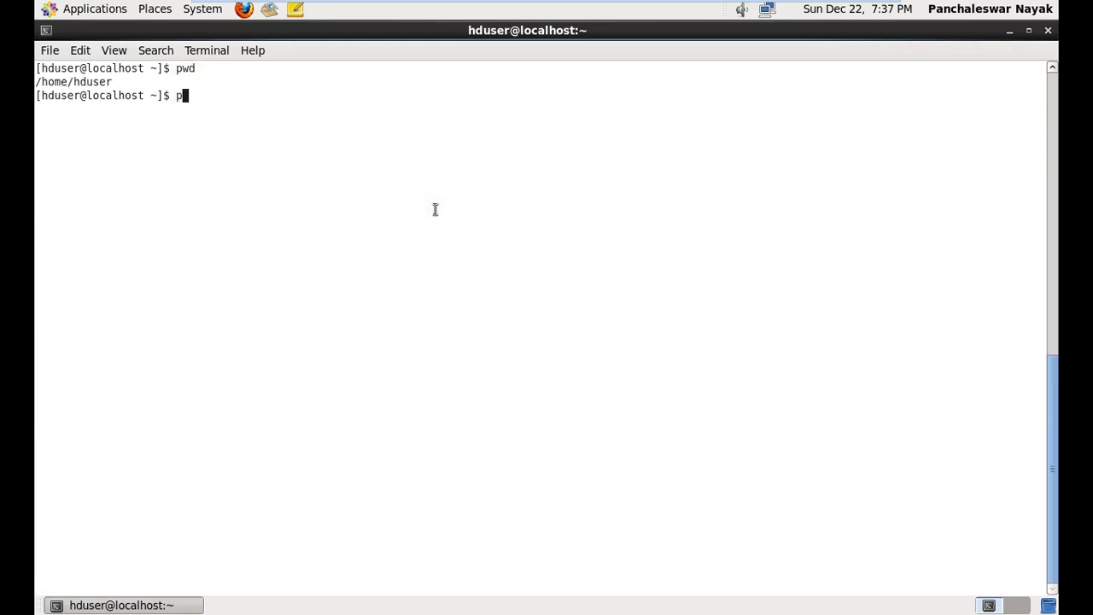
key("Return")
Step: Run type java to find which executable the shell uses, highlight the returned path, and clear the selection
type("ty")
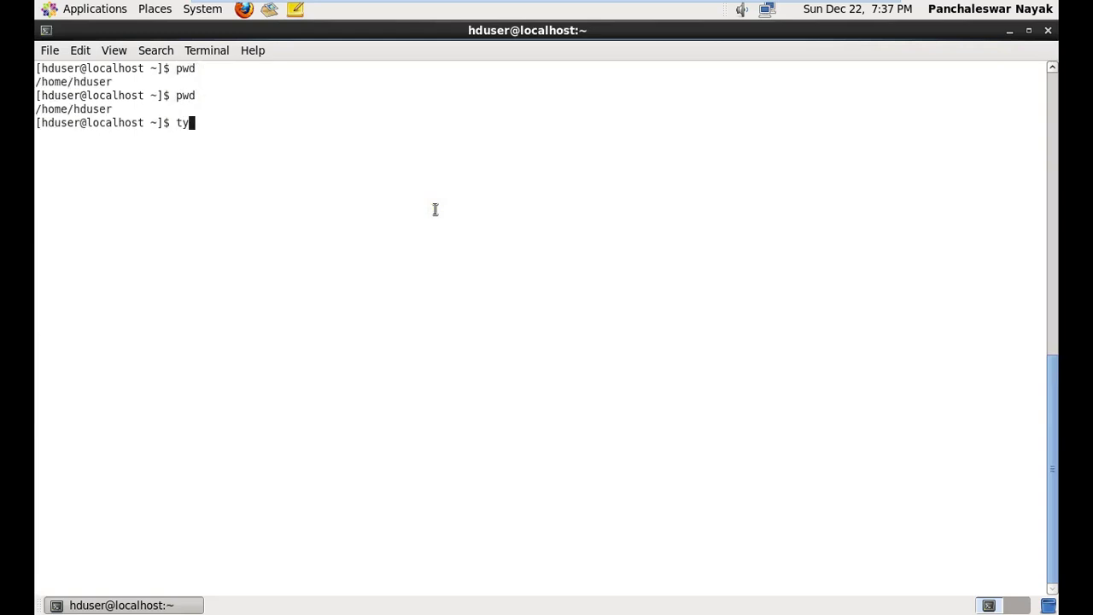
type("pe java")
key("Return")
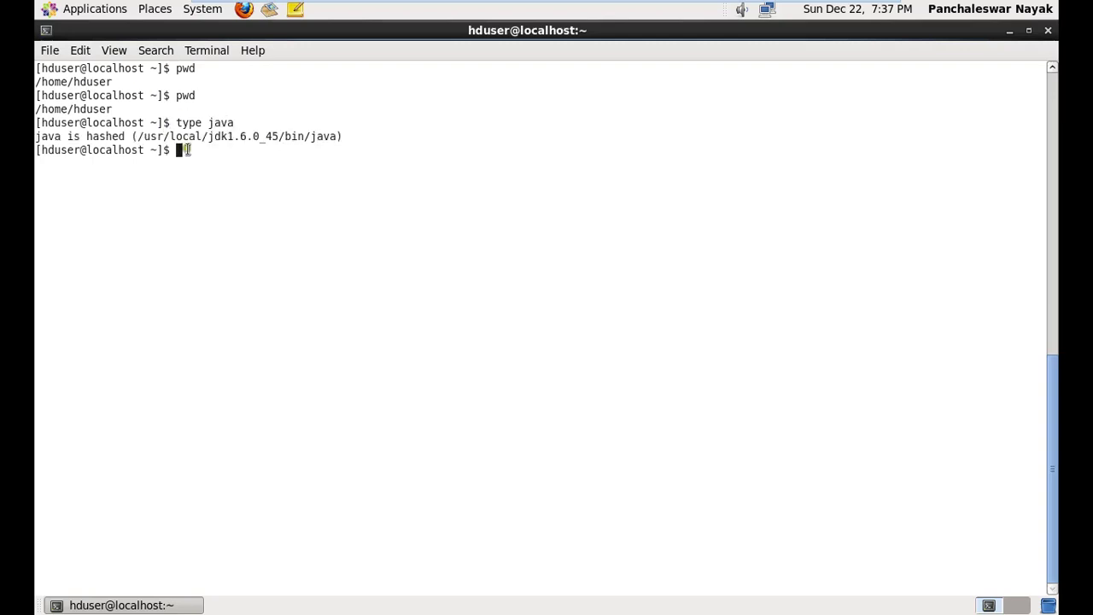
left_click_drag(139, 136, 338, 135)
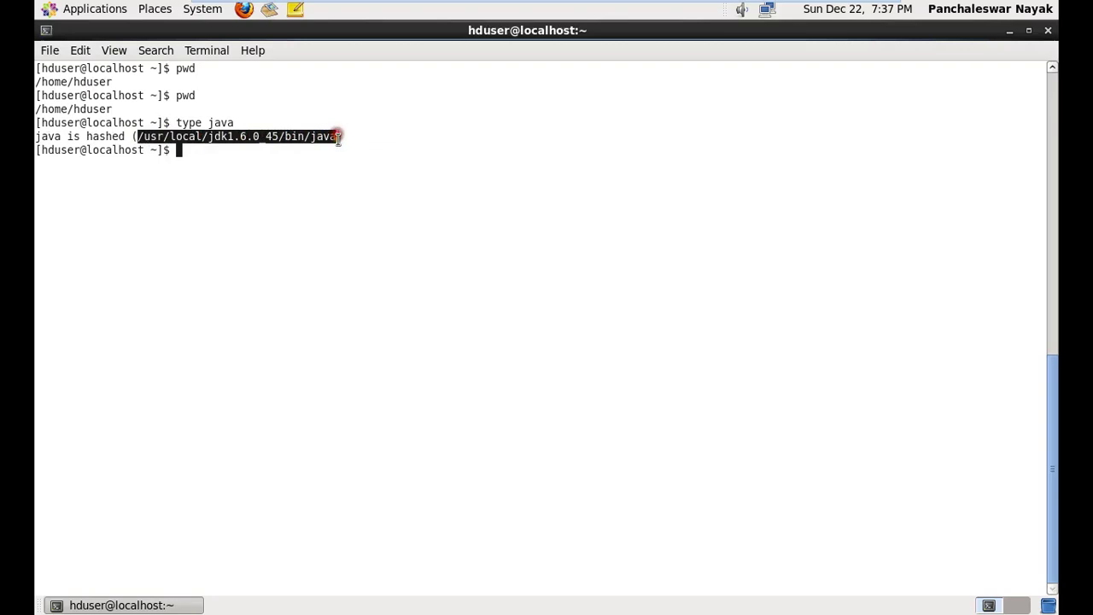
left_click(350, 191)
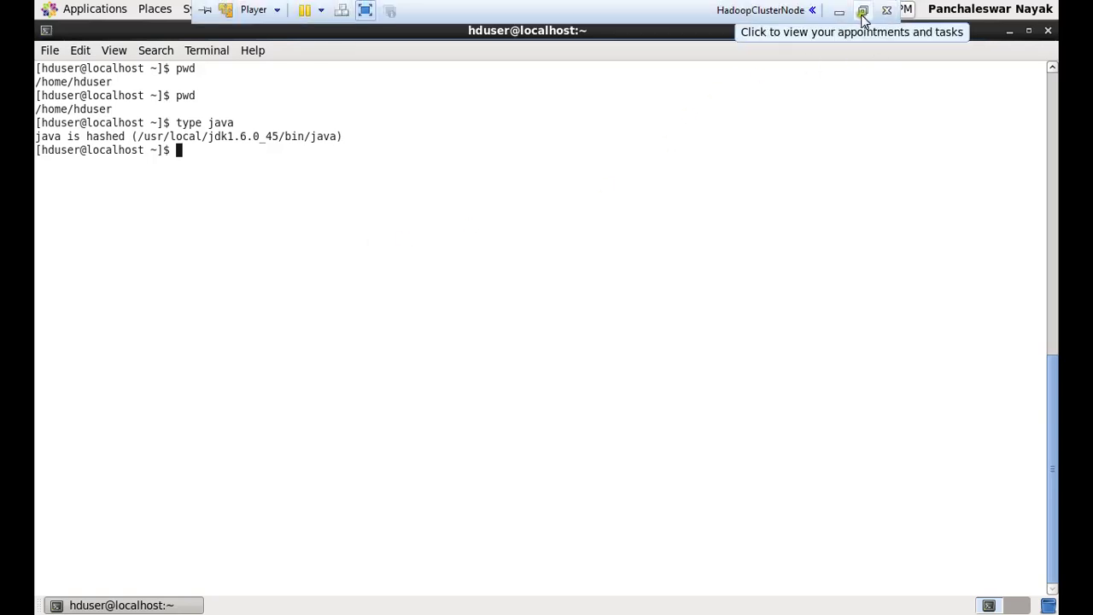
Step: Take the HadoopClusterNode virtual machine out of full screen and show the Windows host's hidden notification icons
left_click(859, 11)
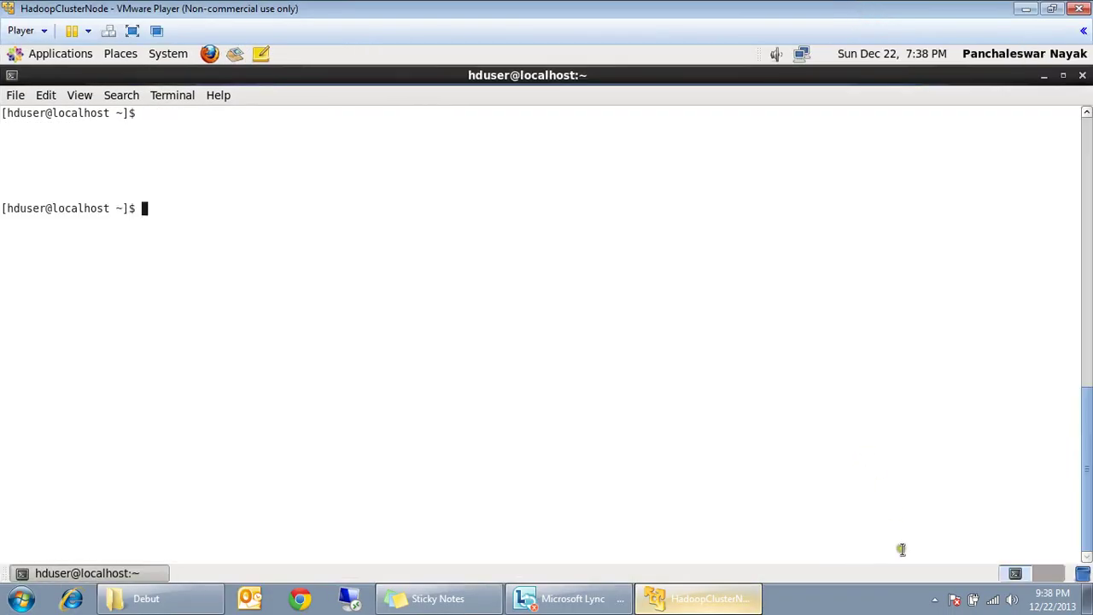
left_click(936, 600)
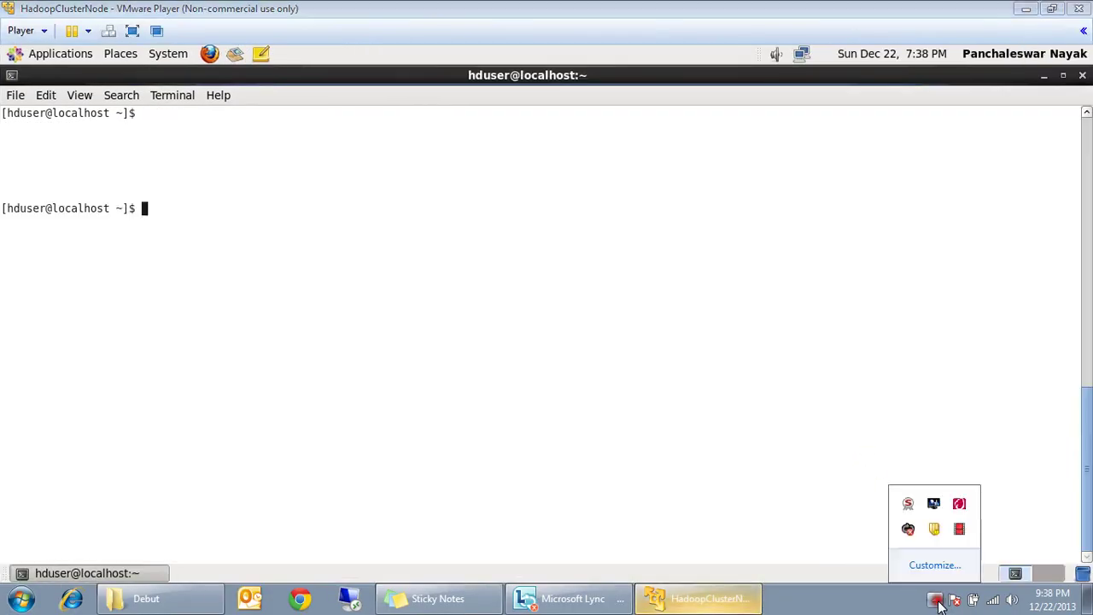